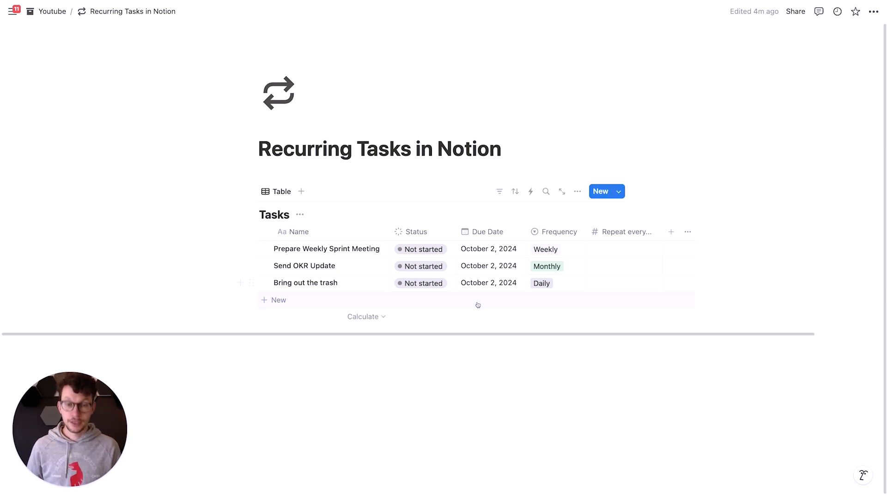
Start a new automation for the Tasks database and name it "Simple Recurring Tasks".
{"action": "left_click", "coordinate": [531, 192]}
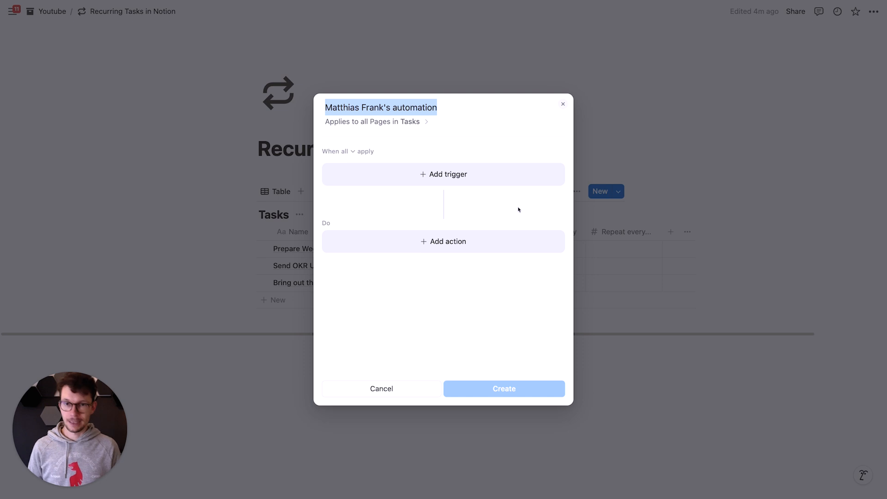
{"action": "type", "text": "Simple REcu"}
{"action": "key", "text": "BackSpace"}
{"action": "key", "text": "BackSpace"}
{"action": "key", "text": "BackSpace"}
{"action": "type", "text": "ecurring Tasks"}
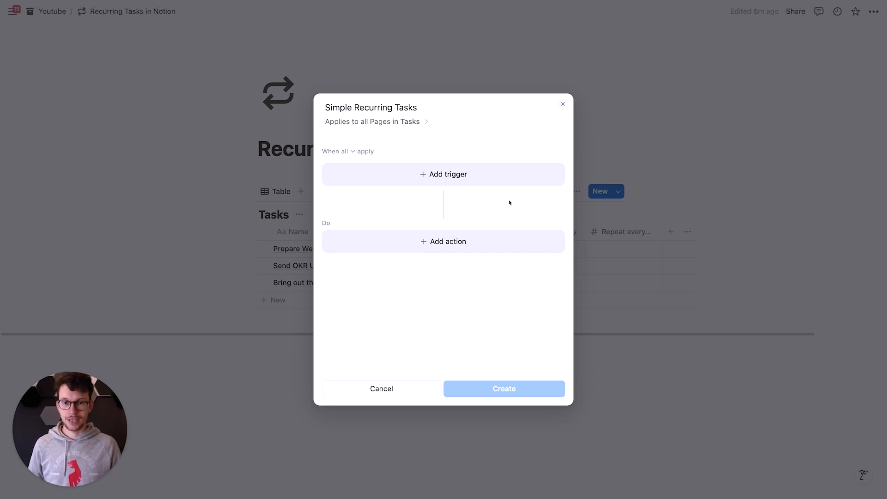
Add a trigger for when Status is set to the Complete group only.
{"action": "left_click", "coordinate": [475, 174]}
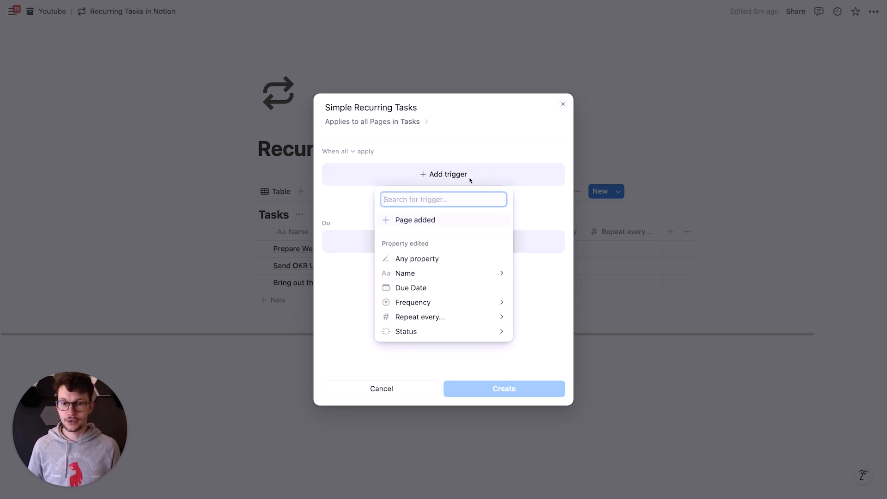
{"action": "left_click", "coordinate": [443, 336]}
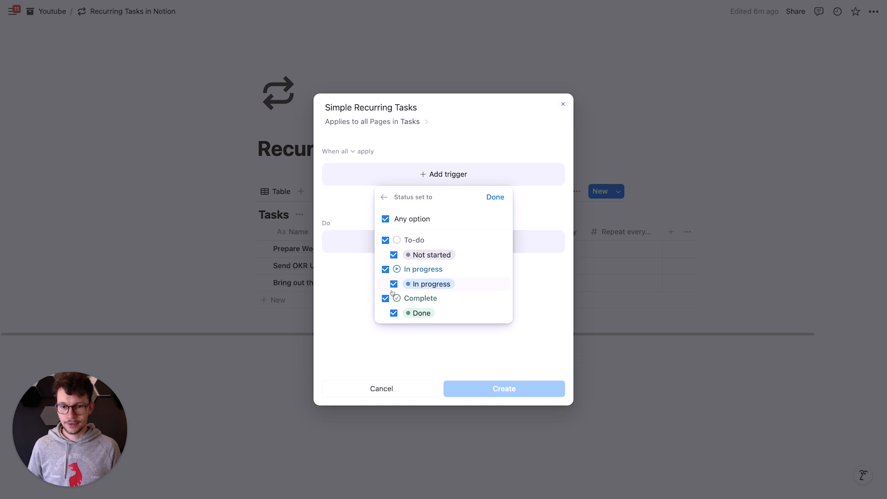
{"action": "left_click", "coordinate": [386, 219]}
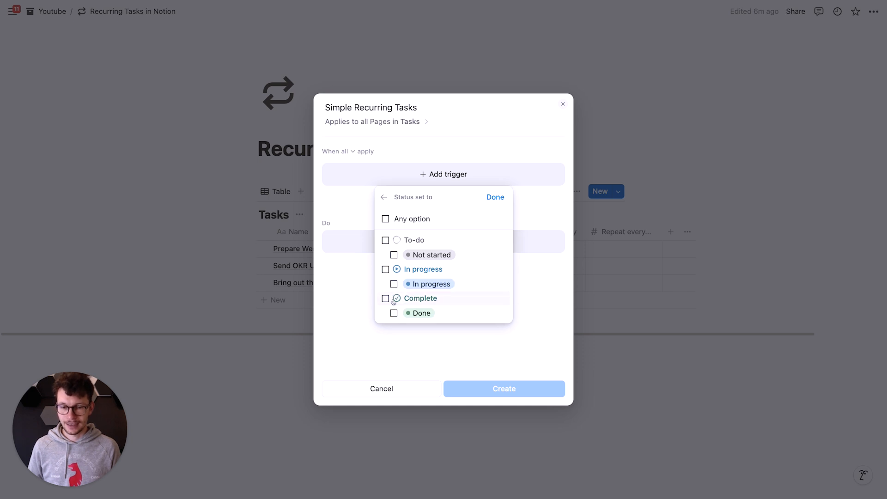
{"action": "left_click", "coordinate": [385, 298]}
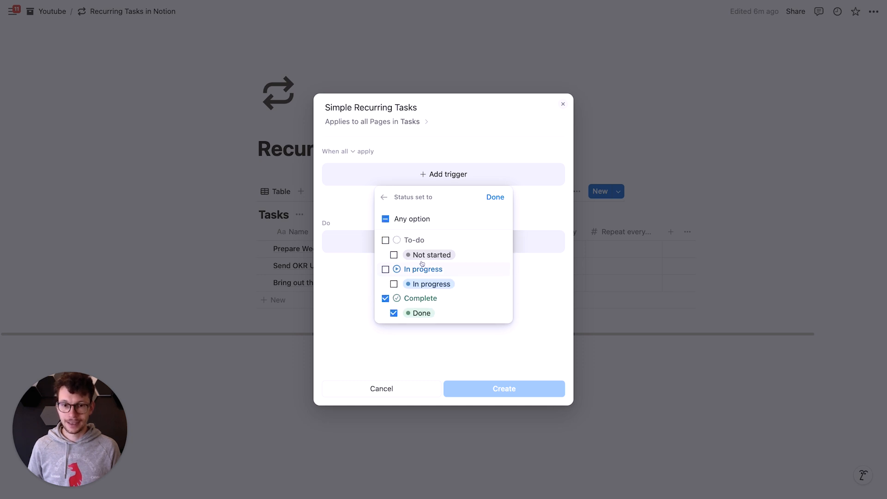
{"action": "left_click", "coordinate": [496, 197]}
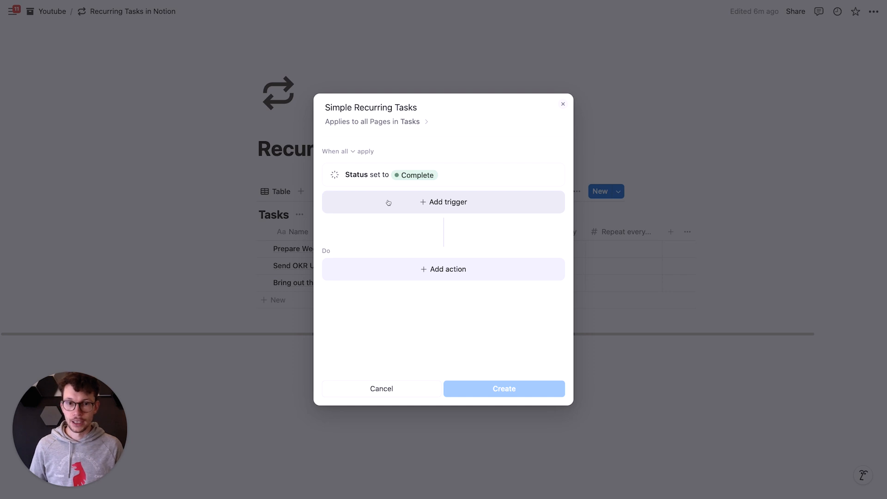
Add a second trigger requiring Frequency to be any option: Weekly, Monthly or Daily.
{"action": "left_click", "coordinate": [410, 202]}
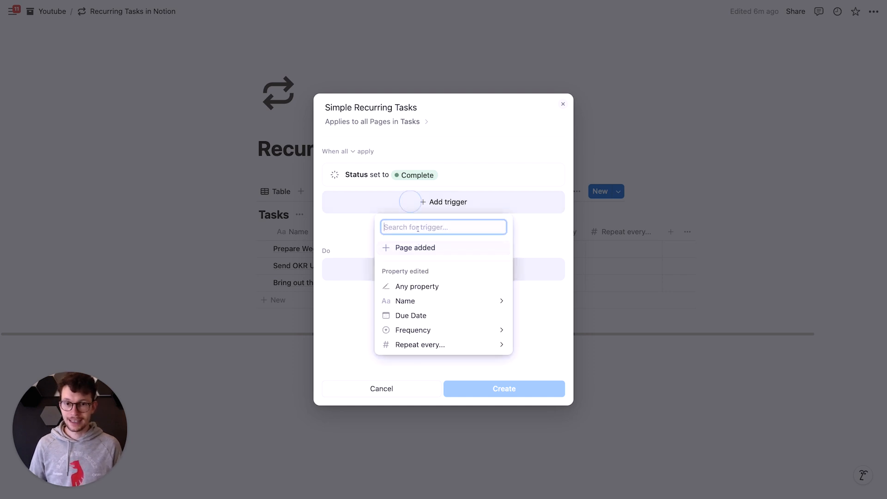
{"action": "left_click", "coordinate": [424, 332]}
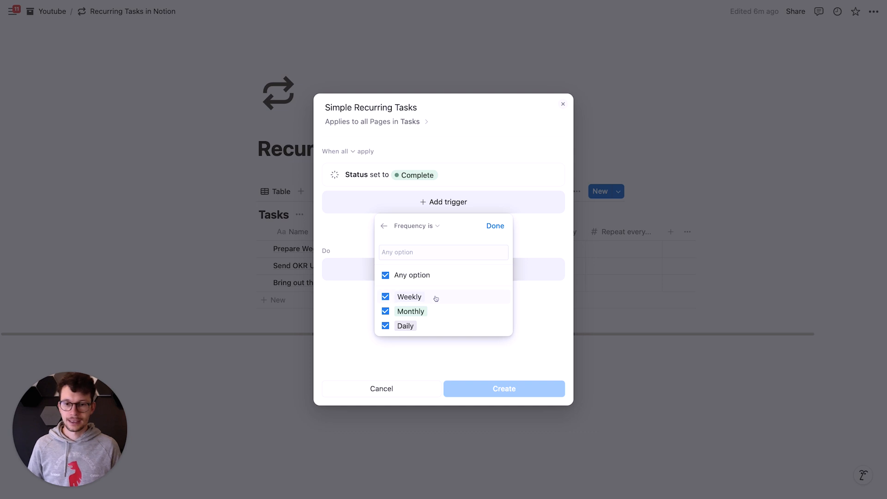
{"action": "left_click", "coordinate": [496, 227]}
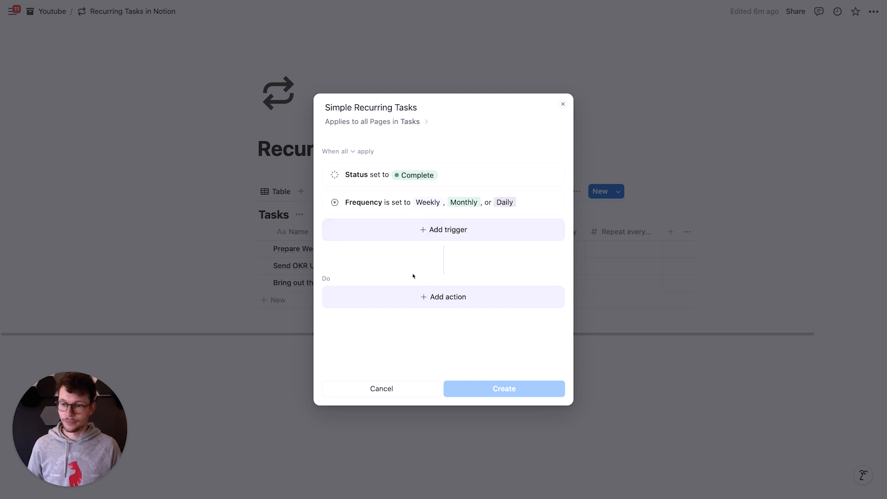
Add an action that edits Due Date with a custom formula starting from the triggering page's Due Date.
{"action": "left_click", "coordinate": [426, 300]}
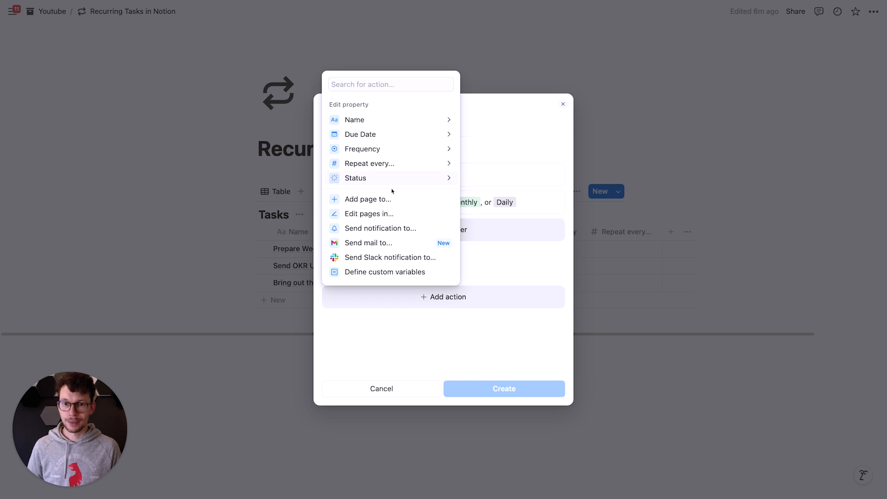
{"action": "left_click", "coordinate": [387, 135]}
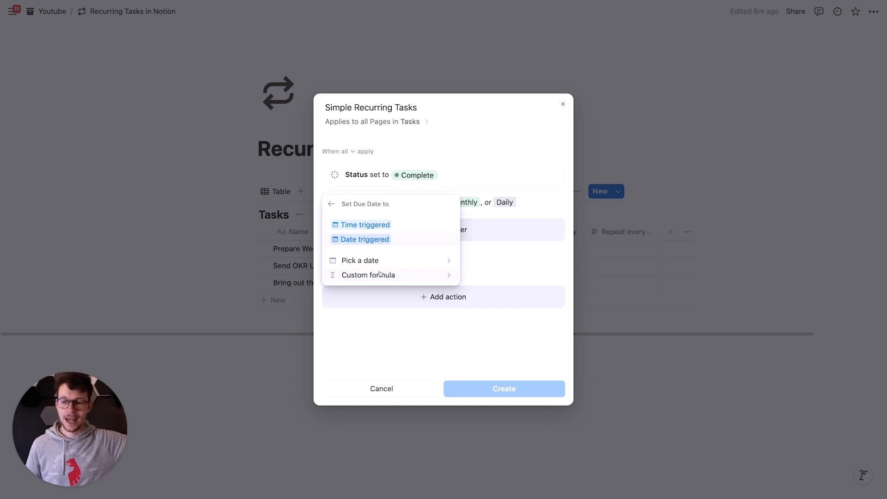
{"action": "left_click", "coordinate": [418, 277]}
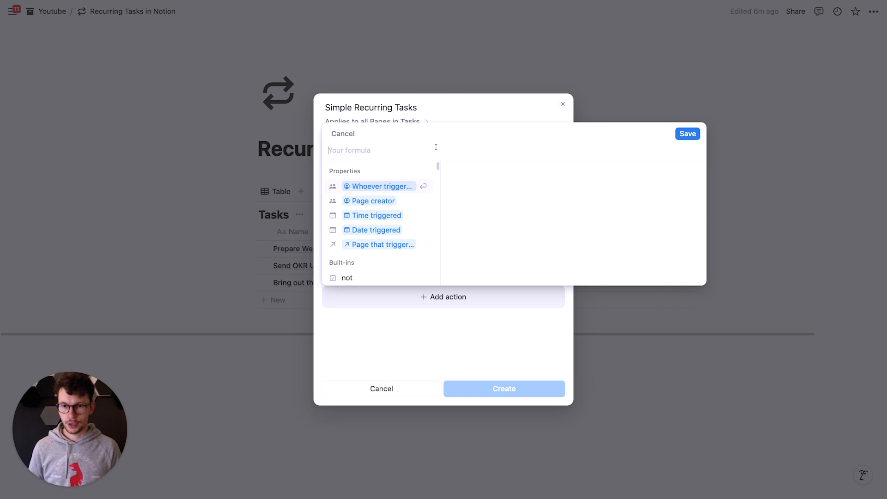
{"action": "left_click", "coordinate": [380, 245]}
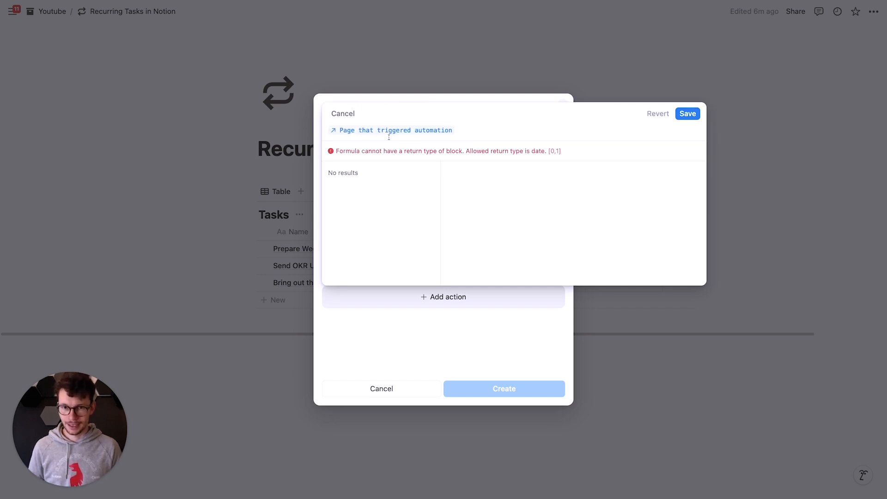
{"action": "type", "text": "."}
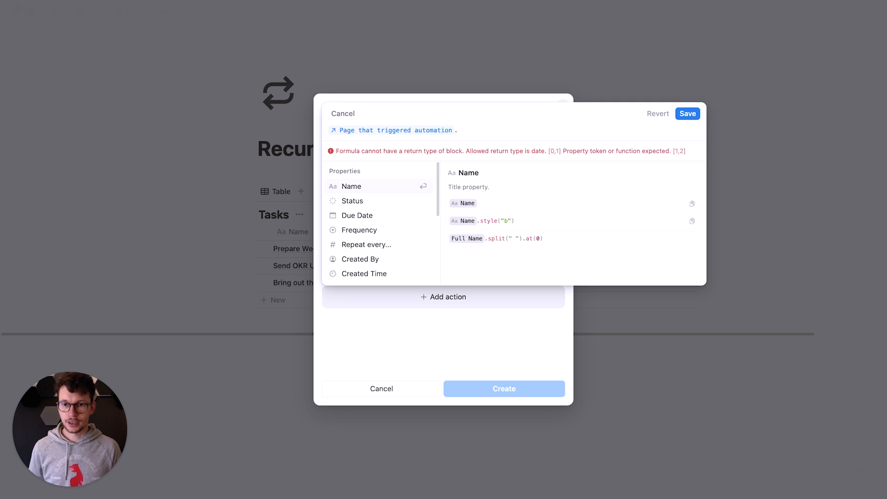
{"action": "left_click", "coordinate": [390, 215]}
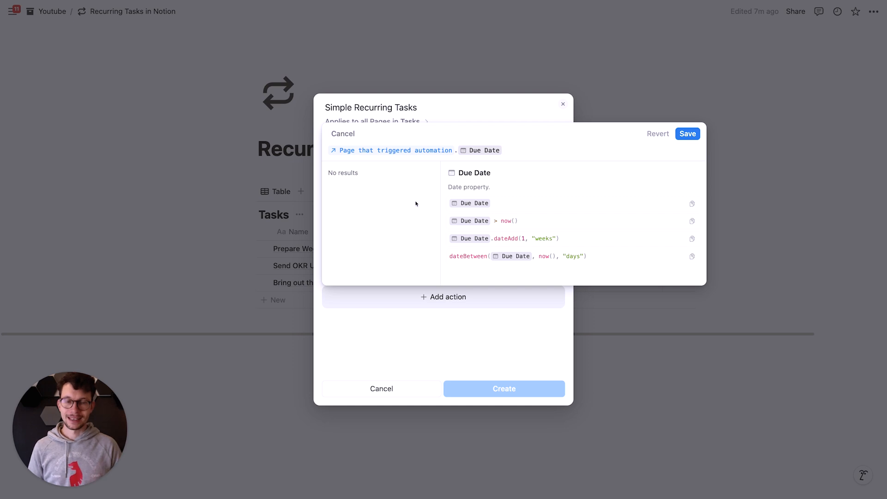
Append a dateAdd() function on a new line of the Due Date formula.
{"action": "key", "text": "shift+Return"}
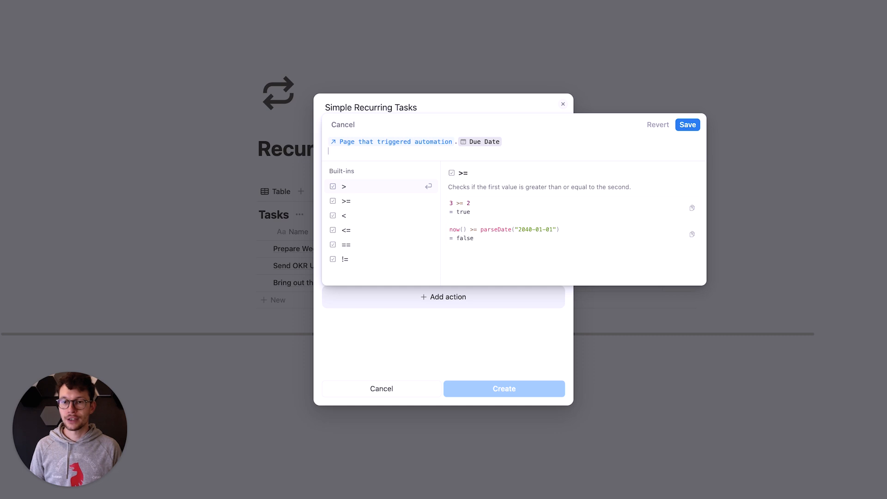
{"action": "type", "text": ".date"}
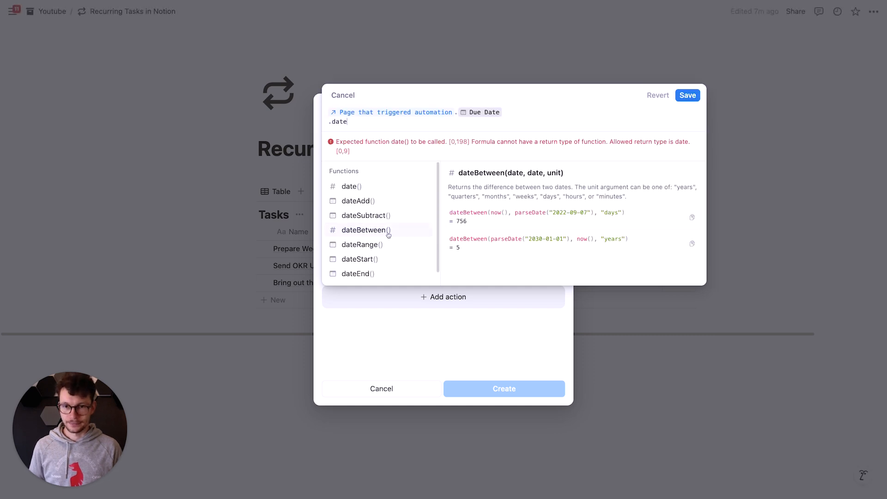
{"action": "left_click", "coordinate": [358, 201]}
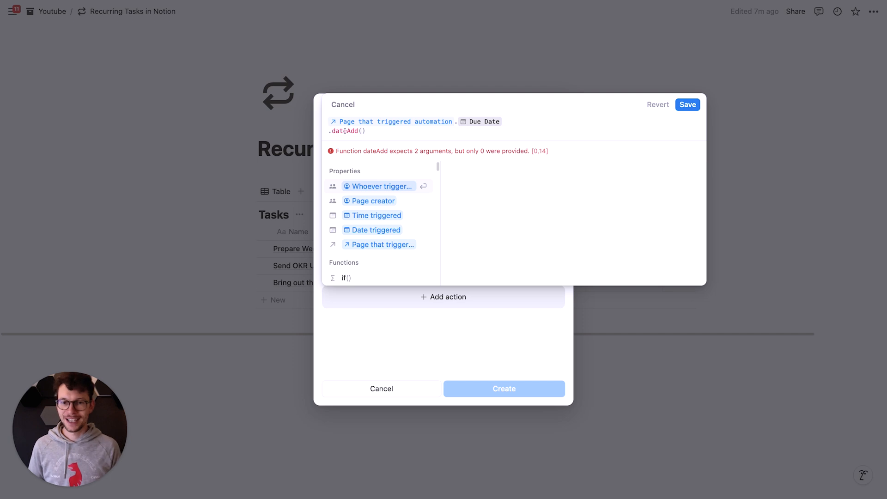
{"action": "left_click", "coordinate": [344, 131]}
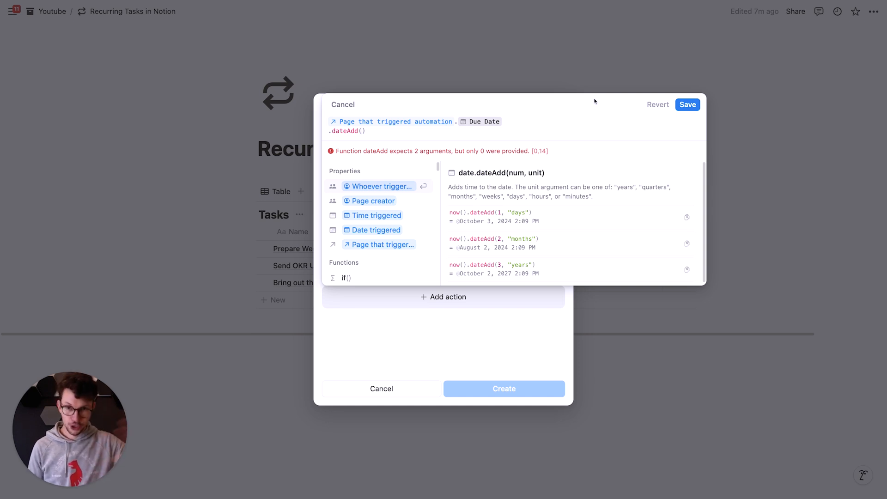
Inside dateAdd, start an ifs( function whose first condition returns 7 when the triggering page's Frequency equals "Weekly".
{"action": "key", "text": "shift+Return"}
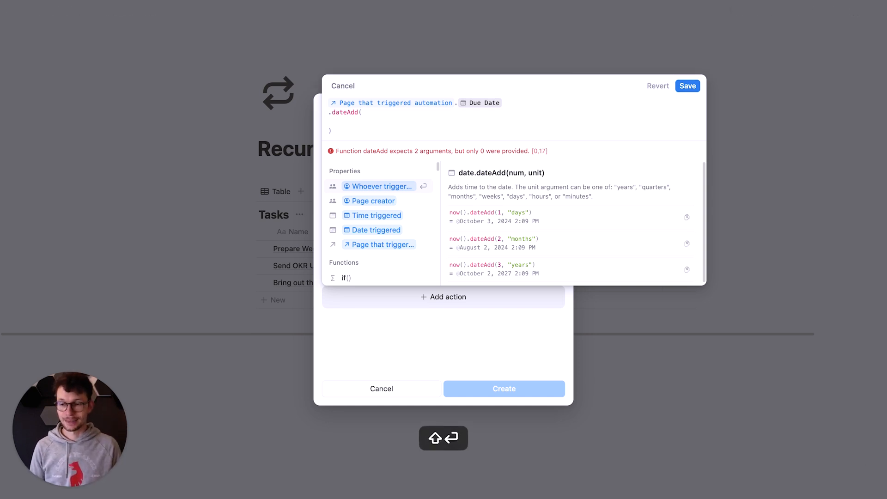
{"action": "type", "text": "ifs("}
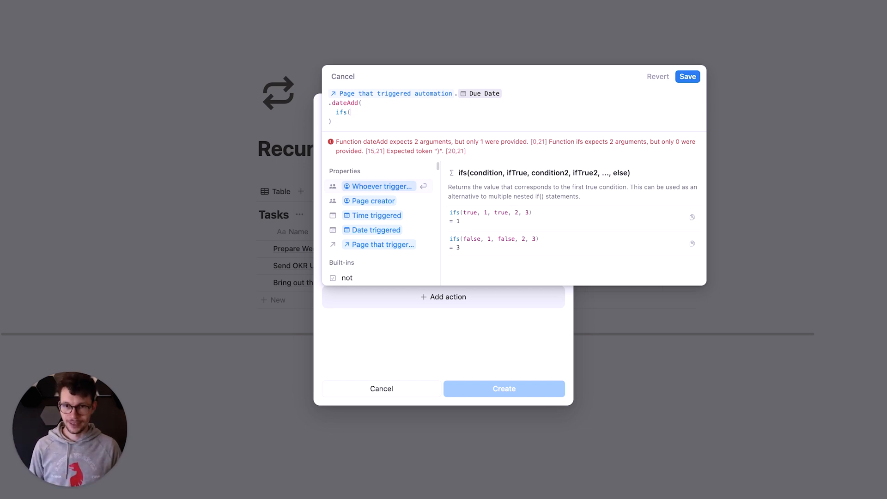
{"action": "key", "text": "shift+Return"}
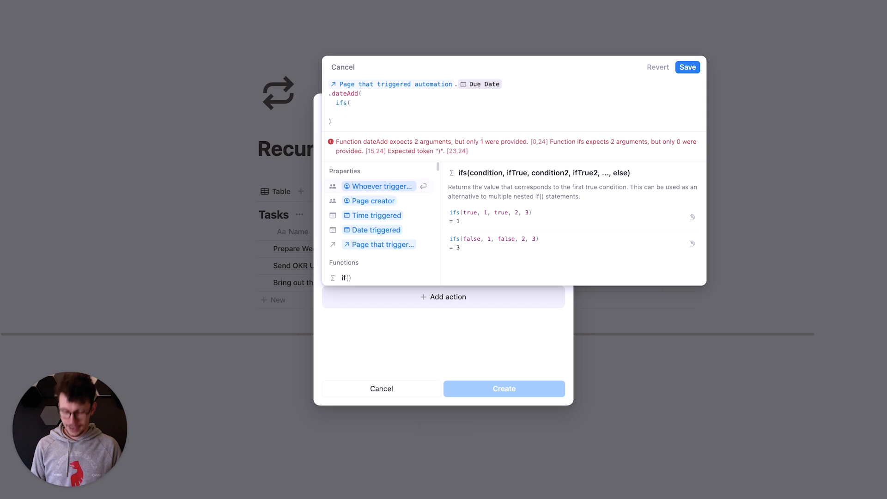
{"action": "left_click", "coordinate": [393, 246]}
{"action": "type", "text": "."}
{"action": "left_click", "coordinate": [362, 231]}
{"action": "type", "text": "==\"W"}
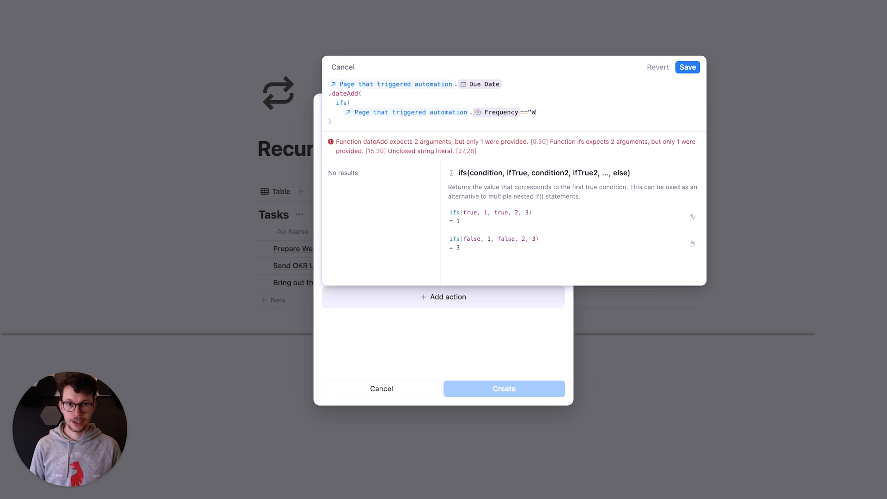
{"action": "type", "text": "eekly\","}
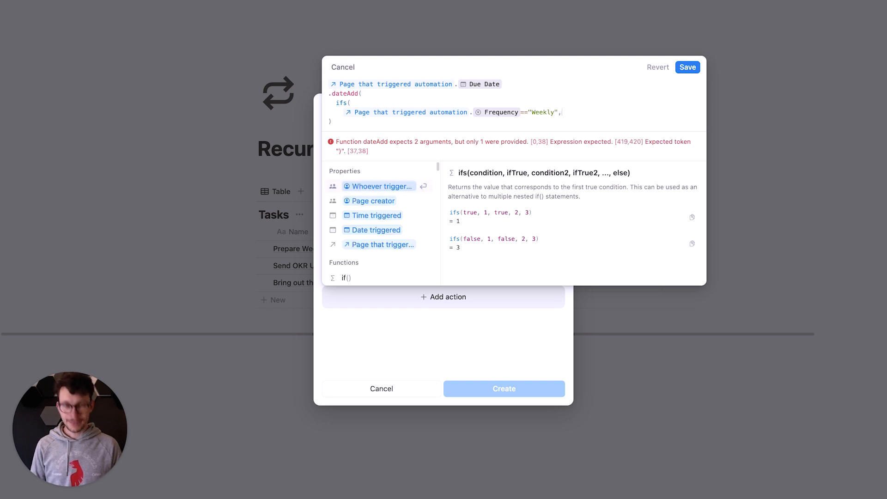
{"action": "type", "text": "7"}
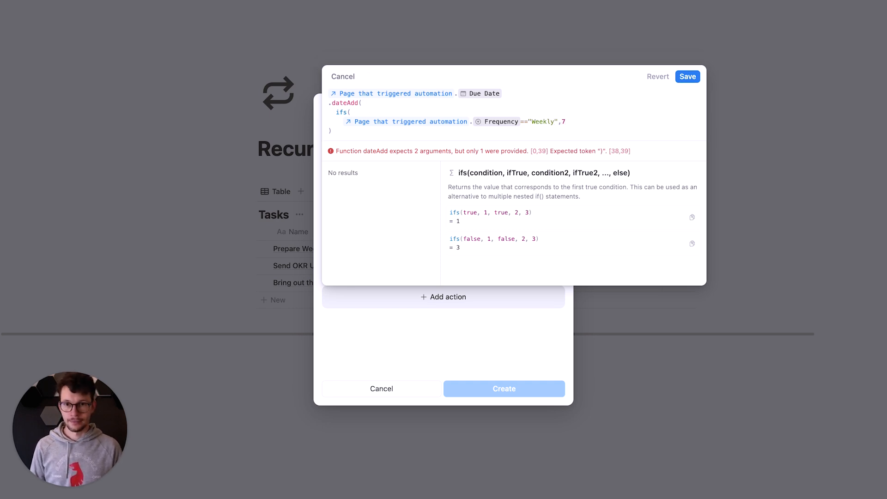
{"action": "type", "text": ","}
Add a second ifs condition on a new line returning 30 when the triggering page's Frequency equals "Monthly".
{"action": "key", "text": "shift+Return"}
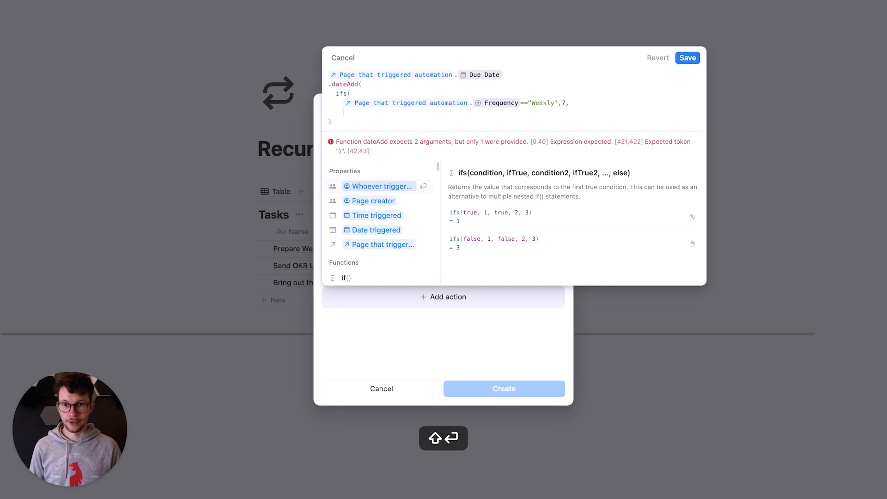
{"action": "left_click", "coordinate": [358, 245]}
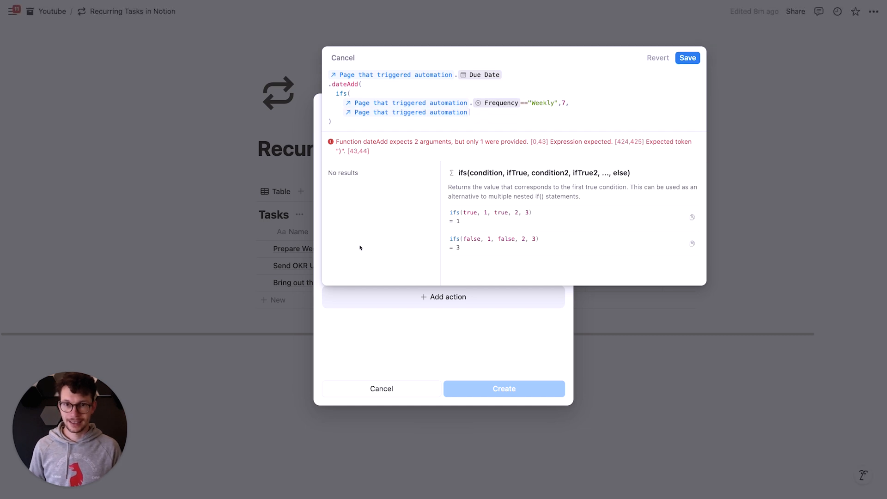
{"action": "type", "text": ".fre"}
{"action": "key", "text": "Return"}
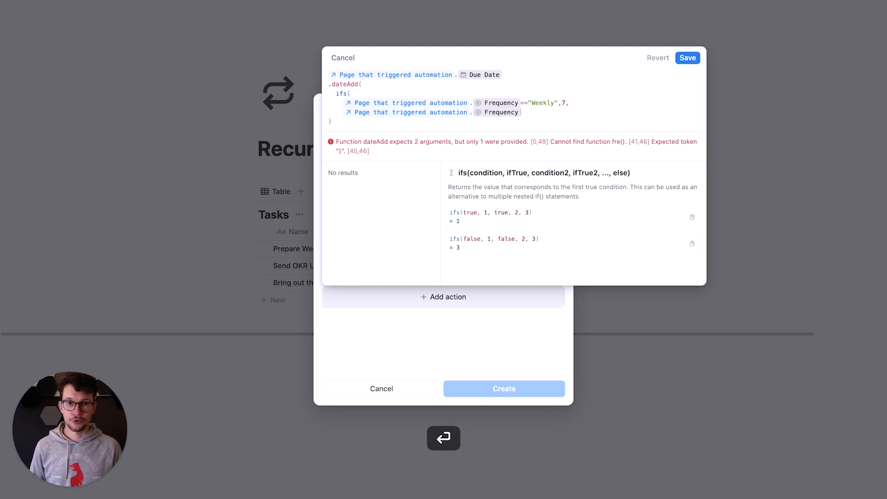
{"action": "type", "text": "==!\""}
{"action": "key", "text": "BackSpace"}
{"action": "key", "text": "BackSpace"}
{"action": "type", "text": "\"Q"}
{"action": "key", "text": "BackSpace"}
{"action": "key", "text": "BackSpace"}
{"action": "key", "text": "BackSpace"}
{"action": "key", "text": "BackSpace"}
{"action": "key", "text": "BackSpace"}
{"action": "key", "text": "BackSpace"}
{"action": "key", "text": "BackSpace"}
{"action": "type", "text": "Monthly\","}
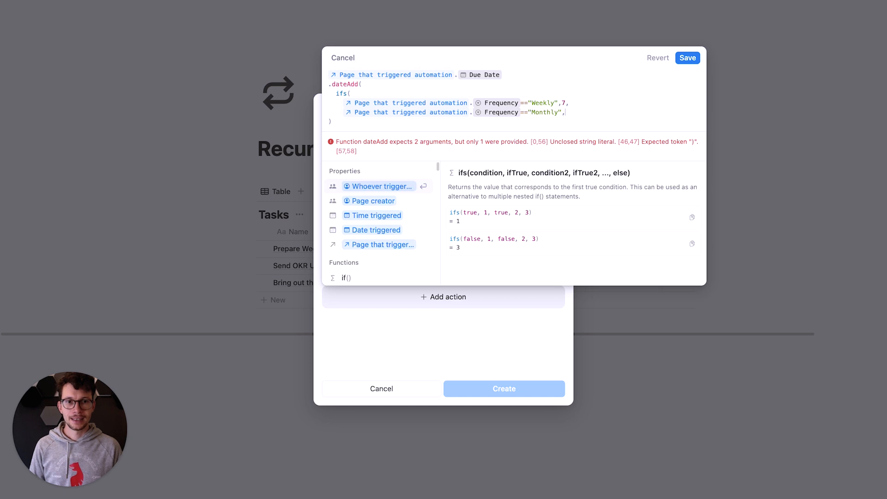
{"action": "type", "text": "30,"}
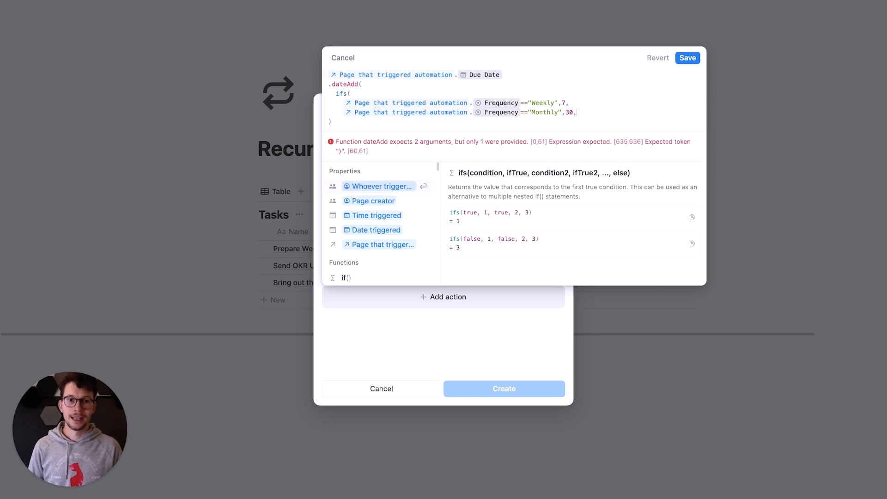
Add a third ifs condition on a new line returning 1 when the triggering page's Frequency equals "Daily".
{"action": "key", "text": "shift+Return"}
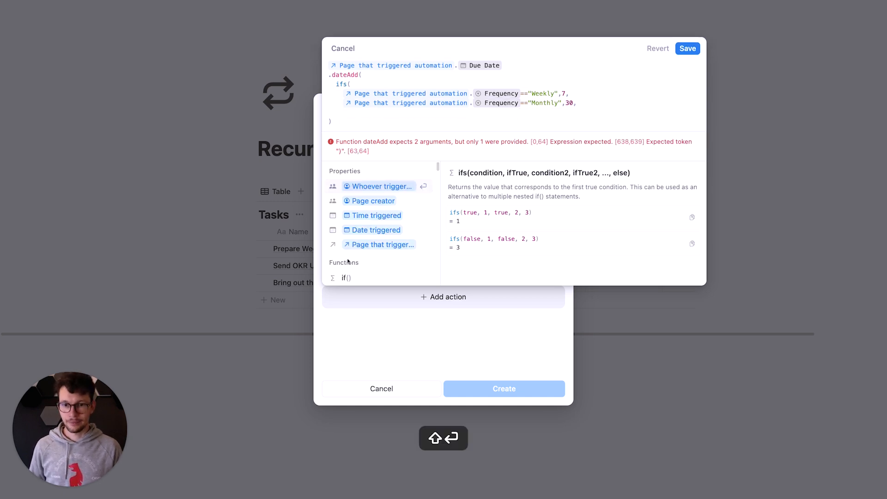
{"action": "left_click", "coordinate": [368, 244]}
{"action": "type", "text": ".f"}
{"action": "key", "text": "Return"}
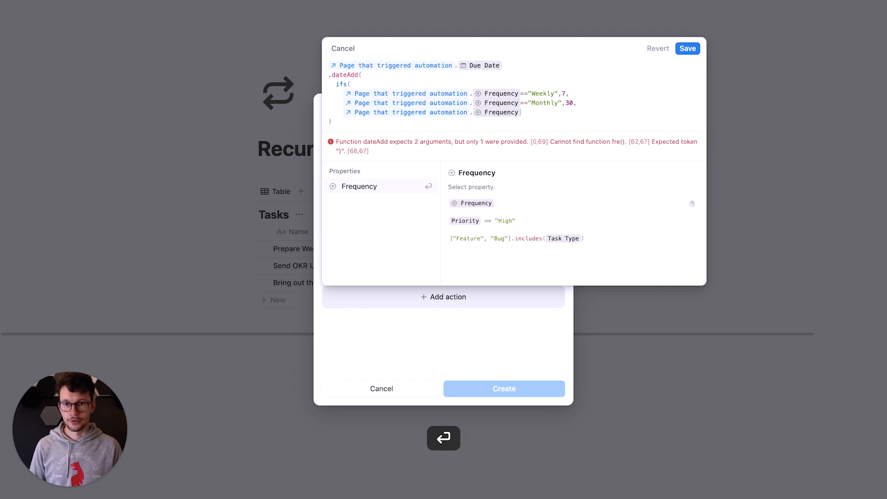
{"action": "type", "text": "==\"Daily"}
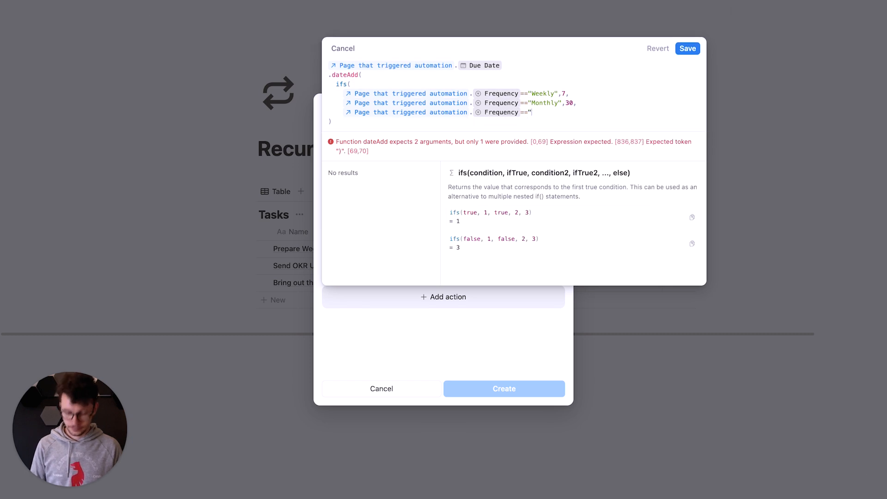
{"action": "type", "text": "\",1"}
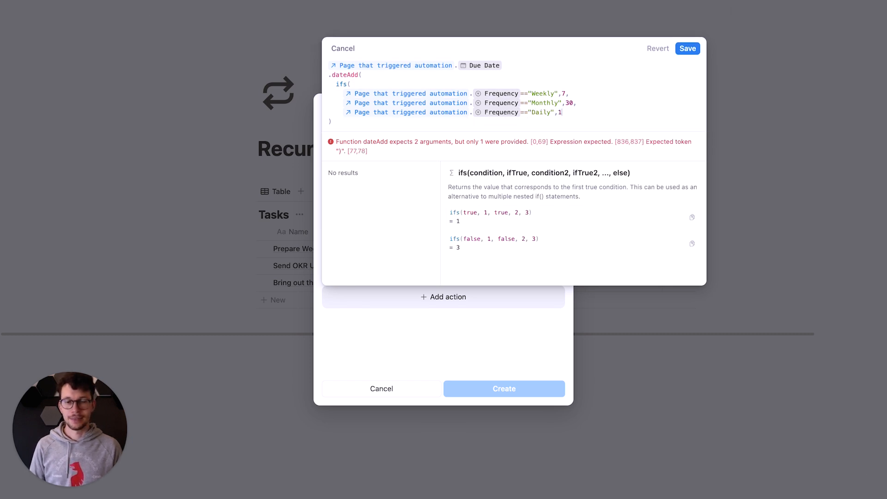
Close the ifs function, add "days" as the dateAdd unit on a new line, and save the Due Date formula.
{"action": "key", "text": "shift+Return"}
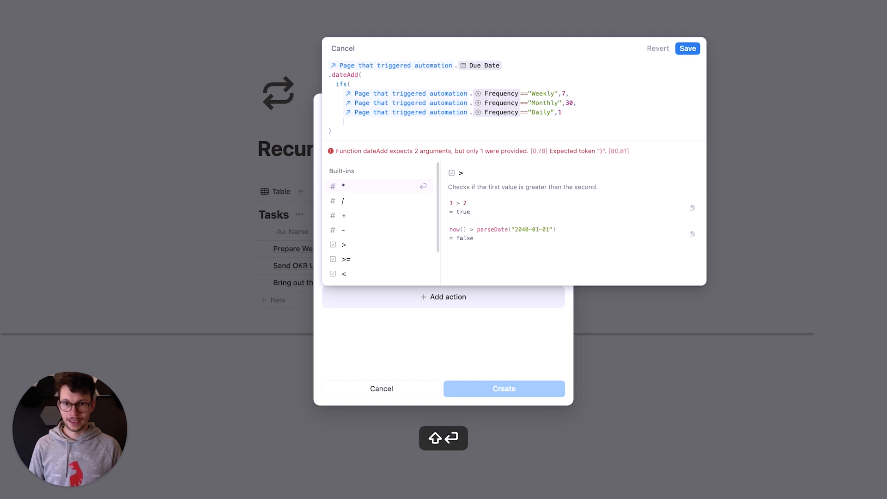
{"action": "type", "text": ")"}
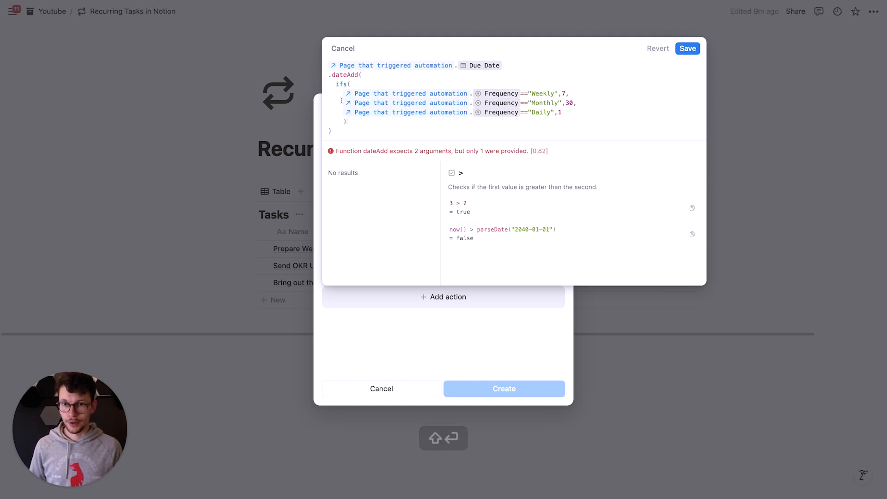
{"action": "key", "text": "shift+Return"}
{"action": "type", "text": ","}
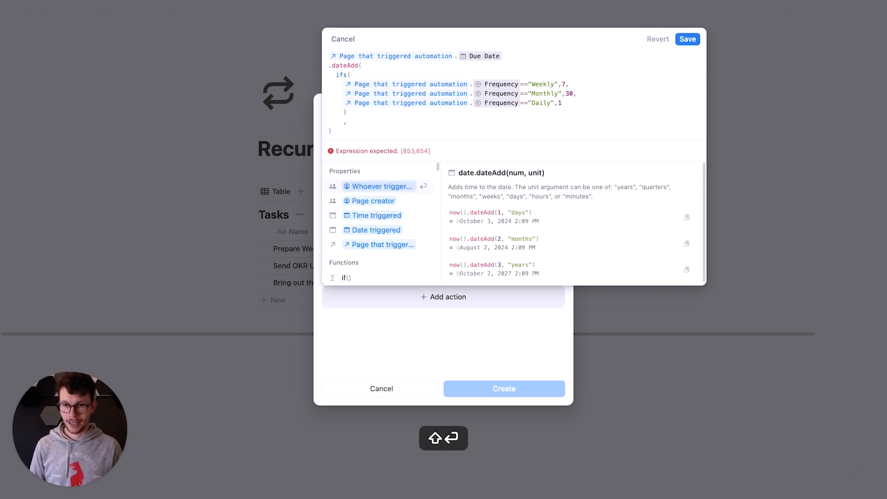
{"action": "key", "text": "shift+Return"}
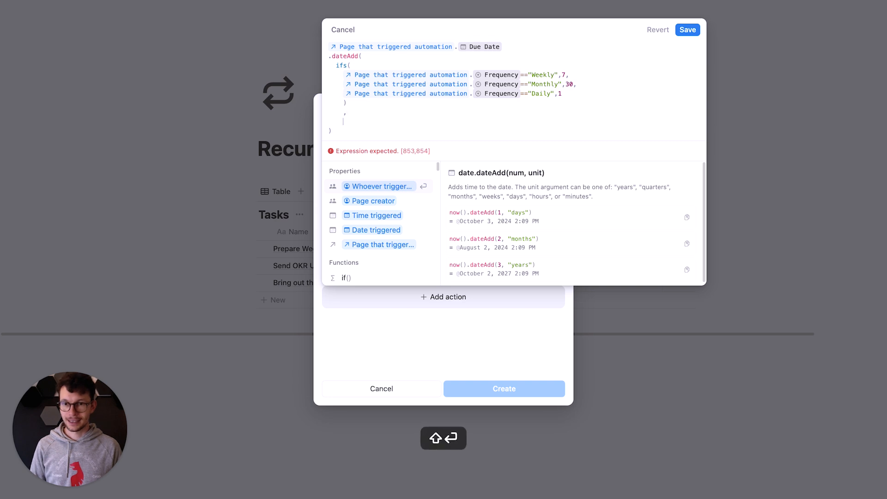
{"action": "type", "text": "\"days\""}
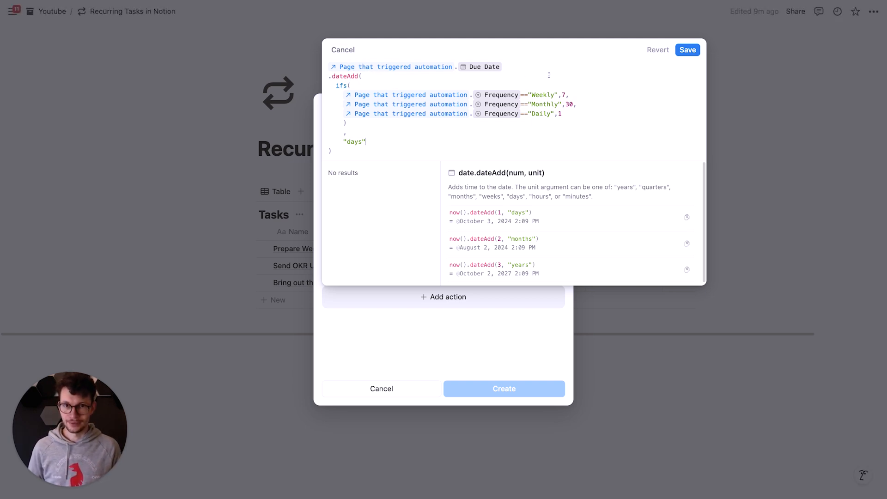
{"action": "left_click", "coordinate": [688, 50]}
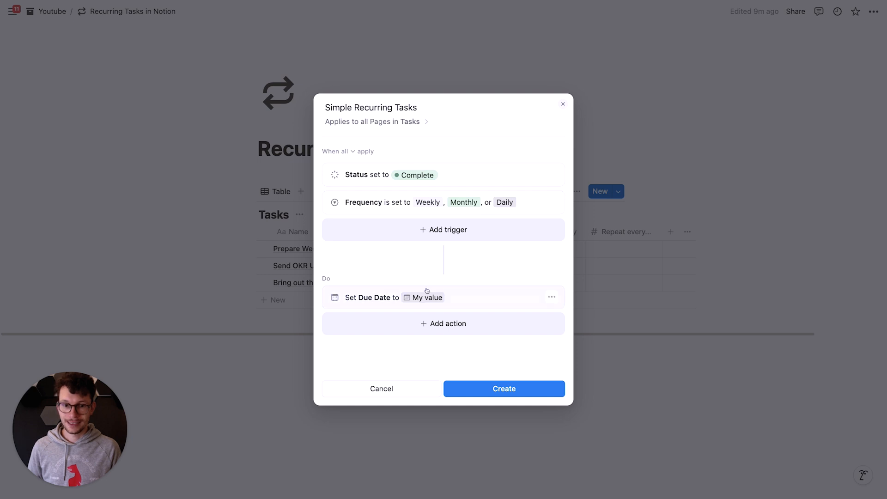
Add an action that sets Status to Not started, and create the Simple Recurring Tasks automation.
{"action": "left_click", "coordinate": [434, 323]}
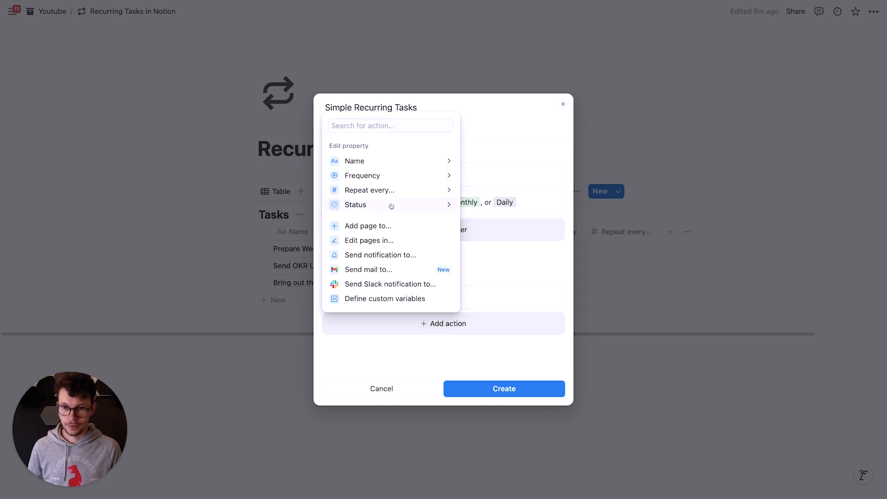
{"action": "left_click", "coordinate": [407, 204]}
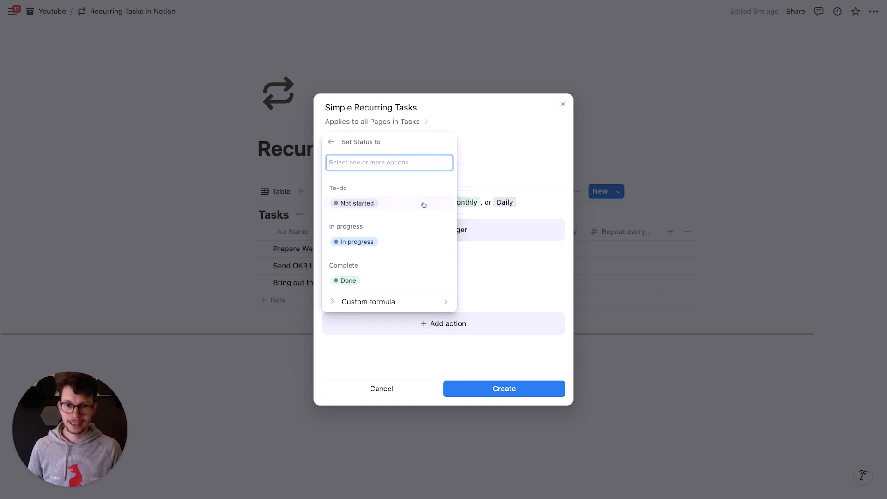
{"action": "left_click", "coordinate": [363, 204]}
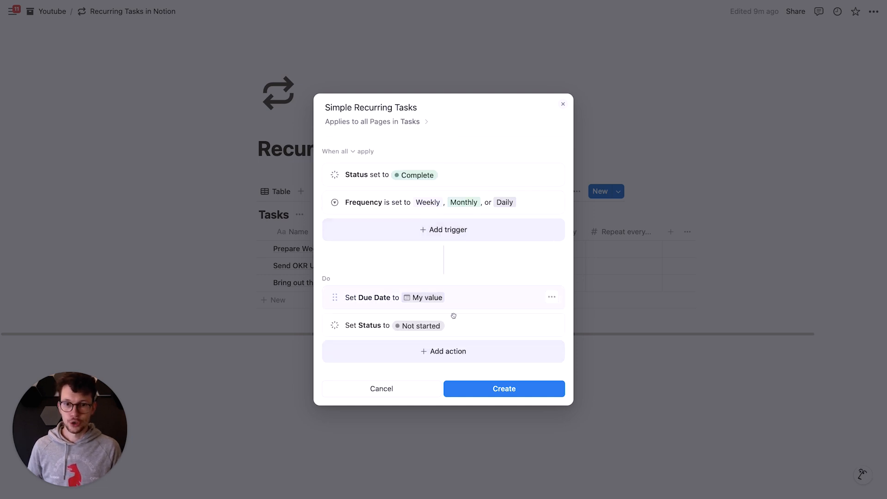
{"action": "left_click", "coordinate": [479, 390]}
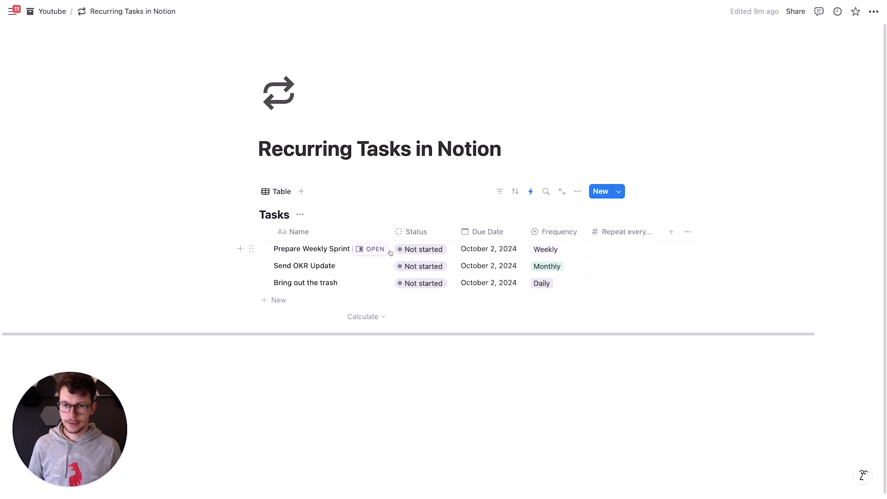
Test the automation by setting the Status of the weekly, monthly and daily tasks to Done one after another.
{"action": "left_click", "coordinate": [414, 253]}
{"action": "left_click", "coordinate": [418, 360]}
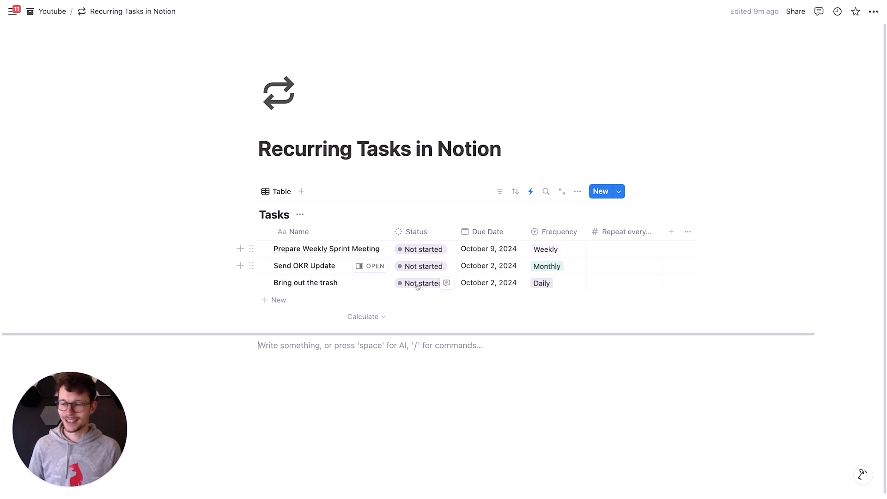
{"action": "left_click", "coordinate": [422, 267]}
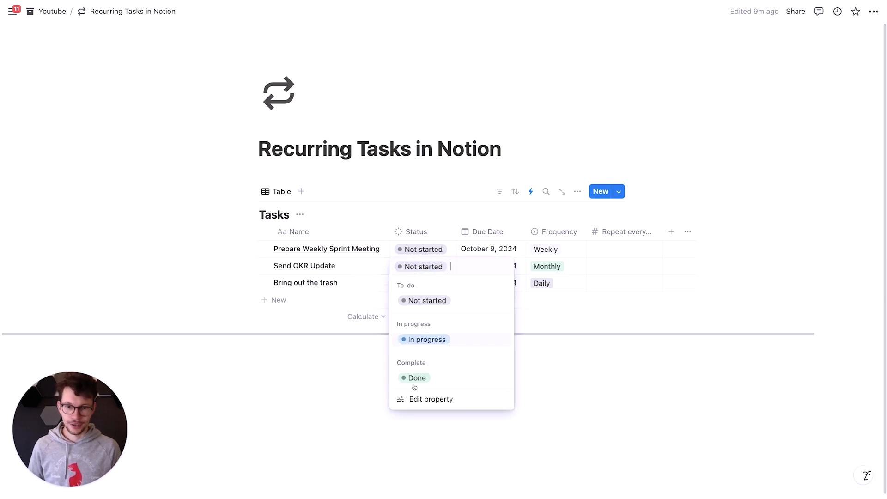
{"action": "left_click", "coordinate": [417, 377]}
{"action": "left_click", "coordinate": [442, 362]}
{"action": "left_click", "coordinate": [431, 287]}
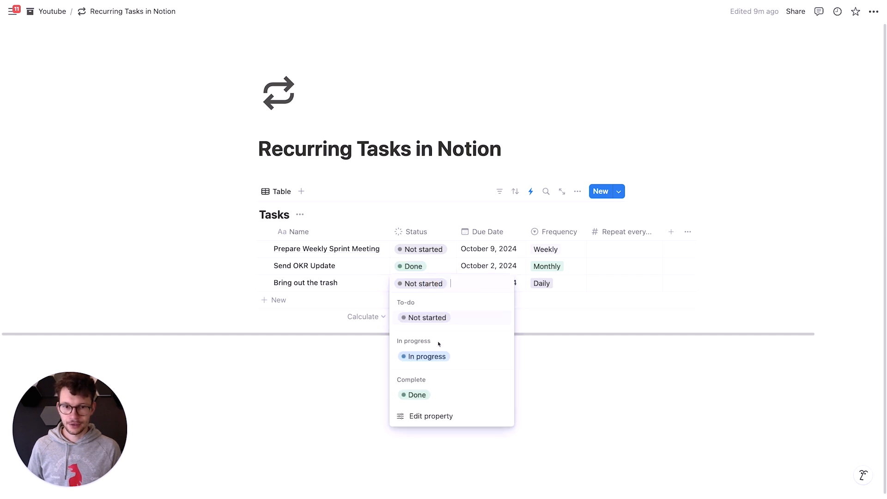
{"action": "left_click", "coordinate": [429, 395]}
{"action": "left_click", "coordinate": [395, 389]}
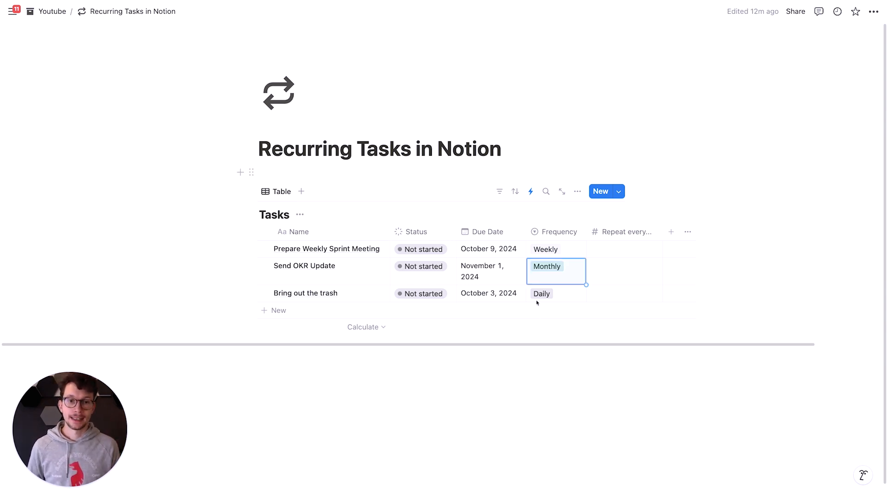
Review the Due Date formula in the Simple Recurring Tasks automation and close it without changes.
{"action": "left_click", "coordinate": [533, 192]}
{"action": "left_click", "coordinate": [665, 290]}
{"action": "left_click", "coordinate": [435, 298]}
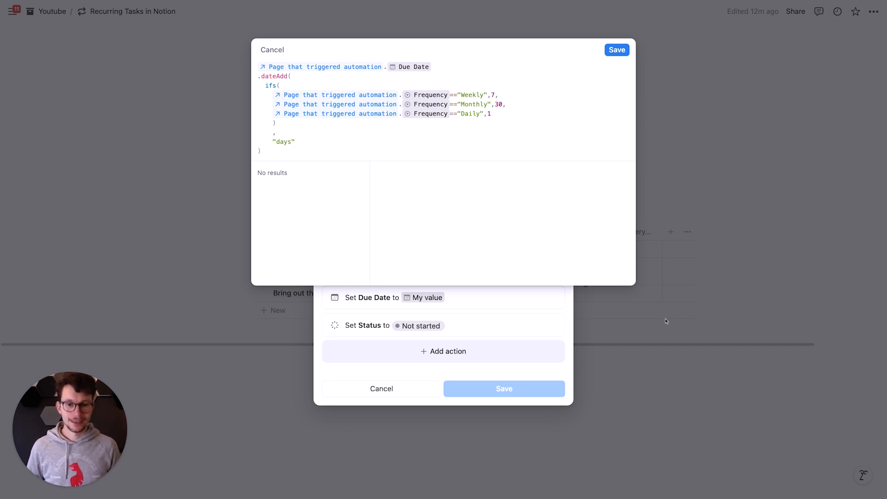
{"action": "left_click", "coordinate": [600, 320]}
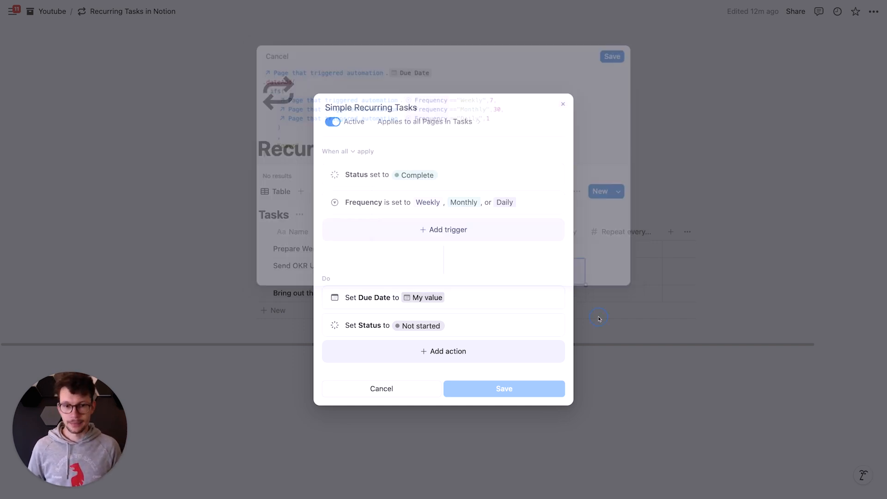
{"action": "left_click", "coordinate": [606, 330]}
{"action": "left_click", "coordinate": [552, 357]}
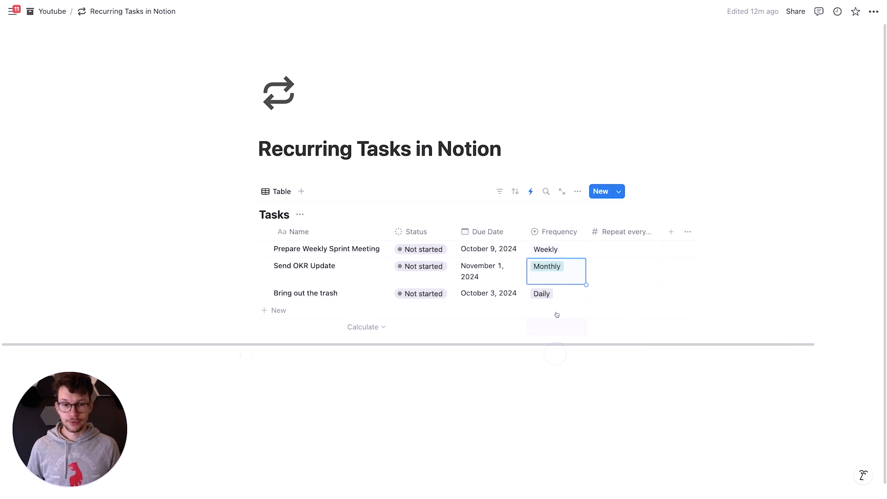
Rename the Monthly option of the Frequency property to "Every Month".
{"action": "left_click", "coordinate": [548, 277]}
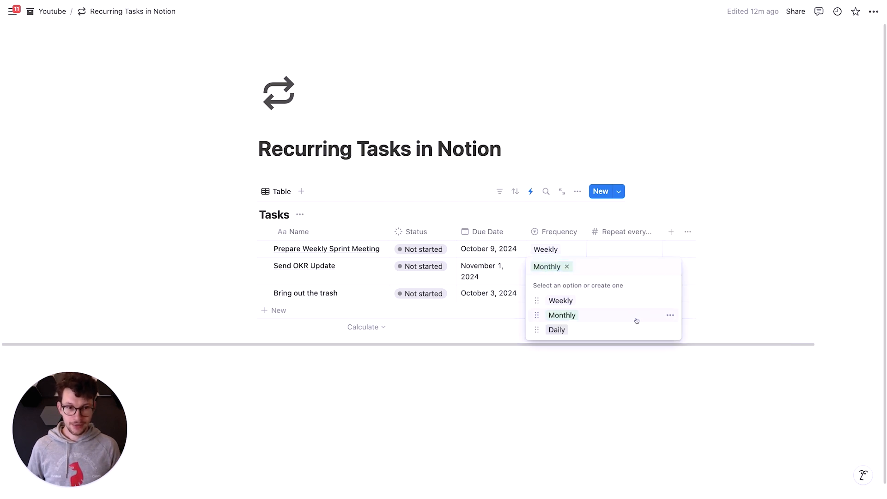
{"action": "left_click", "coordinate": [670, 315]}
{"action": "key", "text": "super+a"}
{"action": "type", "text": "Mon"}
{"action": "key", "text": "BackSpace"}
{"action": "key", "text": "BackSpace"}
{"action": "key", "text": "BackSpace"}
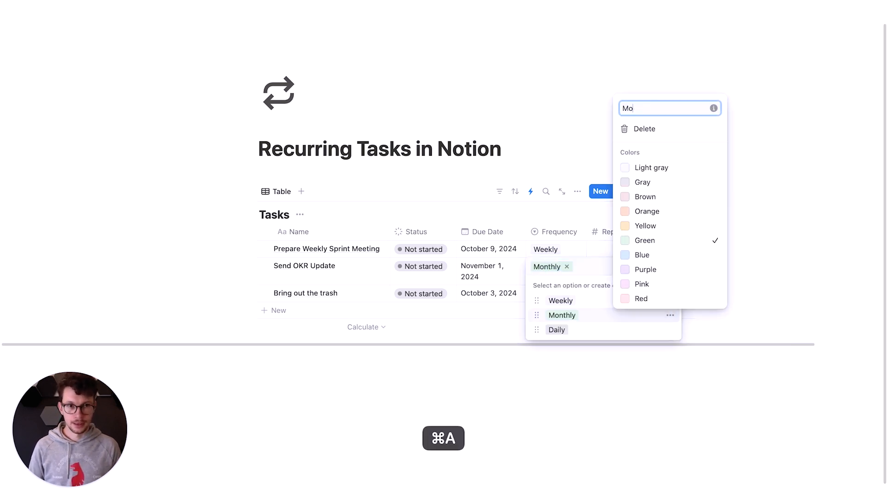
{"action": "type", "text": "Every. Month"}
{"action": "key", "text": "Return"}
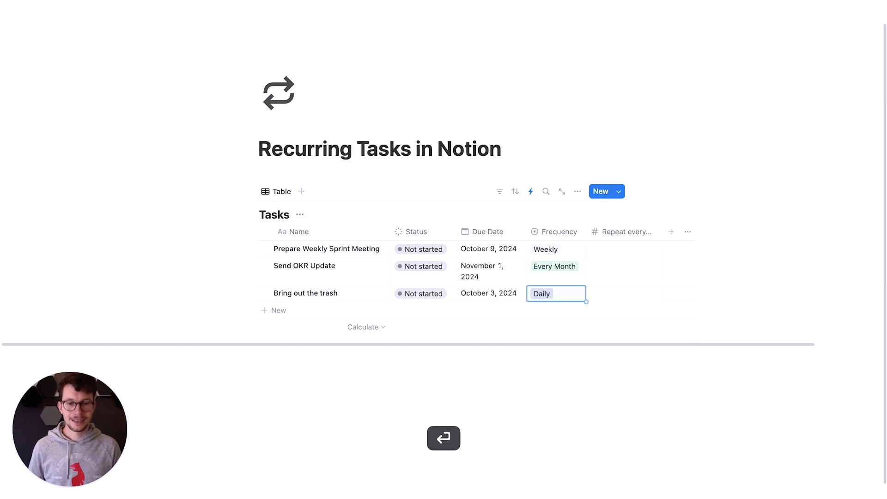
Set the Status of the Send OKR Update task to Done to test the renamed frequency.
{"action": "left_click", "coordinate": [431, 277]}
{"action": "left_click", "coordinate": [420, 376]}
{"action": "left_click", "coordinate": [547, 393]}
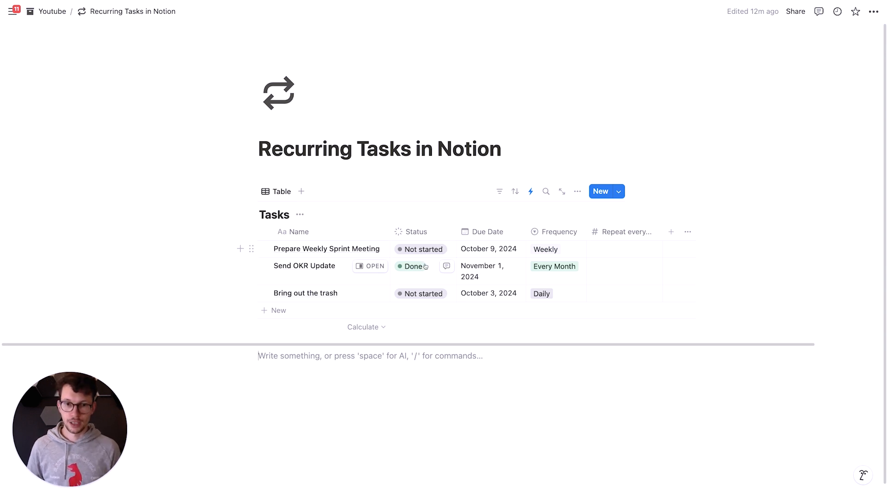
Open the Simple Recurring Tasks automation and apply only Weekly and Daily in its Frequency trigger, keeping the automation open.
{"action": "left_click", "coordinate": [531, 193]}
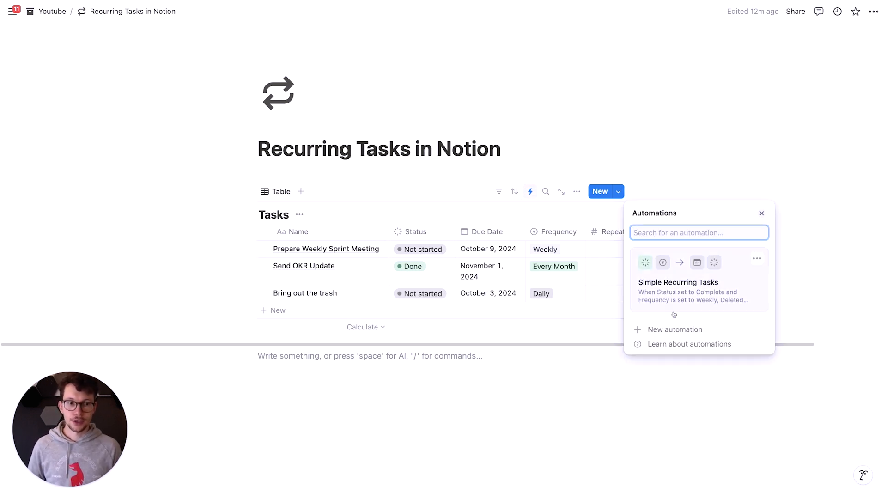
{"action": "left_click", "coordinate": [637, 302]}
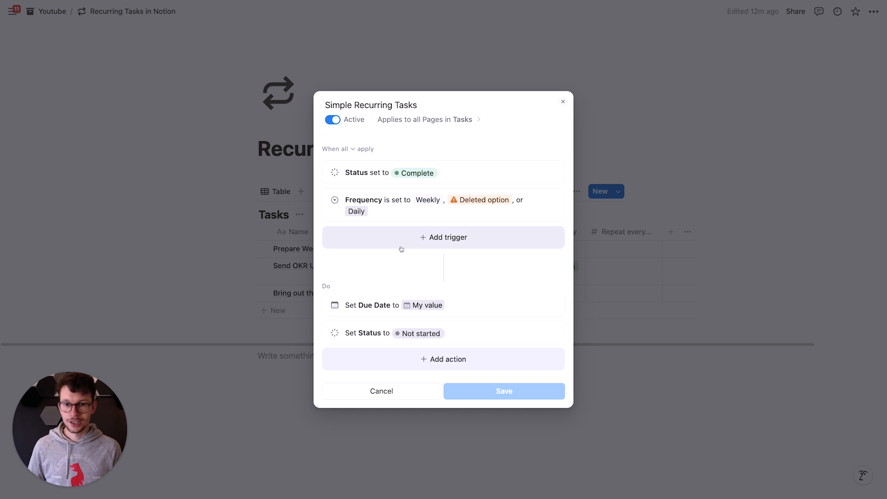
{"action": "left_click", "coordinate": [461, 214]}
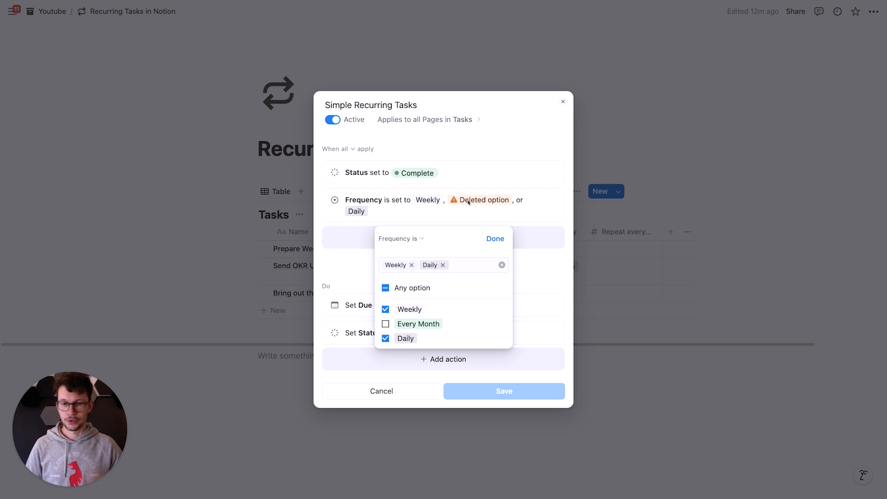
{"action": "left_click", "coordinate": [494, 242]}
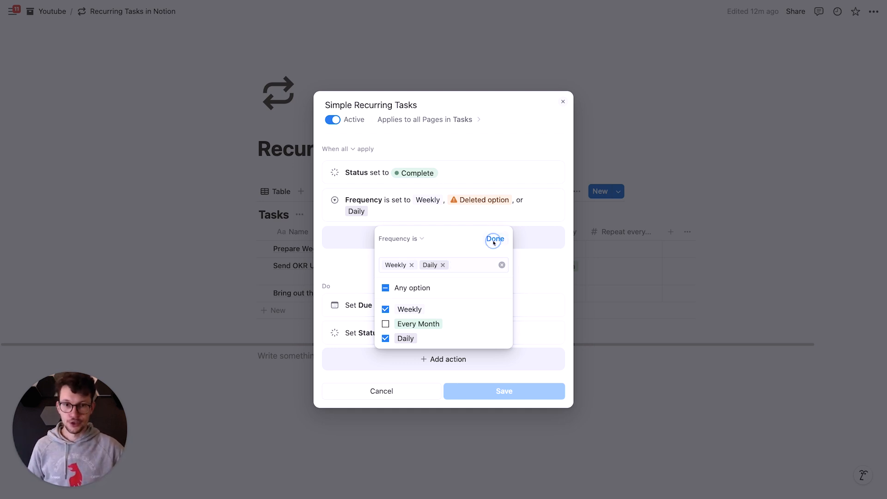
{"action": "left_click", "coordinate": [643, 285]}
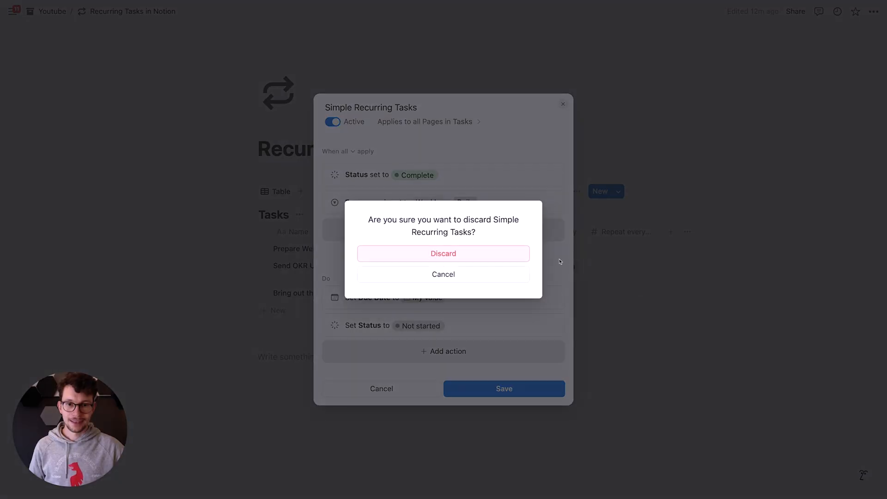
{"action": "left_click", "coordinate": [462, 275]}
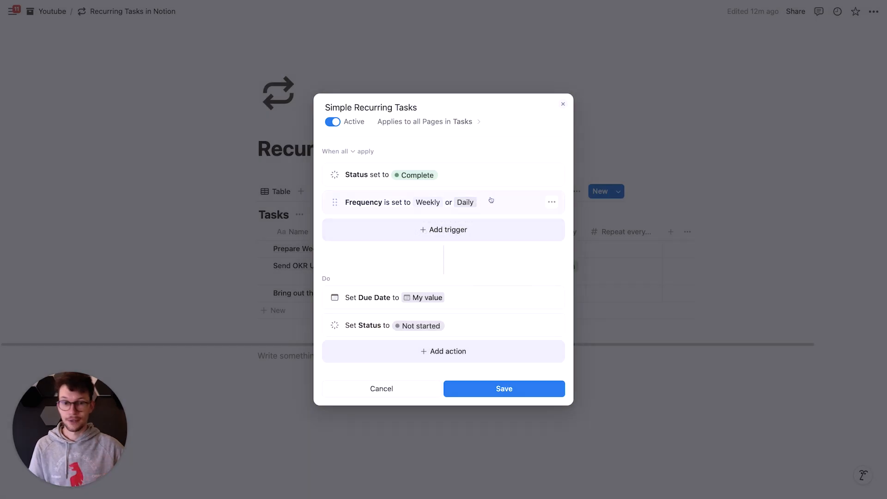
Set the Frequency trigger to Any option so Weekly, Every Month and Daily are all included, and save the automation.
{"action": "left_click", "coordinate": [552, 202]}
{"action": "left_click", "coordinate": [480, 204]}
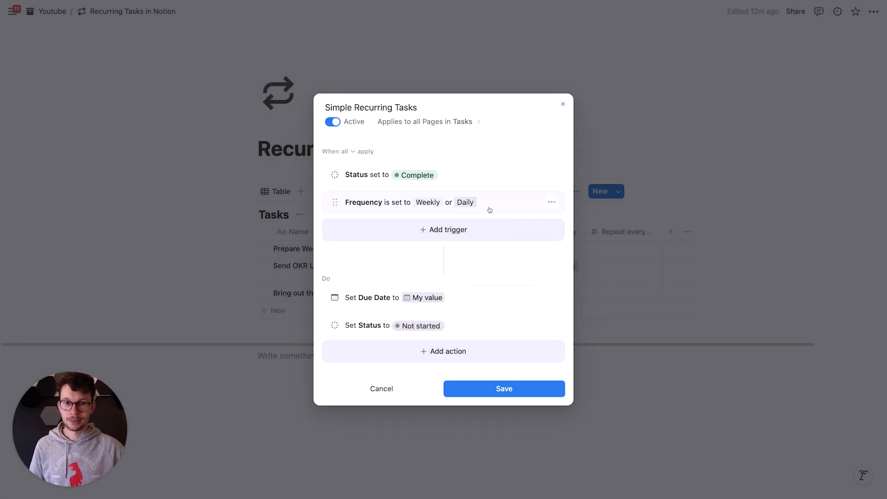
{"action": "left_click", "coordinate": [489, 208]}
{"action": "left_click", "coordinate": [386, 280]}
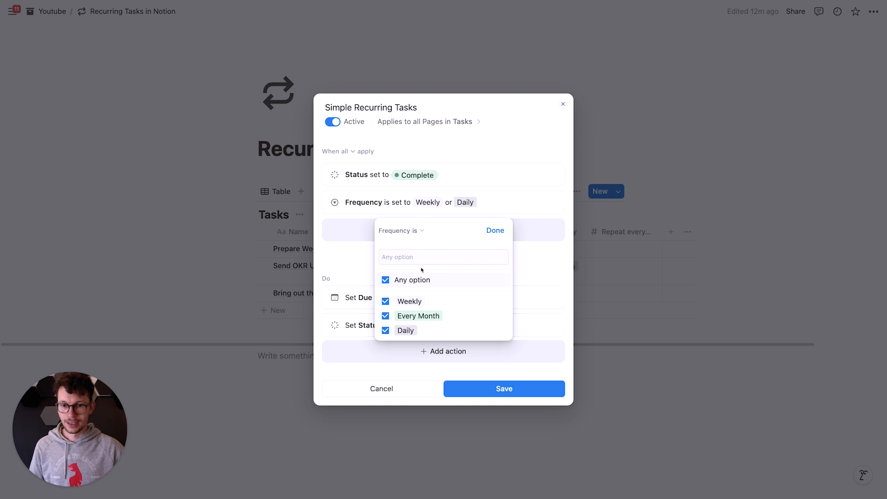
{"action": "left_click", "coordinate": [495, 230]}
{"action": "left_click", "coordinate": [490, 388]}
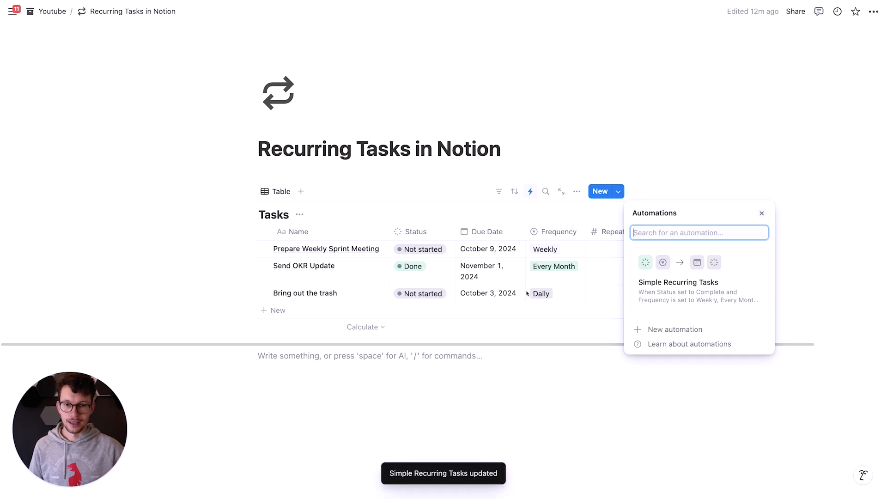
{"action": "left_click", "coordinate": [501, 363]}
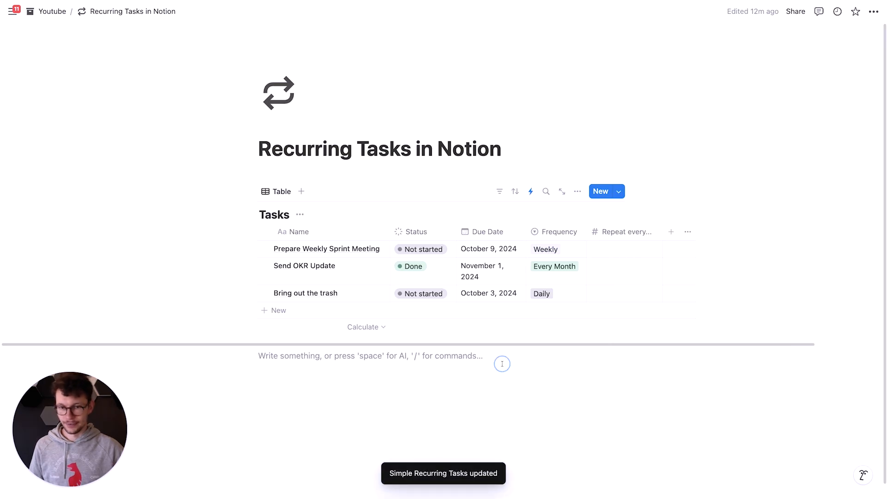
Set the Status of the Send OKR Update task back to Not started.
{"action": "left_click", "coordinate": [432, 268]}
{"action": "left_click", "coordinate": [425, 301]}
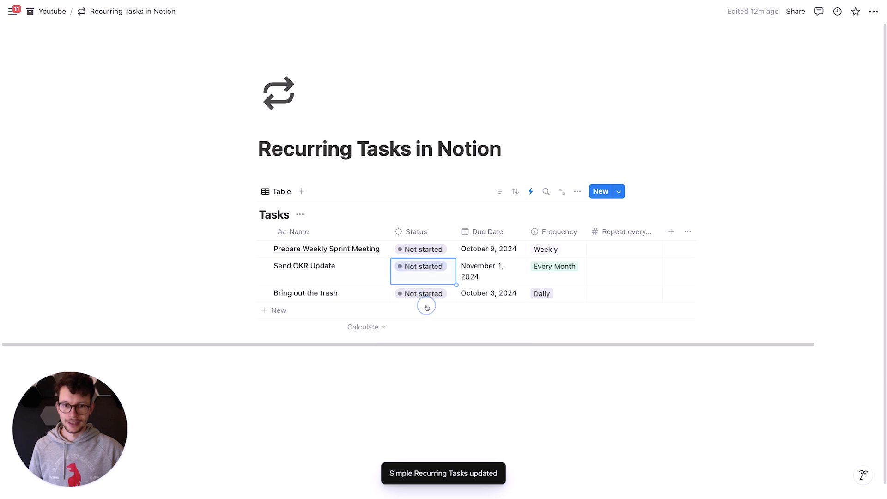
{"action": "left_click", "coordinate": [575, 390]}
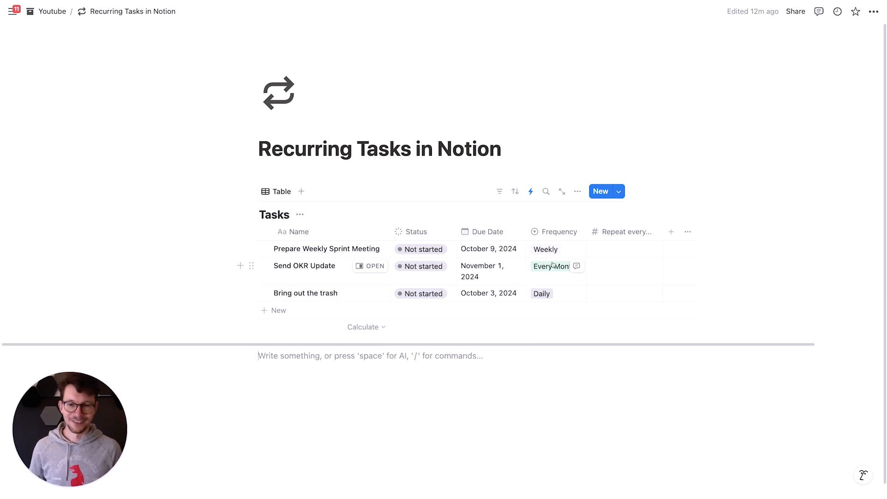
Inspect the Status action and the Due Date formula in the Simple Recurring Tasks automation.
{"action": "left_click", "coordinate": [531, 192]}
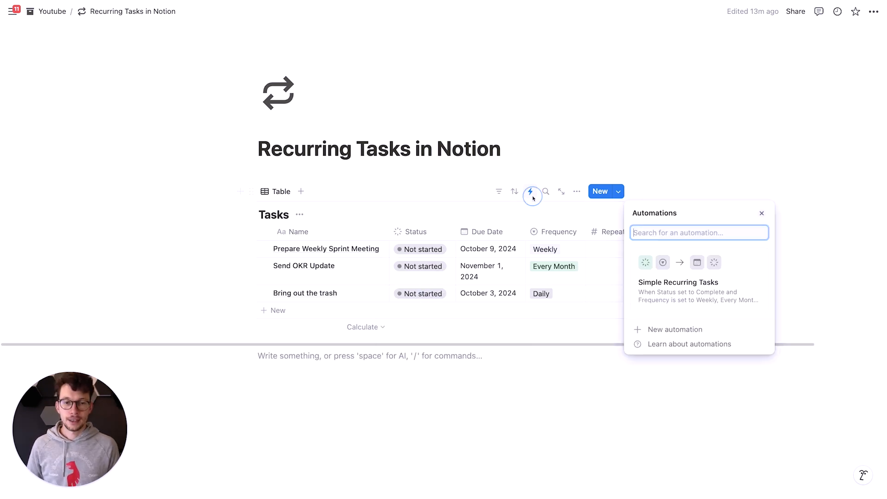
{"action": "left_click", "coordinate": [669, 302]}
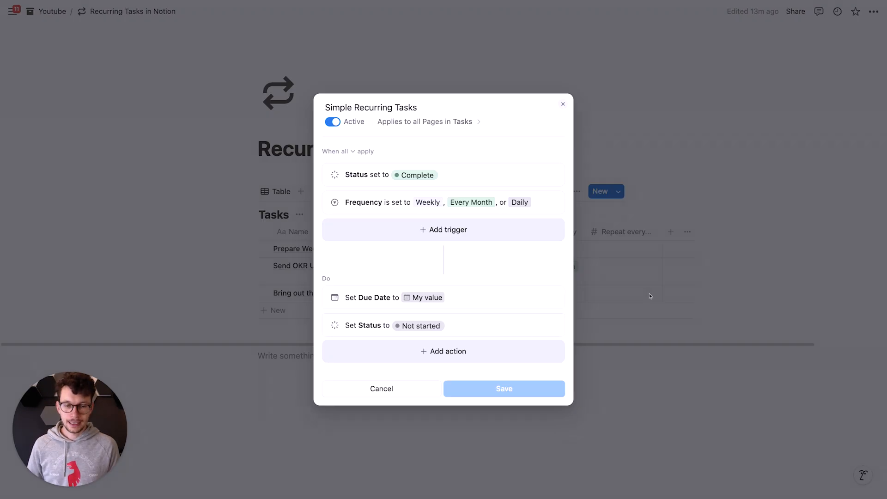
{"action": "left_click", "coordinate": [478, 334]}
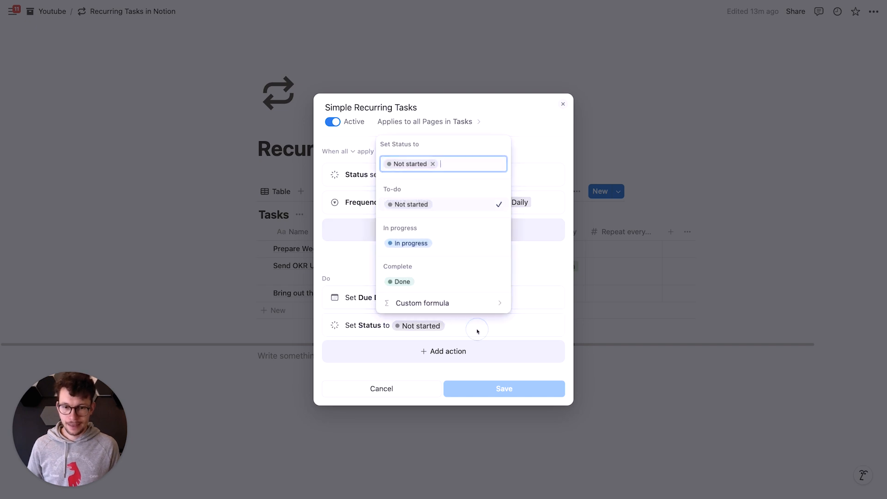
{"action": "left_click", "coordinate": [568, 257]}
{"action": "left_click", "coordinate": [433, 298]}
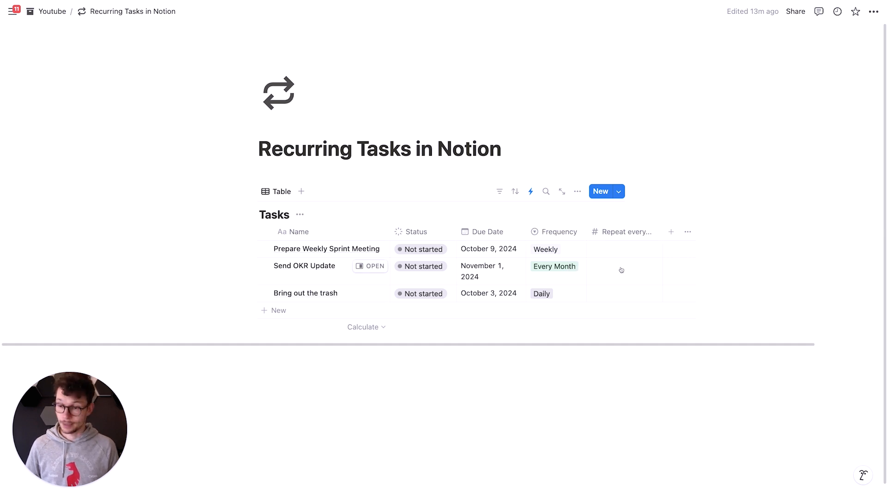
{"action": "left_click", "coordinate": [531, 192]}
{"action": "left_click", "coordinate": [581, 275]}
Fill in the Repeat every... property with 4 for Prepare Weekly Sprint Meeting, 40 for Send OKR Update and 21 for Bring out the trash.
{"action": "left_click", "coordinate": [605, 252]}
{"action": "type", "text": "4"}
{"action": "key", "text": "Return"}
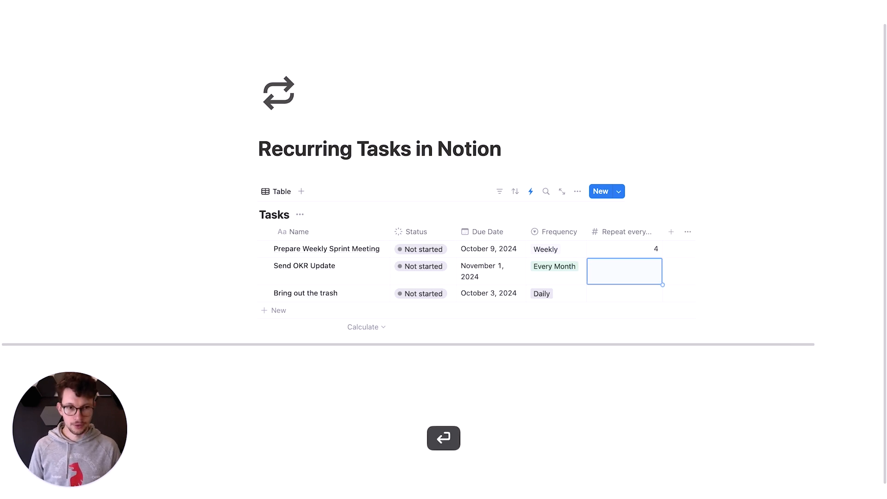
{"action": "type", "text": "40"}
{"action": "key", "text": "Return"}
{"action": "type", "text": "21"}
{"action": "key", "text": "Return"}
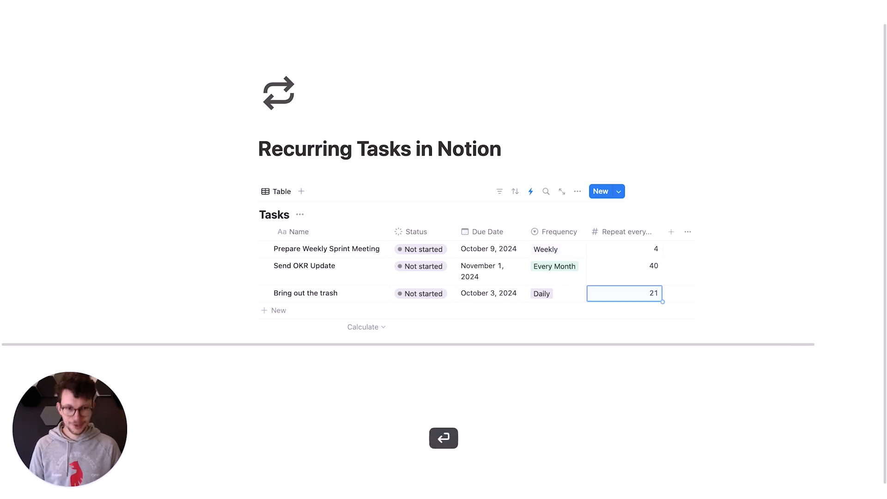
In the Due Date formula of the Simple Recurring Tasks automation, delete the whole ifs block inside dateAdd.
{"action": "left_click", "coordinate": [532, 194]}
{"action": "left_click", "coordinate": [675, 284]}
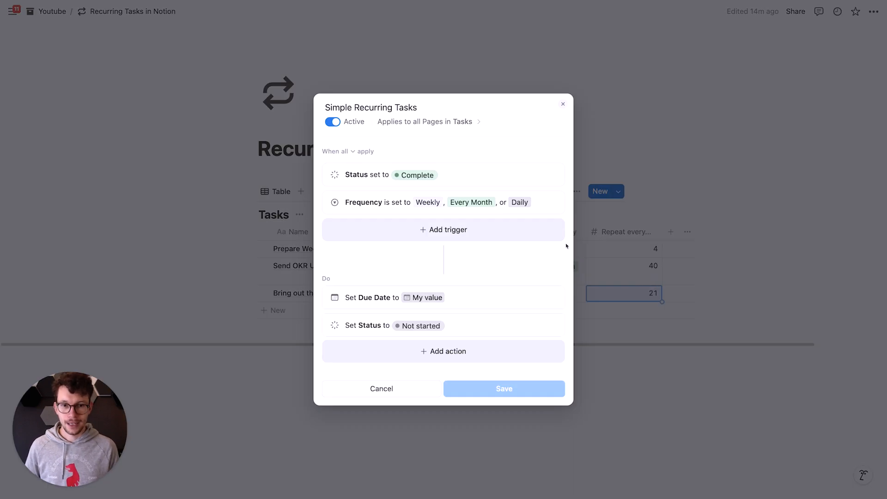
{"action": "left_click", "coordinate": [414, 296]}
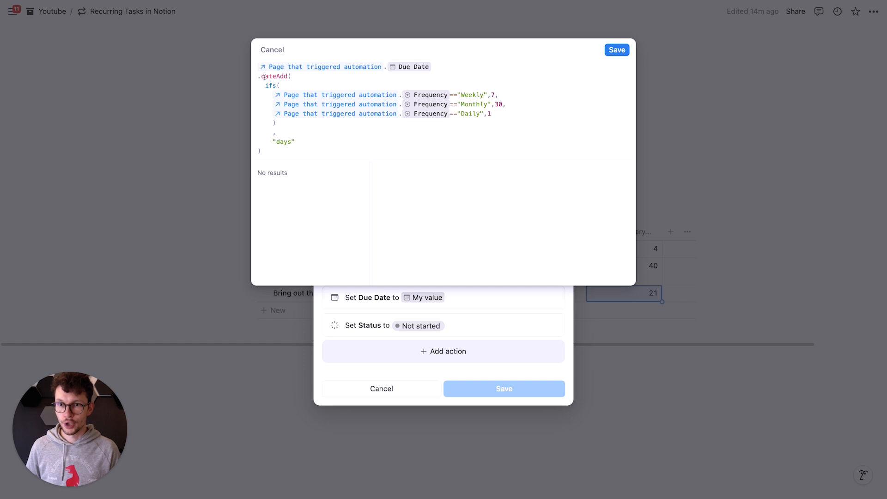
{"action": "left_click_drag", "start_coordinate": [266, 87], "coordinate": [293, 119]}
{"action": "key", "text": "BackSpace"}
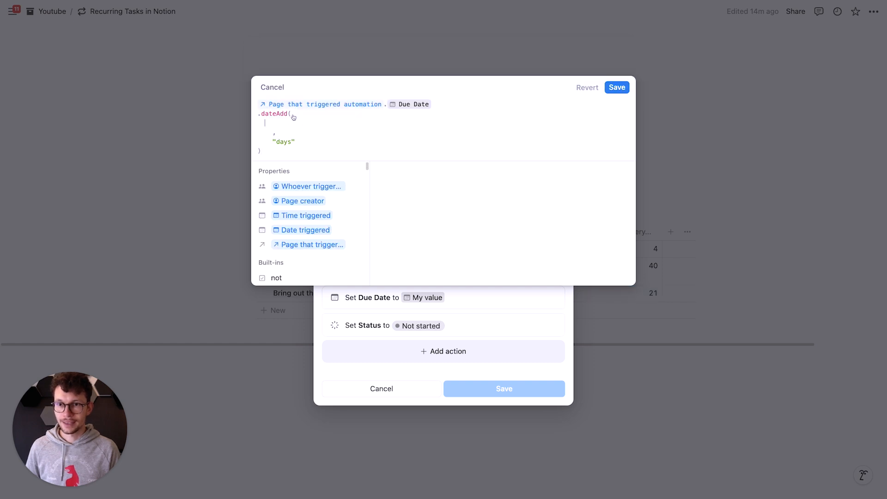
{"action": "key", "text": "BackSpace"}
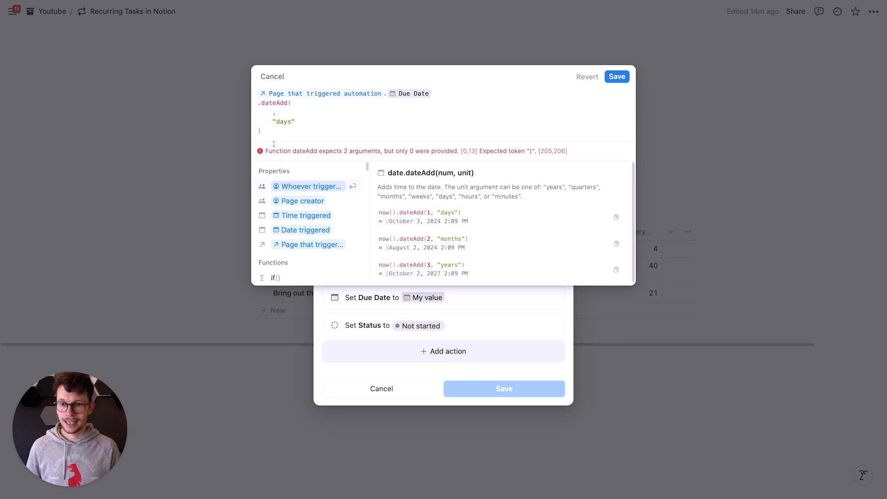
Insert the triggering page's Repeat every... property as the number of days in dateAdd, and save the formula and the automation.
{"action": "left_click", "coordinate": [311, 244]}
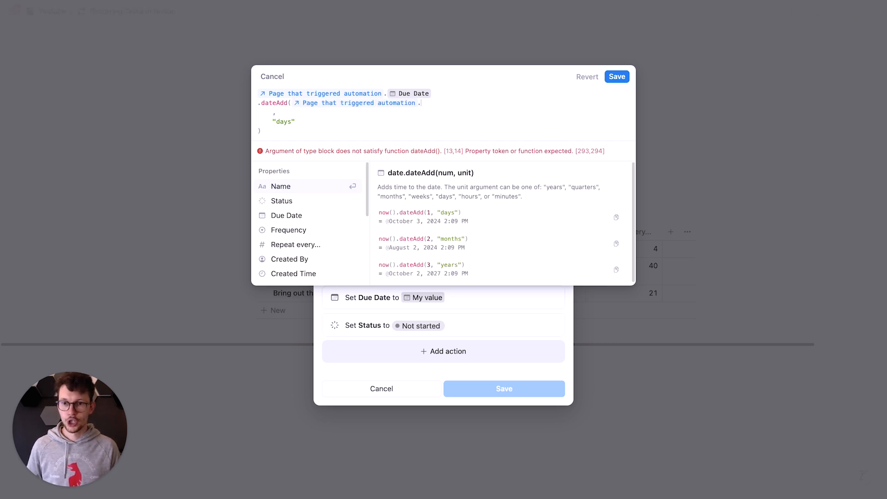
{"action": "left_click", "coordinate": [298, 244]}
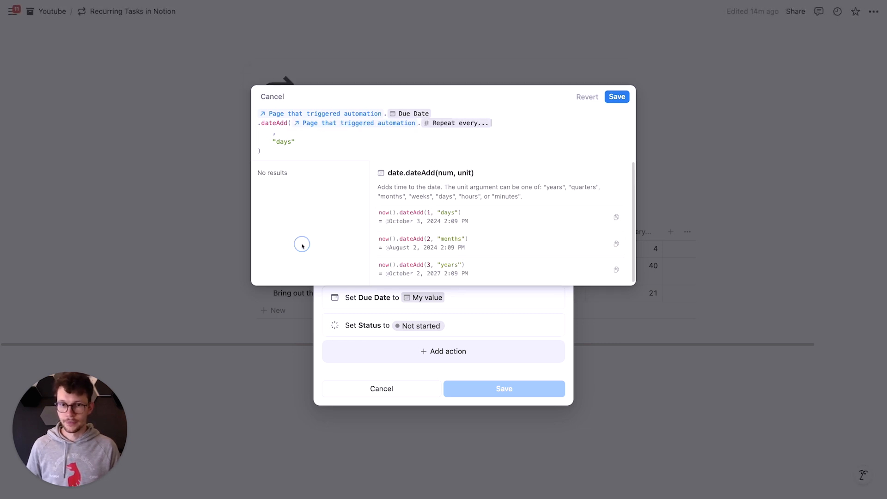
{"action": "left_click", "coordinate": [625, 98]}
{"action": "left_click", "coordinate": [489, 389]}
{"action": "left_click", "coordinate": [560, 381]}
Set the Status of the Bring out the trash task to Done to test the custom interval.
{"action": "left_click", "coordinate": [438, 293]}
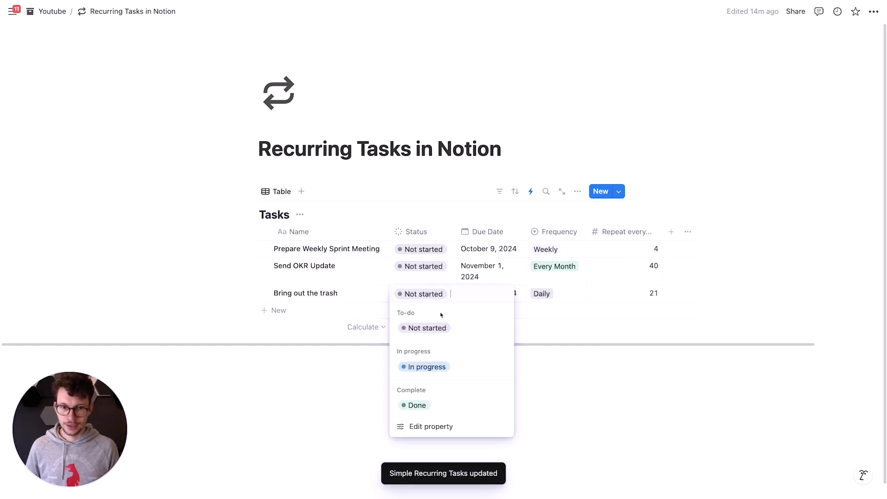
{"action": "left_click", "coordinate": [416, 403]}
{"action": "left_click", "coordinate": [634, 386]}
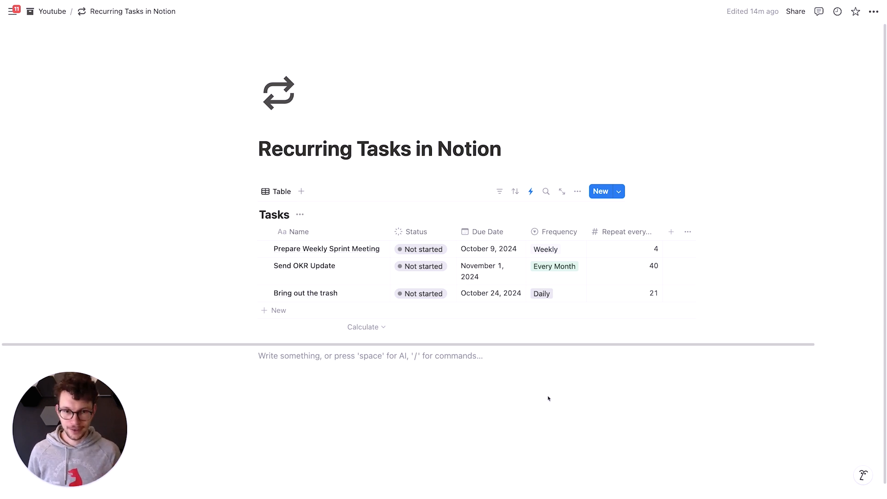
In the automation's Due Date formula, replace the triggering page's Due Date with Date triggered as the start date, and save the automation.
{"action": "left_click", "coordinate": [530, 191]}
{"action": "left_click", "coordinate": [660, 280]}
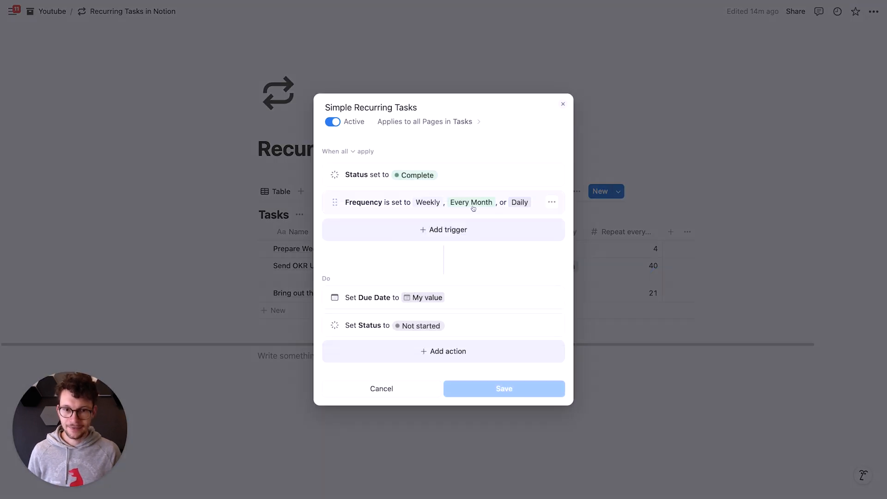
{"action": "left_click", "coordinate": [441, 297]}
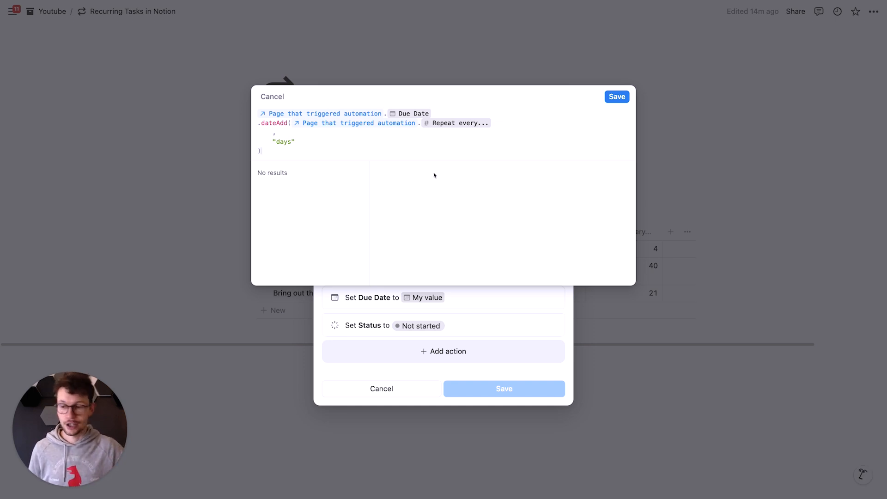
{"action": "left_click", "coordinate": [438, 112]}
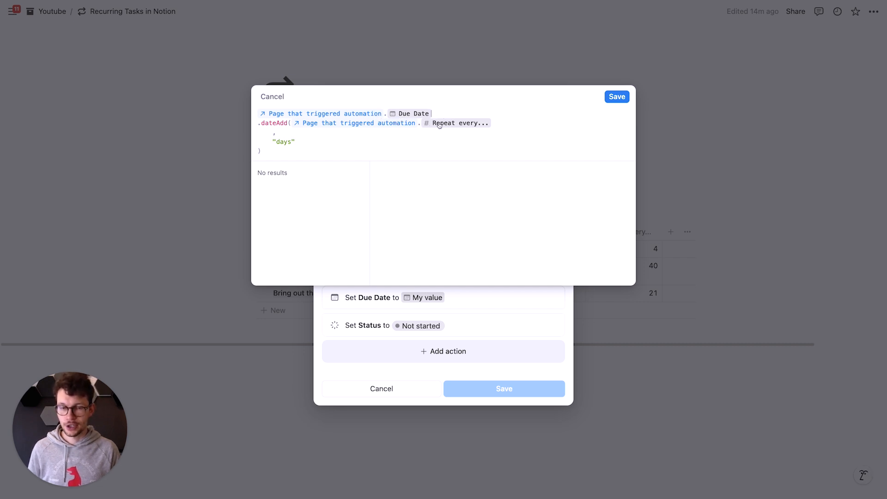
{"action": "key", "text": "BackSpace"}
{"action": "key", "text": "BackSpace"}
{"action": "key", "text": "BackSpace"}
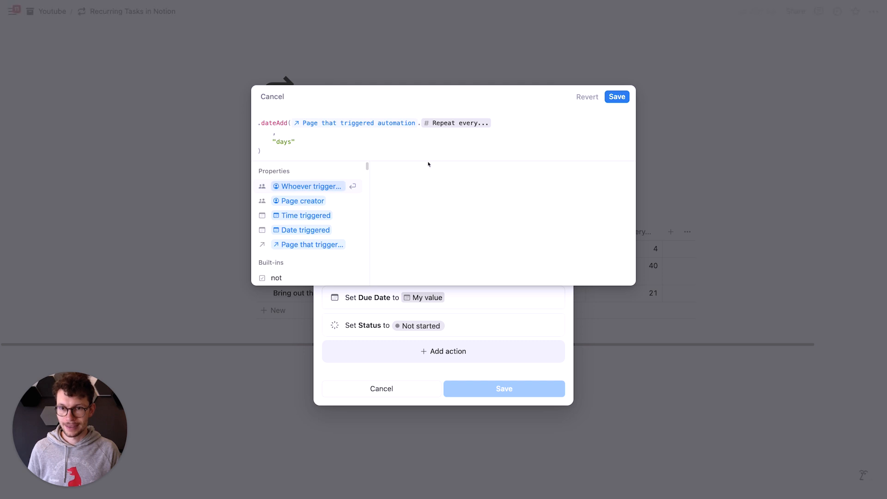
{"action": "left_click", "coordinate": [306, 231]}
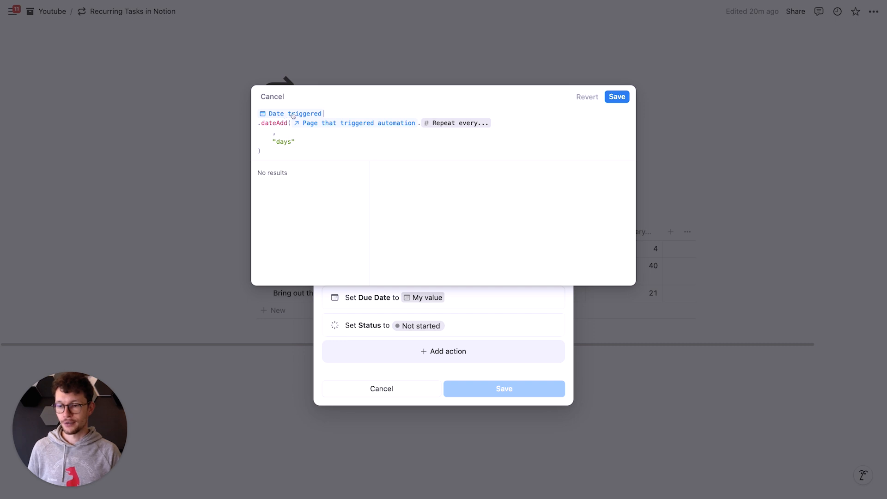
{"action": "left_click", "coordinate": [616, 98]}
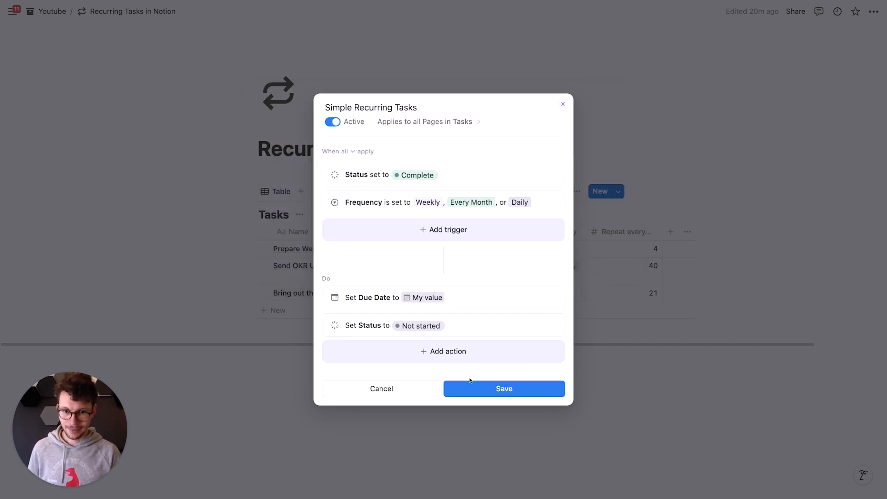
{"action": "left_click", "coordinate": [487, 392]}
{"action": "left_click", "coordinate": [443, 367]}
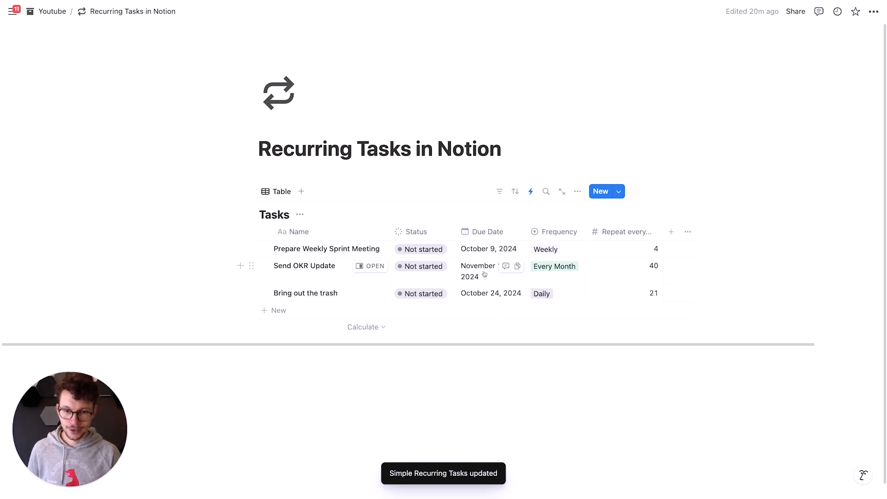
Set the Repeat every... value of the Send OKR Update task to 1.
{"action": "left_click", "coordinate": [422, 268]}
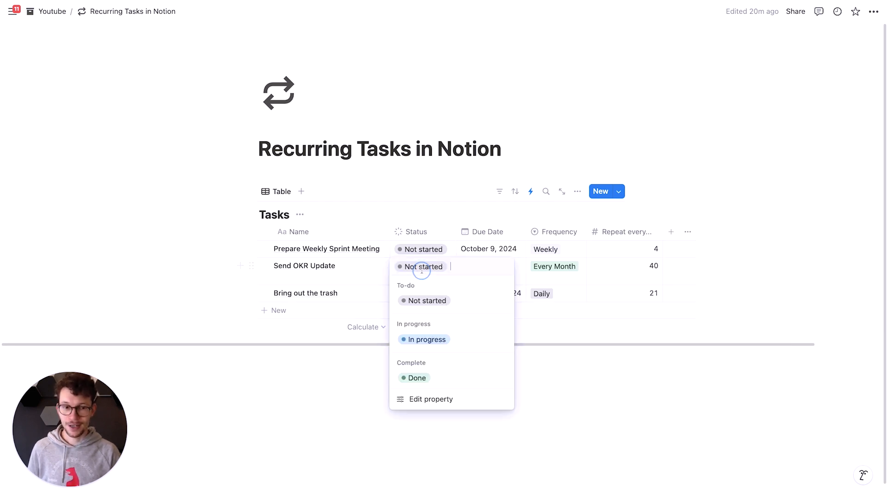
{"action": "left_click", "coordinate": [638, 268]}
{"action": "key", "text": "BackSpace"}
{"action": "key", "text": "BackSpace"}
{"action": "type", "text": "1"}
{"action": "left_click", "coordinate": [536, 418]}
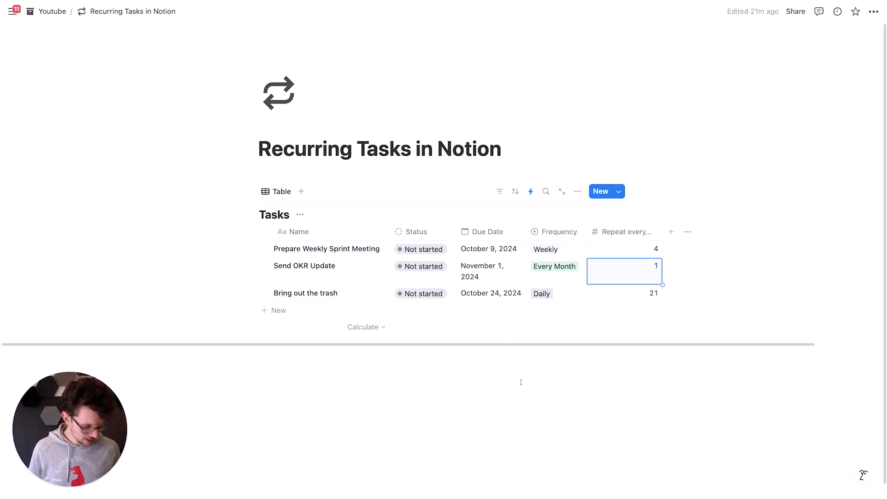
Set the Status of the Send OKR Update task to Done to test rescheduling from the trigger date.
{"action": "left_click", "coordinate": [417, 278]}
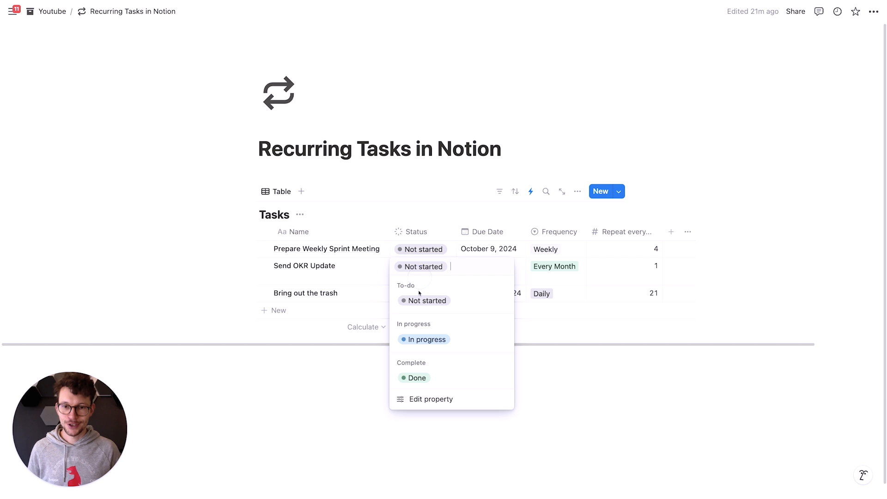
{"action": "left_click", "coordinate": [416, 377]}
{"action": "left_click", "coordinate": [512, 430]}
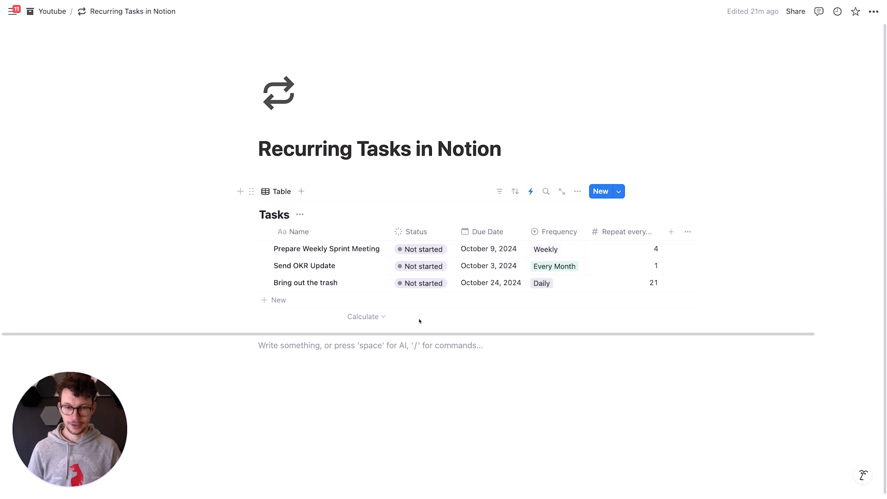
Clear the Due Date of the Send OKR Update task.
{"action": "left_click", "coordinate": [530, 191]}
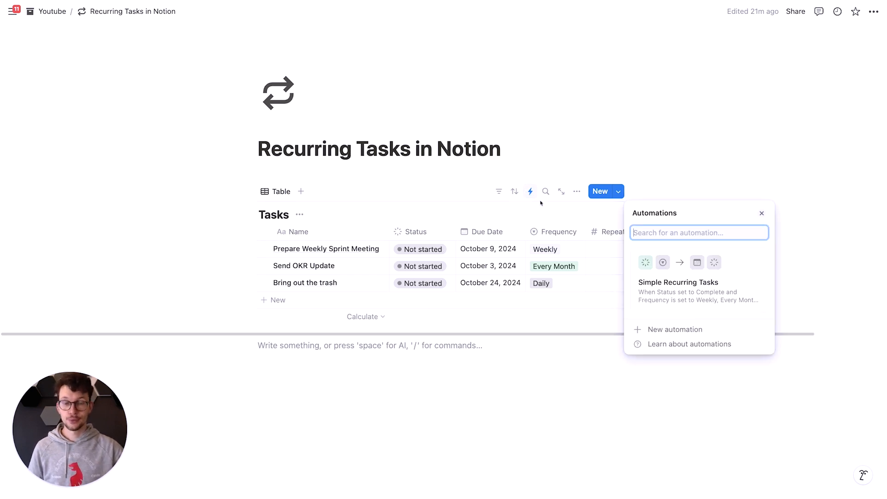
{"action": "left_click", "coordinate": [666, 294]}
{"action": "left_click", "coordinate": [692, 333]}
{"action": "left_click", "coordinate": [480, 323]}
{"action": "left_click", "coordinate": [482, 271]}
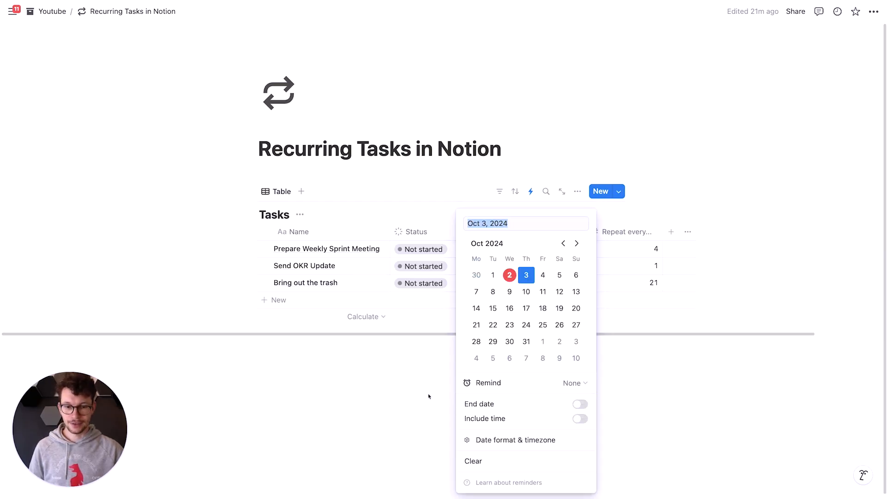
{"action": "left_click", "coordinate": [525, 467]}
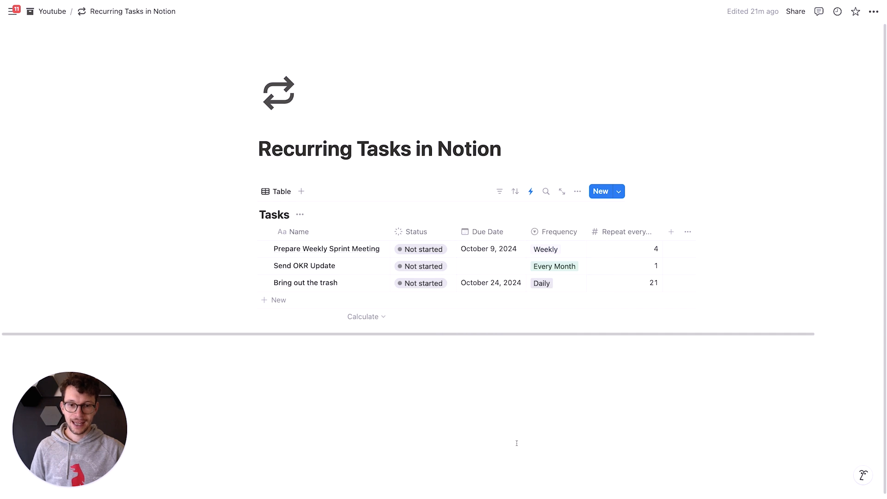
In the automation's Due Date formula, replace Date triggered with the triggering page's Due Date as the start date, and save the automation.
{"action": "left_click", "coordinate": [531, 196]}
{"action": "left_click", "coordinate": [659, 283]}
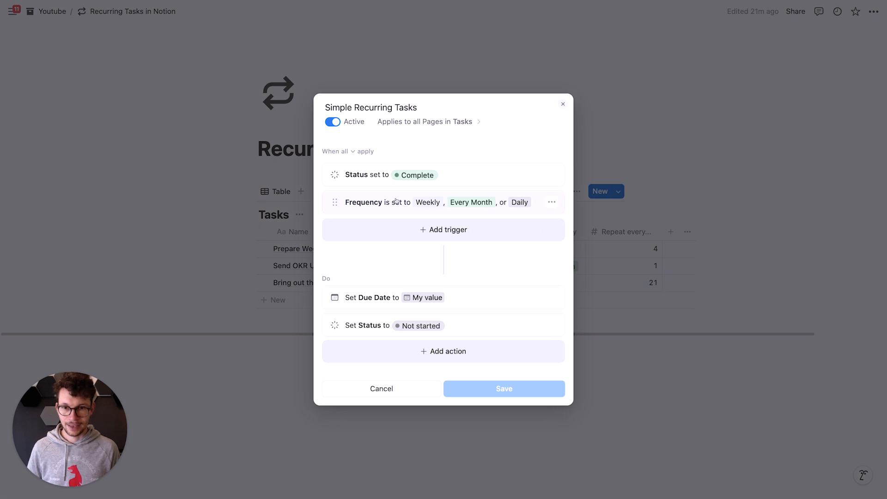
{"action": "left_click", "coordinate": [426, 298]}
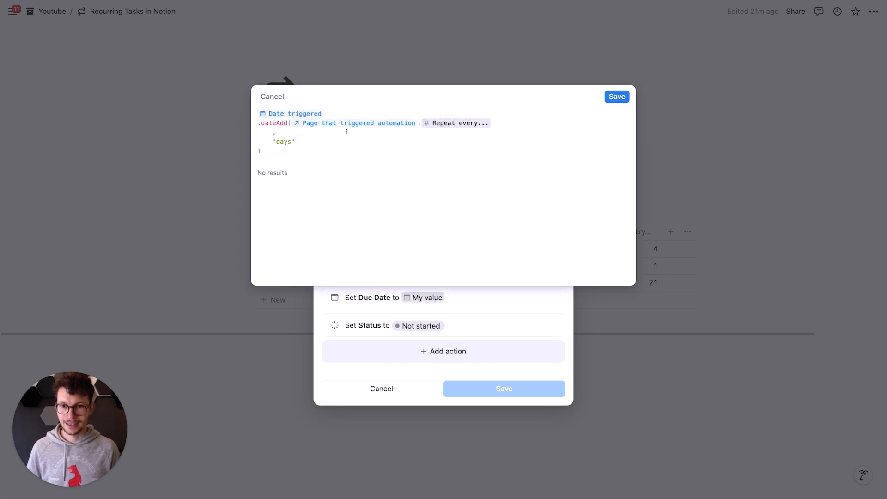
{"action": "left_click", "coordinate": [326, 113]}
{"action": "key", "text": "BackSpace"}
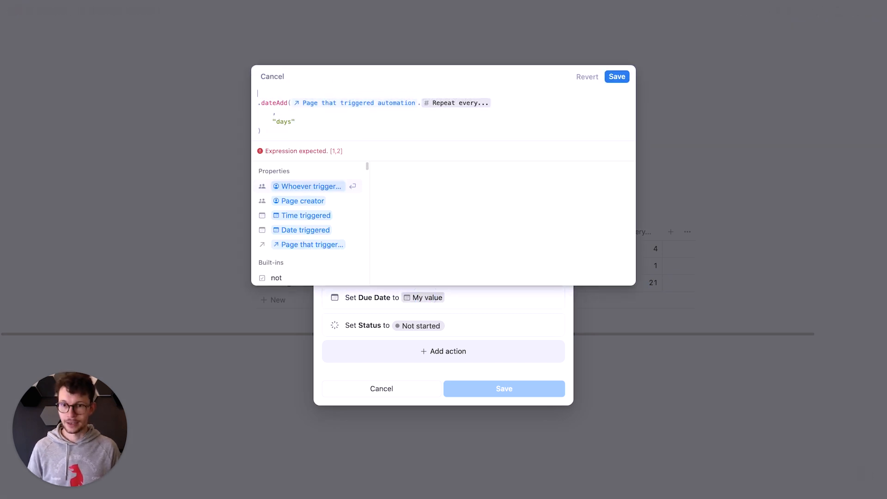
{"action": "left_click", "coordinate": [293, 245]}
{"action": "type", "text": "."}
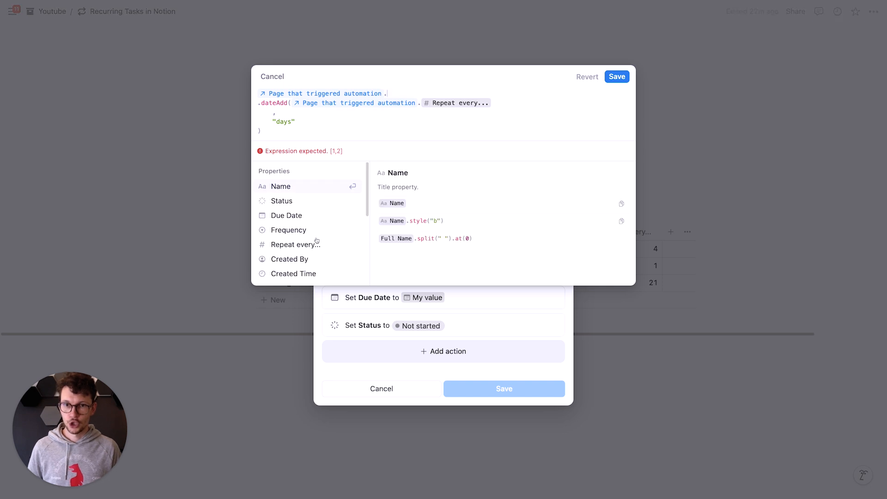
{"action": "left_click", "coordinate": [305, 216]}
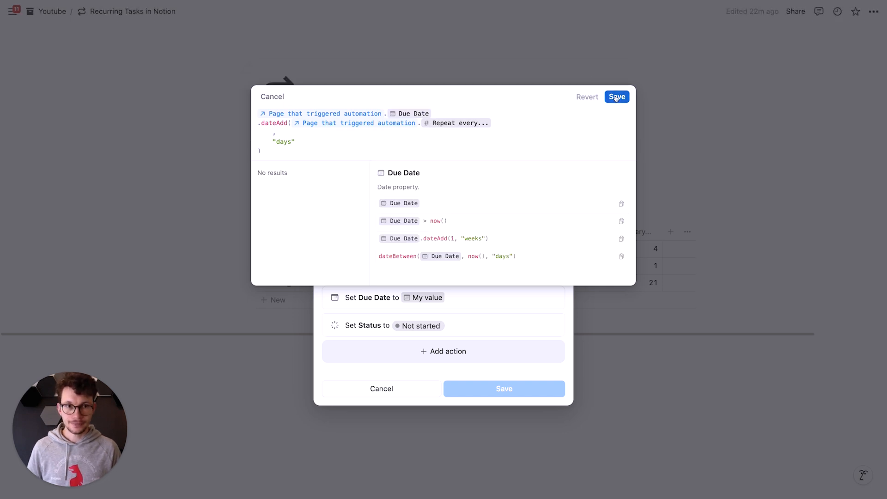
{"action": "left_click", "coordinate": [617, 76]}
{"action": "left_click", "coordinate": [494, 388]}
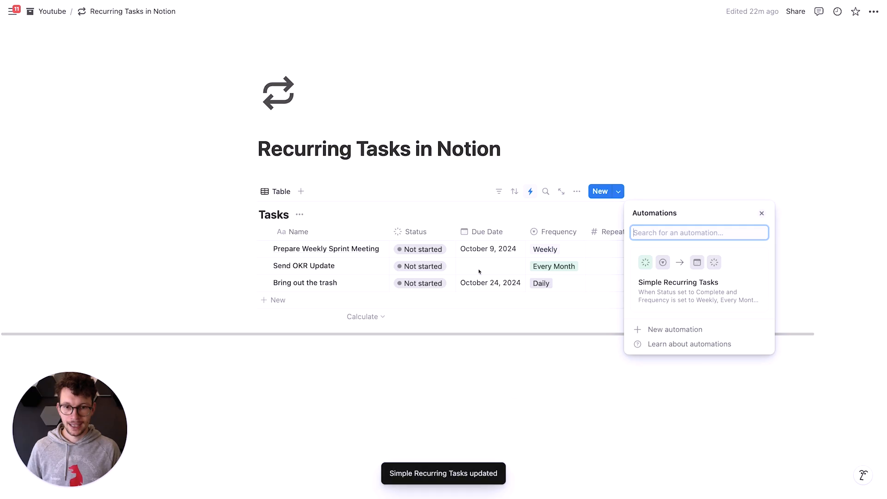
Set the Status of the Send OKR Update task to Done to test the automation on an empty Due Date.
{"action": "left_click", "coordinate": [467, 342]}
{"action": "left_click", "coordinate": [442, 264]}
{"action": "left_click", "coordinate": [425, 375]}
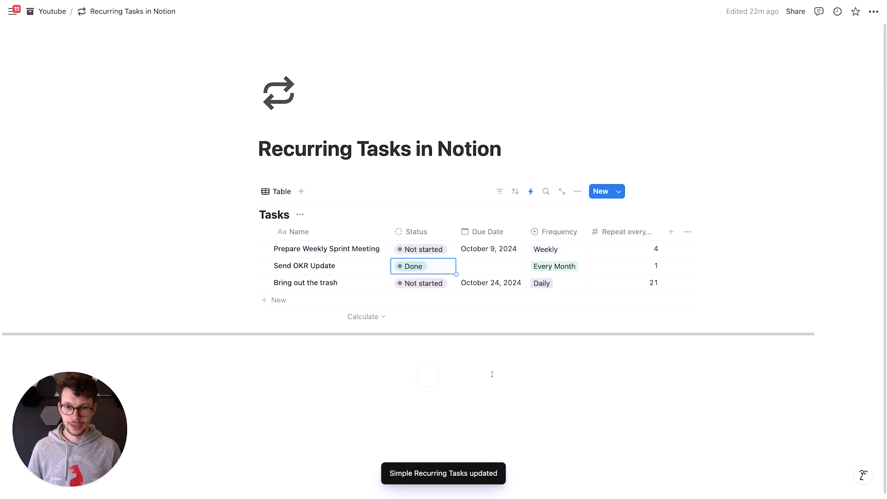
Check the state of the Simple Recurring Tasks automation in the database's list of automations.
{"action": "left_click", "coordinate": [541, 383]}
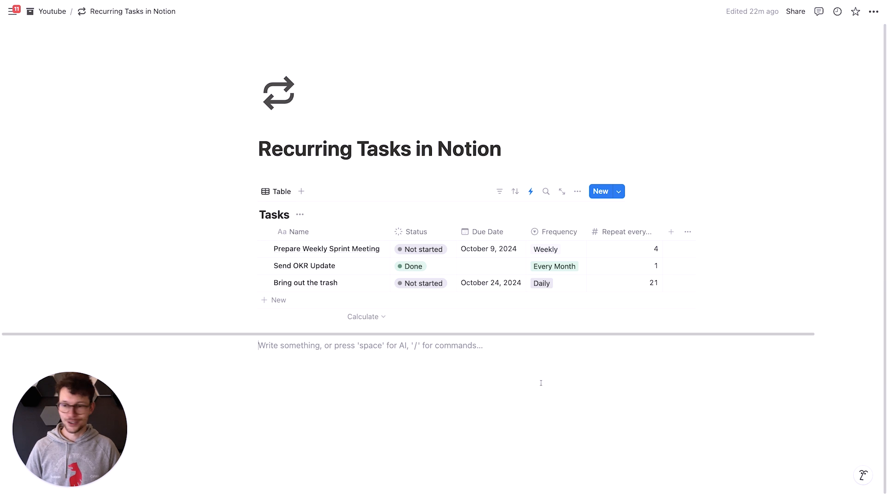
{"action": "left_click", "coordinate": [532, 192]}
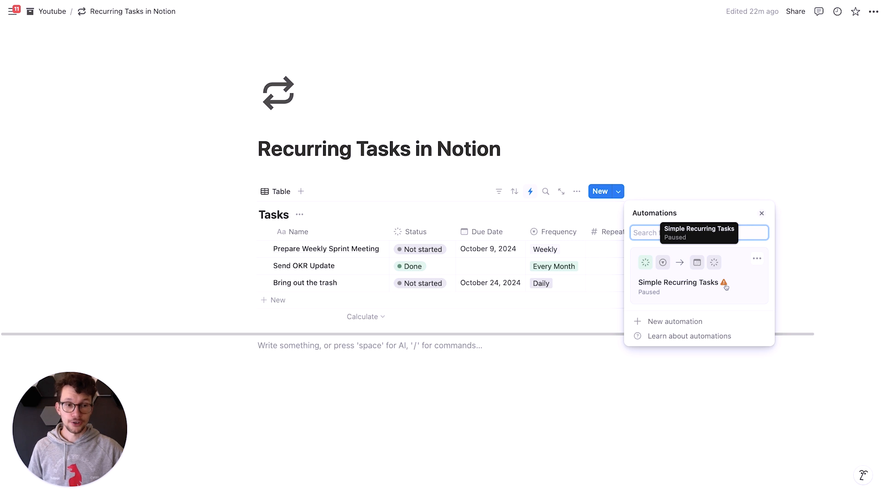
{"action": "left_click", "coordinate": [509, 343]}
Set the Status of the Prepare Weekly Sprint Meeting and Bring out the trash tasks to Done.
{"action": "left_click", "coordinate": [428, 250]}
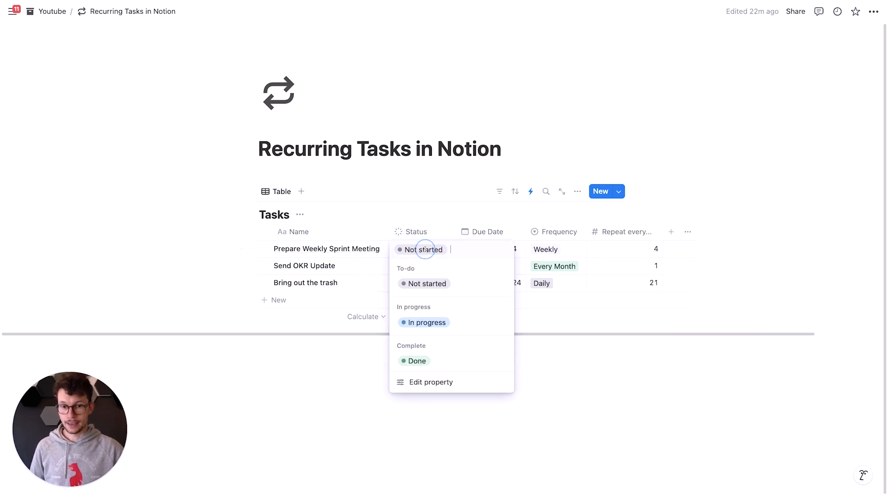
{"action": "left_click", "coordinate": [416, 360]}
{"action": "left_click", "coordinate": [421, 287]}
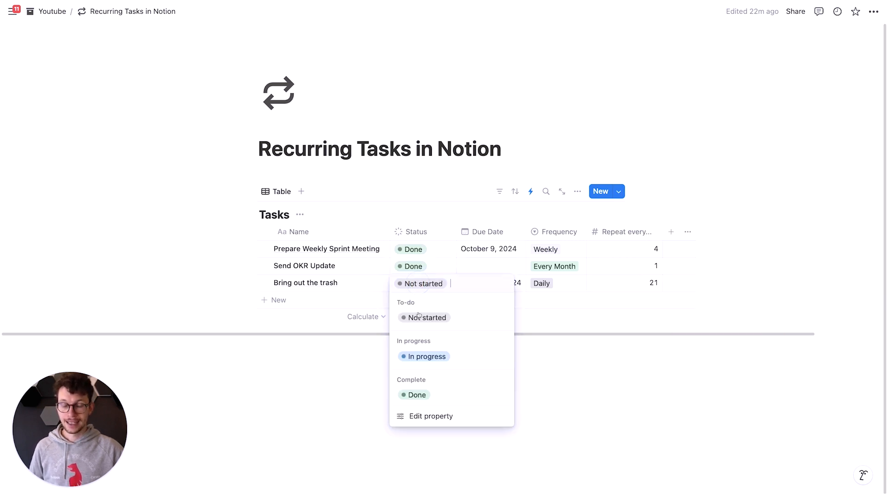
{"action": "left_click", "coordinate": [418, 391]}
{"action": "left_click", "coordinate": [352, 392]}
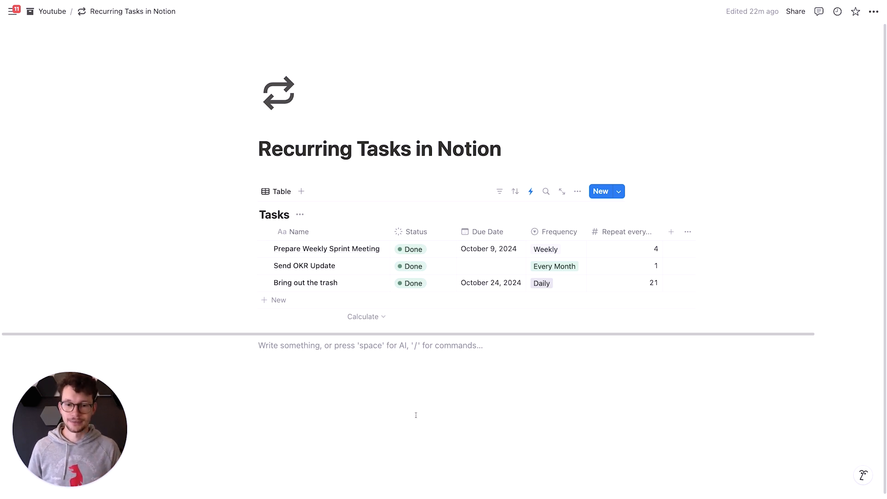
In the Simple Recurring Tasks automation's Due Date formula, start an if() whose condition tests whether the triggering page's Due Date is empty.
{"action": "left_click", "coordinate": [531, 192]}
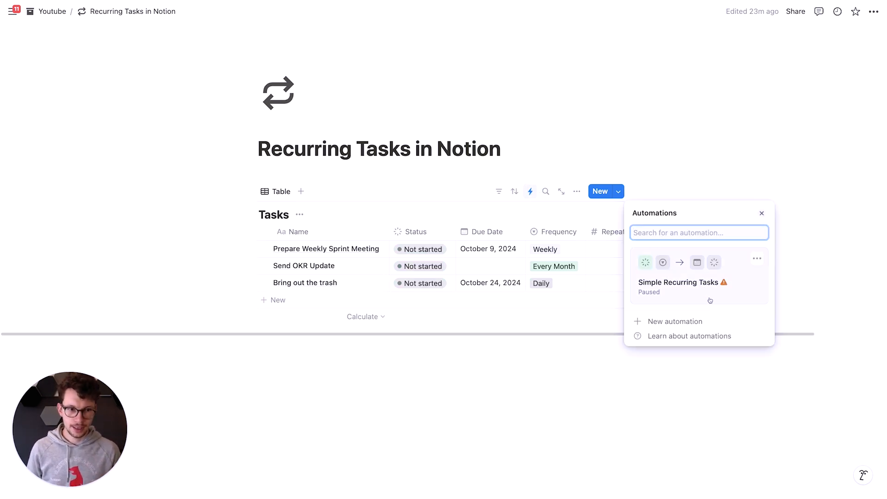
{"action": "left_click", "coordinate": [694, 292]}
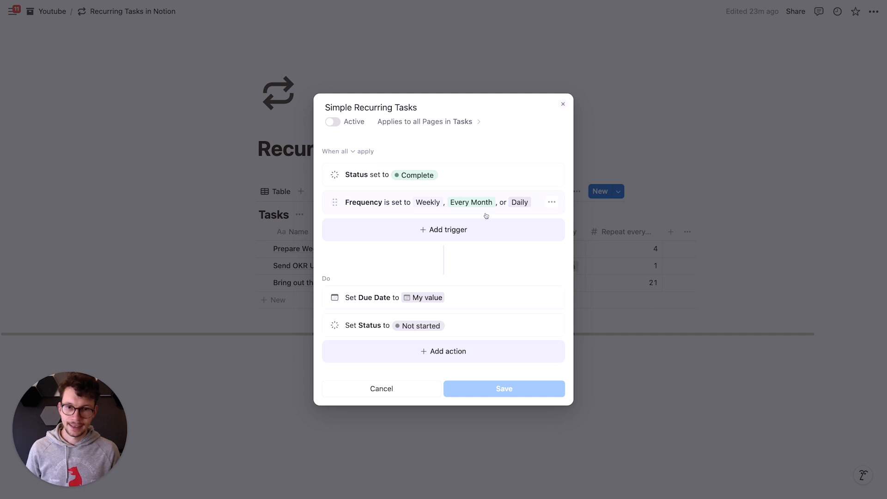
{"action": "left_click", "coordinate": [439, 297]}
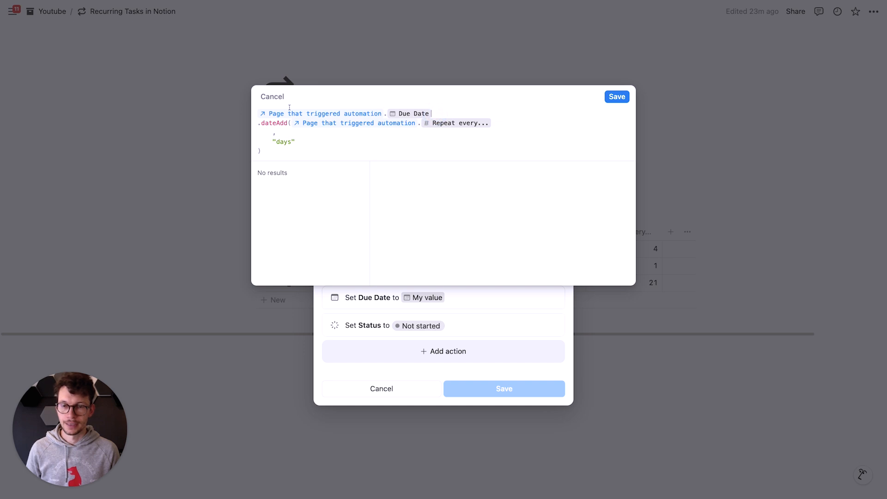
{"action": "left_click", "coordinate": [254, 115]}
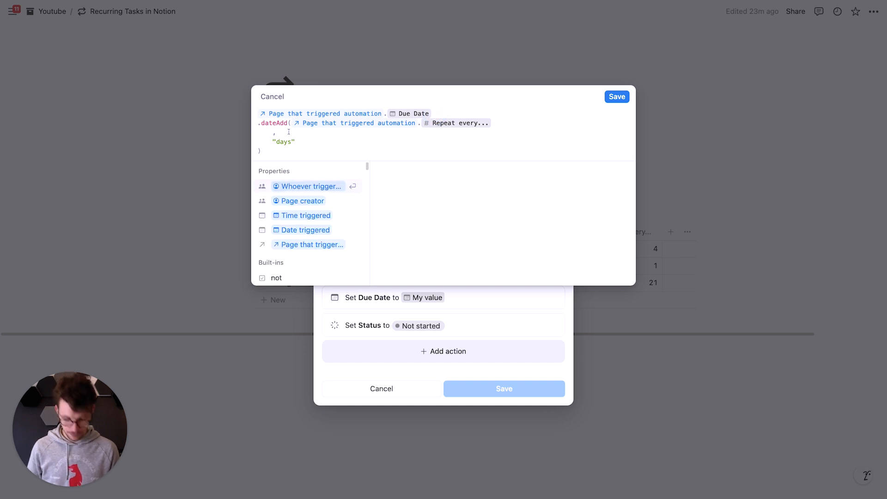
{"action": "type", "text": "if("}
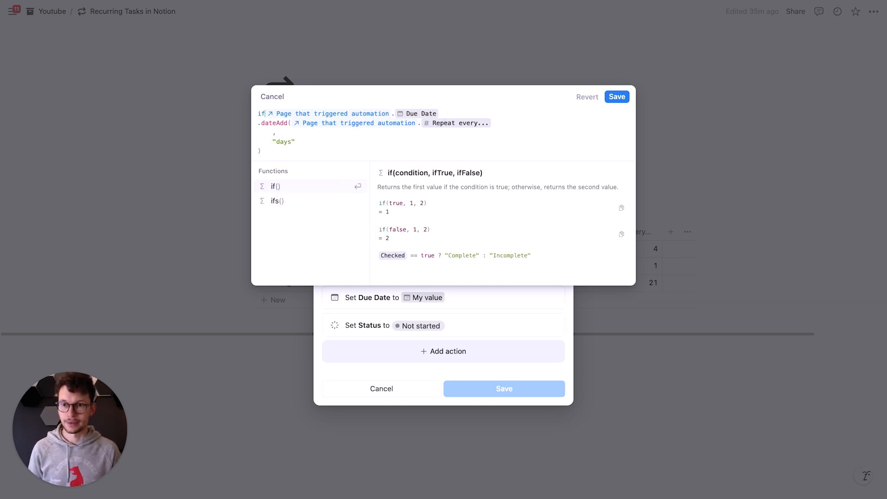
{"action": "key", "text": "shift+Return"}
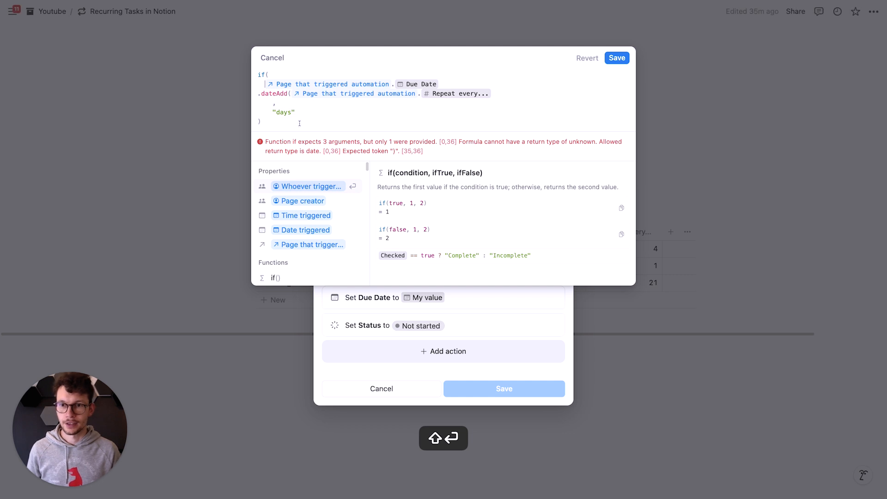
{"action": "type", "text": "empty("}
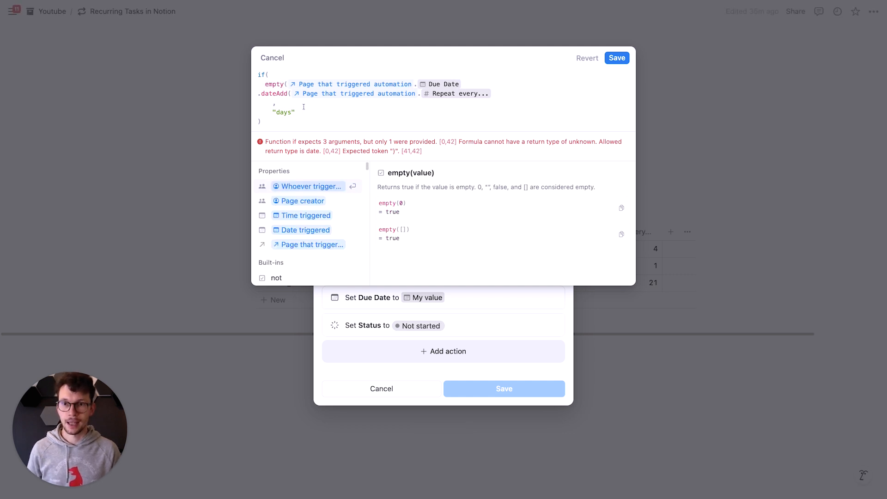
{"action": "left_click", "coordinate": [469, 85]}
{"action": "type", "text": ")"}
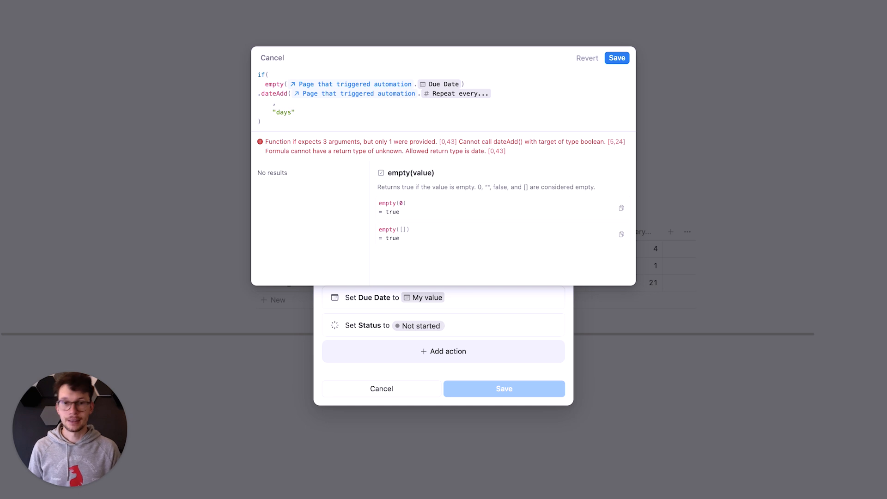
{"action": "type", "text": ","}
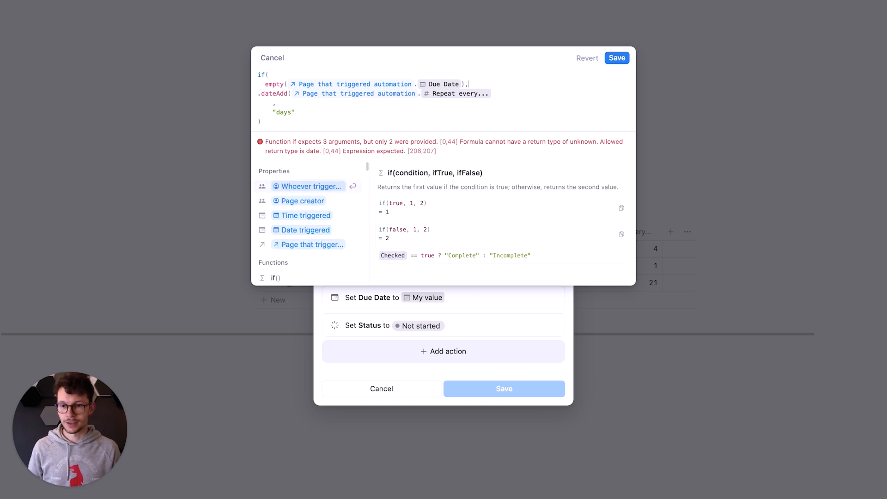
Have the if() return Date triggered when true and the triggering page's Due Date otherwise, and save the formula and the automation.
{"action": "left_click", "coordinate": [297, 230]}
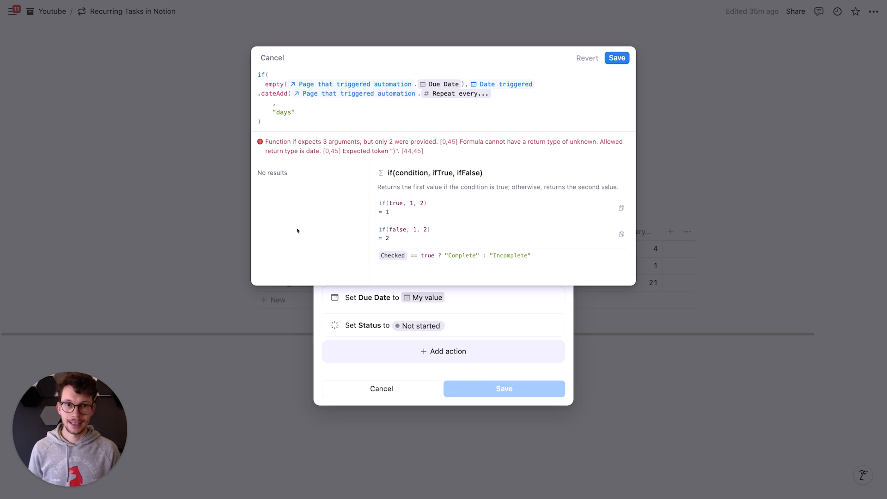
{"action": "type", "text": ","}
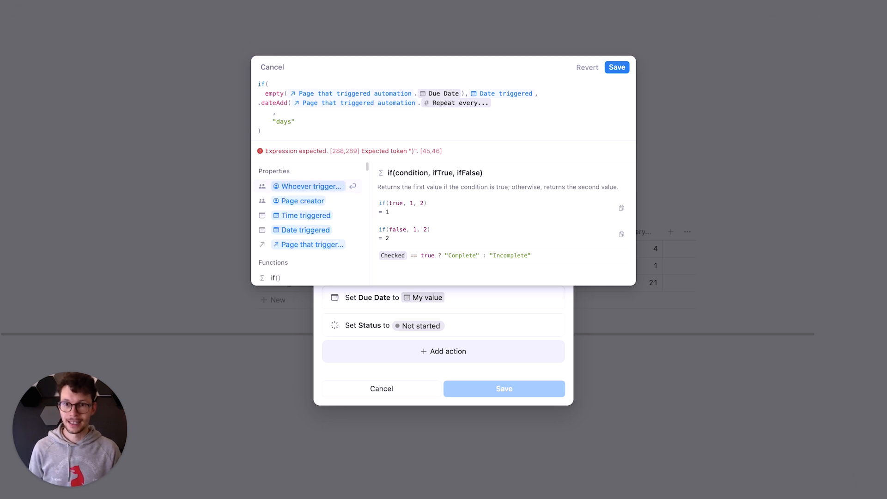
{"action": "left_click", "coordinate": [292, 245]}
{"action": "type", "text": "."}
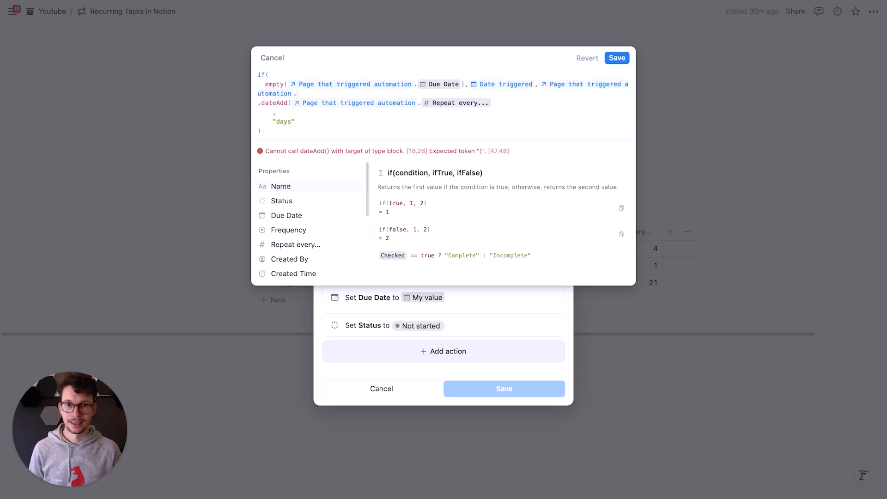
{"action": "left_click", "coordinate": [293, 214]}
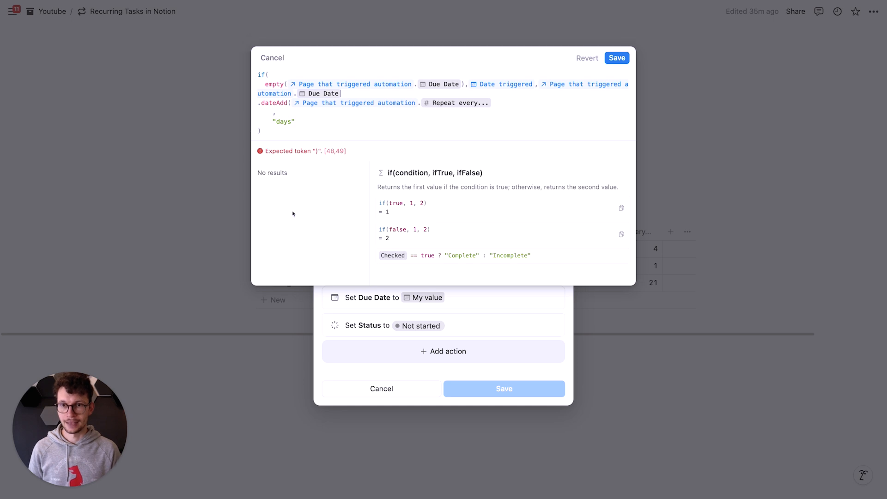
{"action": "type", "text": ")"}
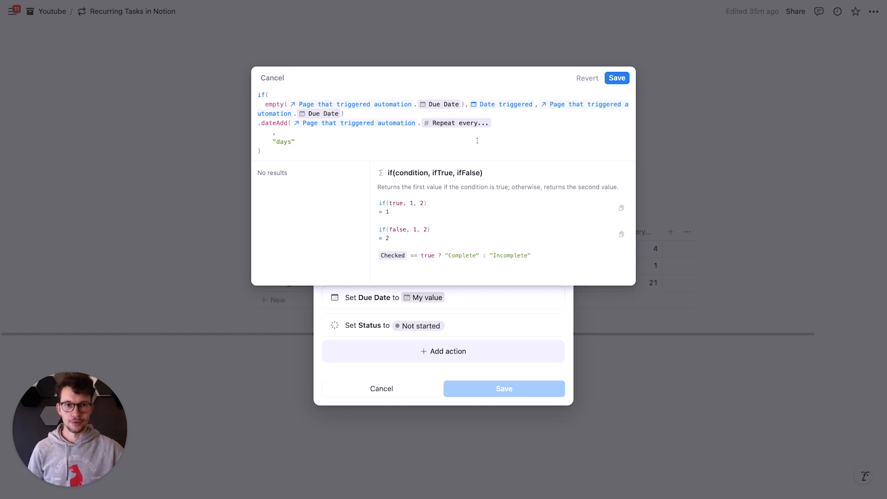
{"action": "left_click", "coordinate": [617, 78]}
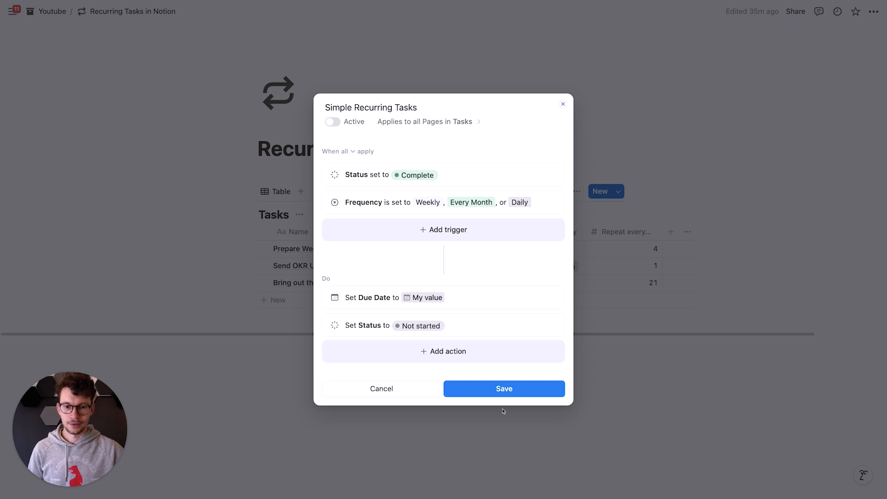
{"action": "left_click", "coordinate": [490, 387]}
{"action": "left_click", "coordinate": [378, 395]}
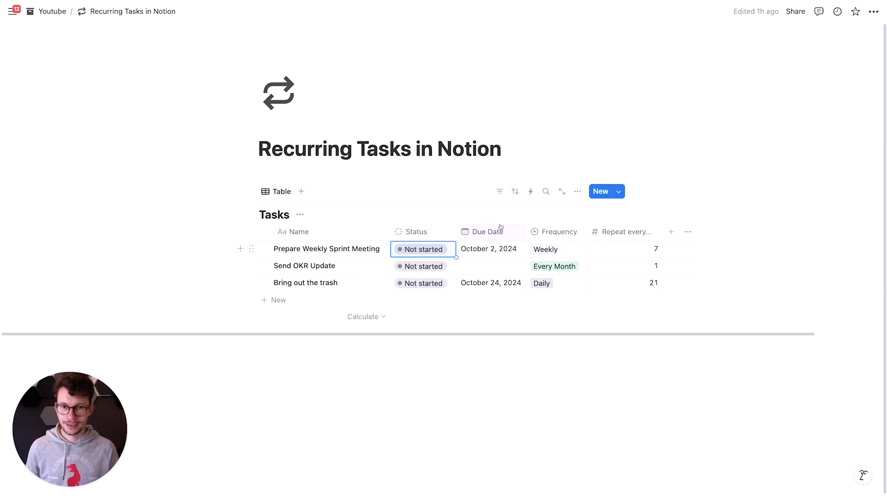
Start a new automation for the Tasks database and name it Create Mirror of Task.
{"action": "left_click", "coordinate": [529, 192]}
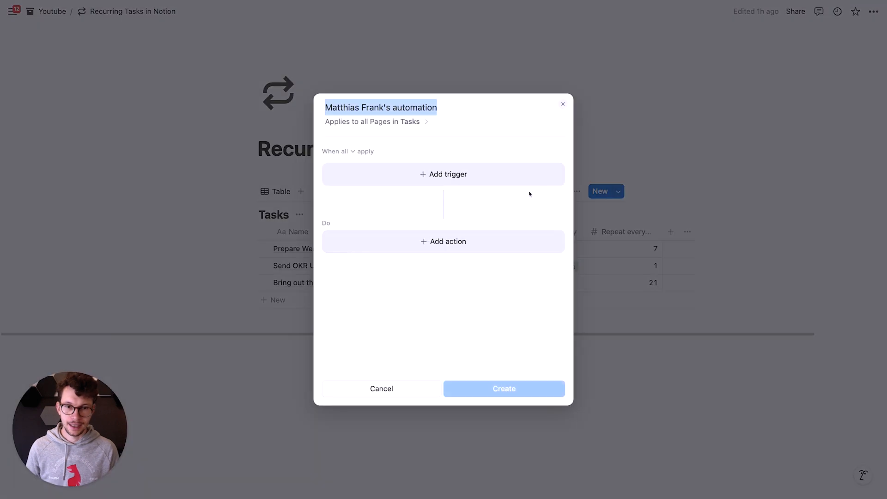
{"action": "type", "text": "Crea"}
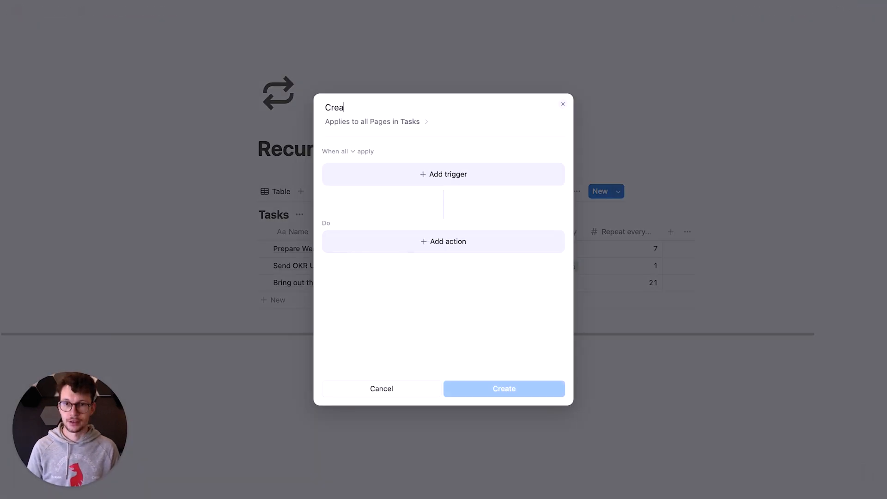
{"action": "type", "text": "te Mirrow of"}
{"action": "key", "text": "BackSpace"}
{"action": "key", "text": "BackSpace"}
{"action": "key", "text": "BackSpace"}
{"action": "type", "text": "r of Task"}
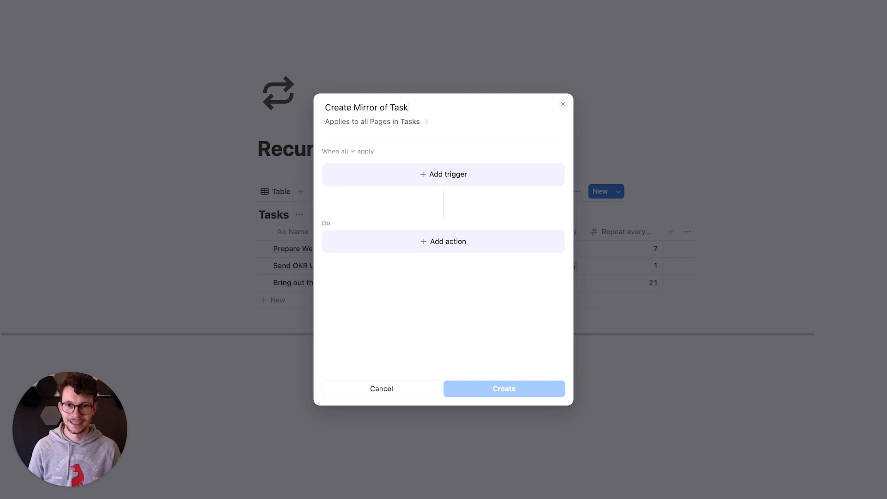
Add a trigger that fires when Status is set to Complete.
{"action": "left_click", "coordinate": [410, 174]}
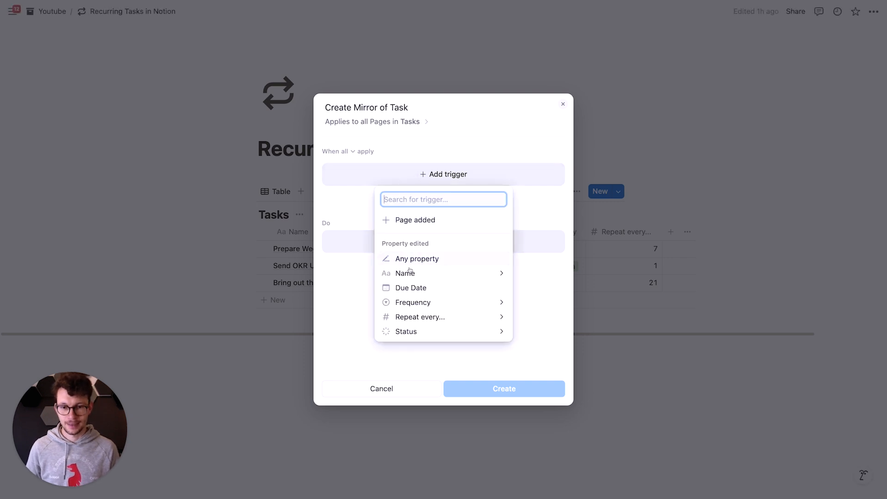
{"action": "left_click", "coordinate": [428, 332]}
{"action": "left_click", "coordinate": [385, 219]}
{"action": "left_click", "coordinate": [385, 299]}
{"action": "left_click", "coordinate": [494, 198]}
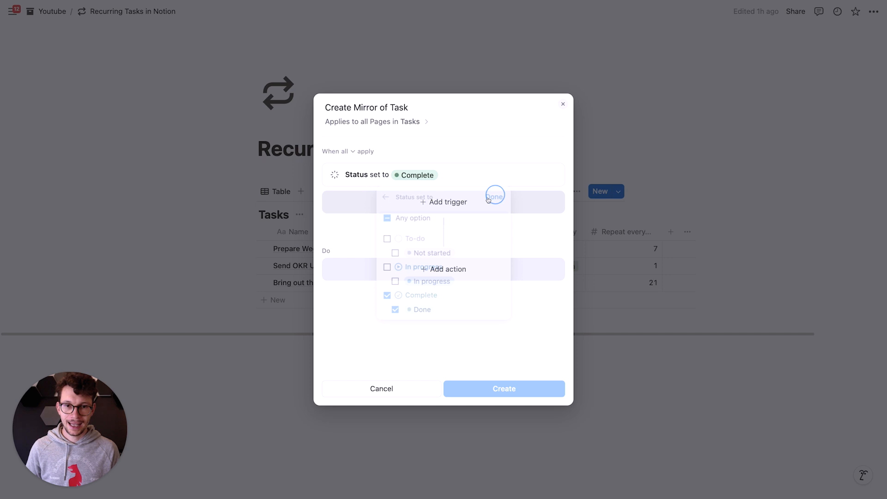
Add a second trigger for Frequency set to any option: Weekly, Every Month or Daily.
{"action": "left_click", "coordinate": [434, 201]}
{"action": "left_click", "coordinate": [449, 329]}
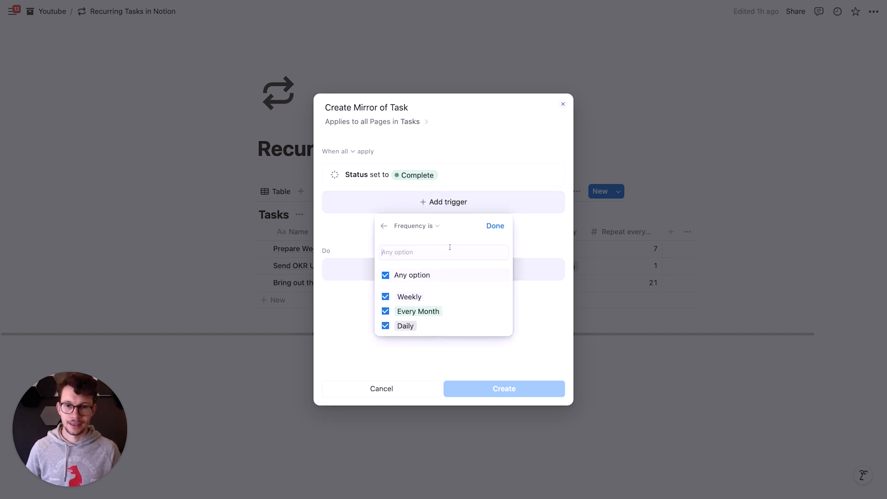
{"action": "left_click", "coordinate": [495, 224]}
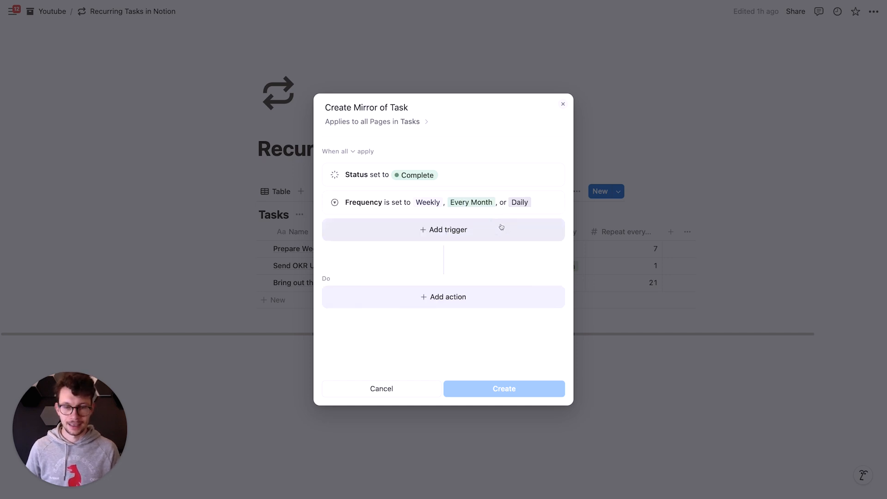
Add an action that adds a page to the Tasks database of Recurring Tasks in Notion.
{"action": "left_click", "coordinate": [424, 298]}
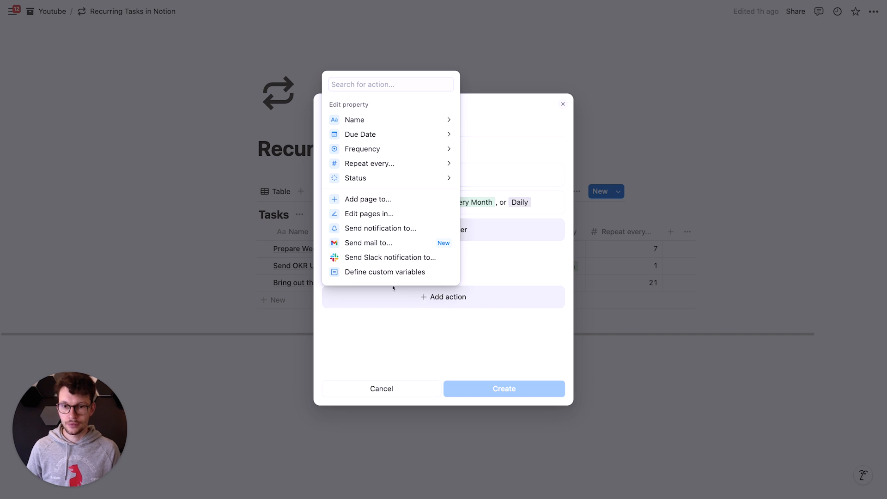
{"action": "left_click", "coordinate": [382, 201]}
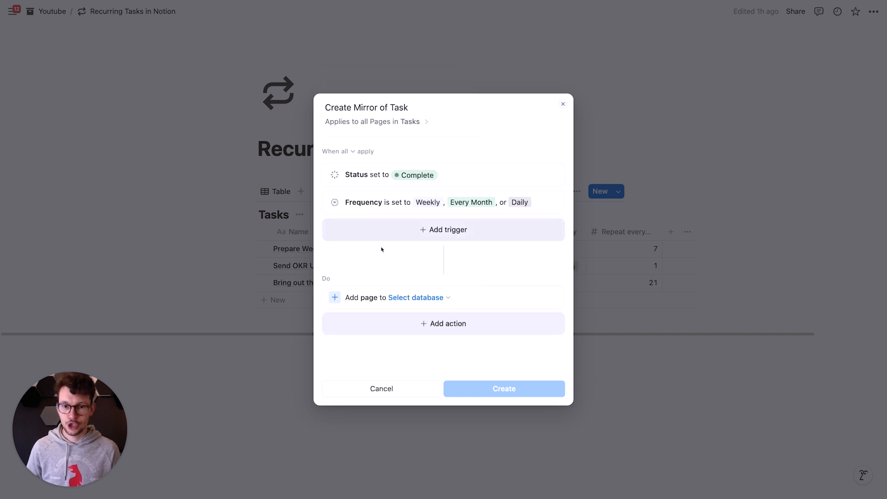
{"action": "left_click", "coordinate": [401, 298]}
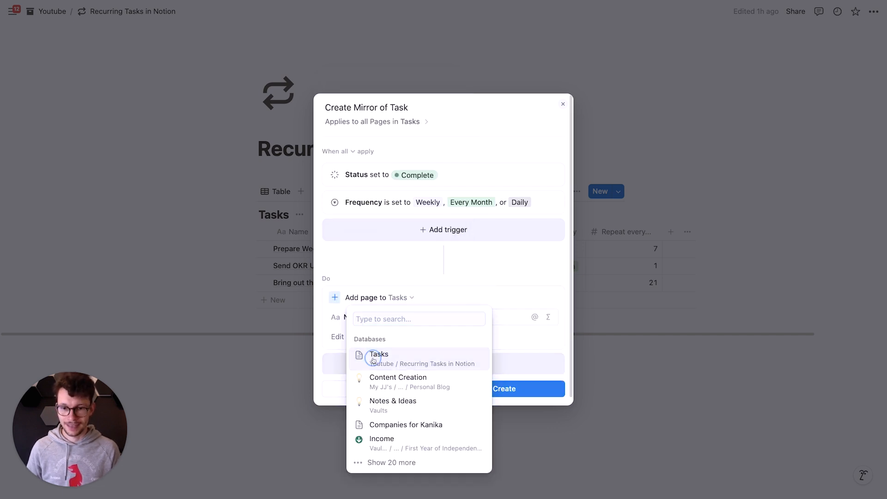
{"action": "left_click", "coordinate": [365, 356]}
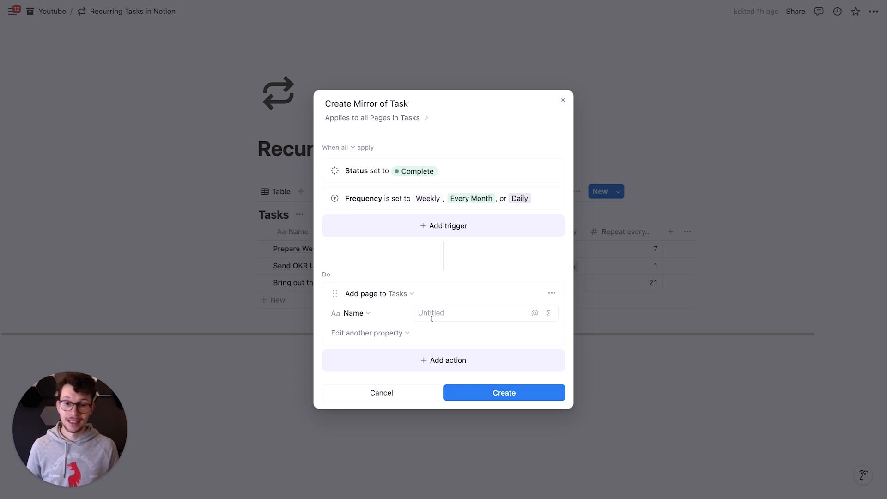
Set the new page's Name with a formula that returns the Name of the page that triggered the automation.
{"action": "left_click", "coordinate": [444, 311]}
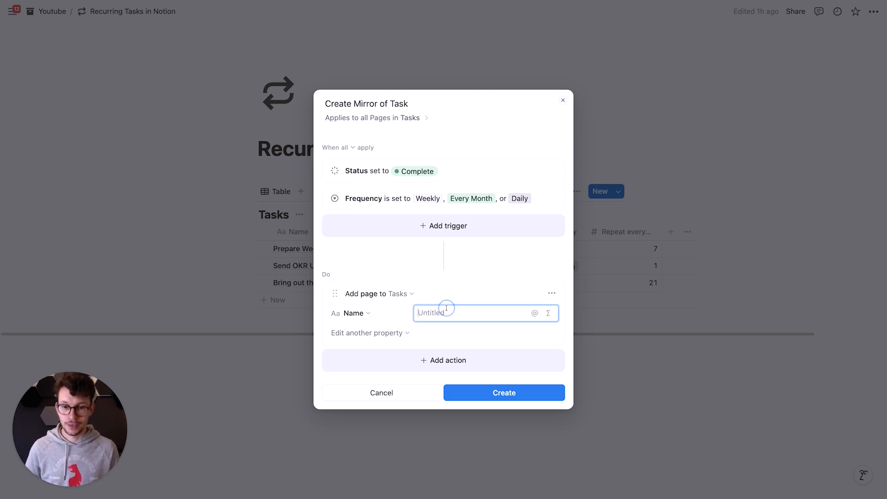
{"action": "left_click", "coordinate": [549, 314]}
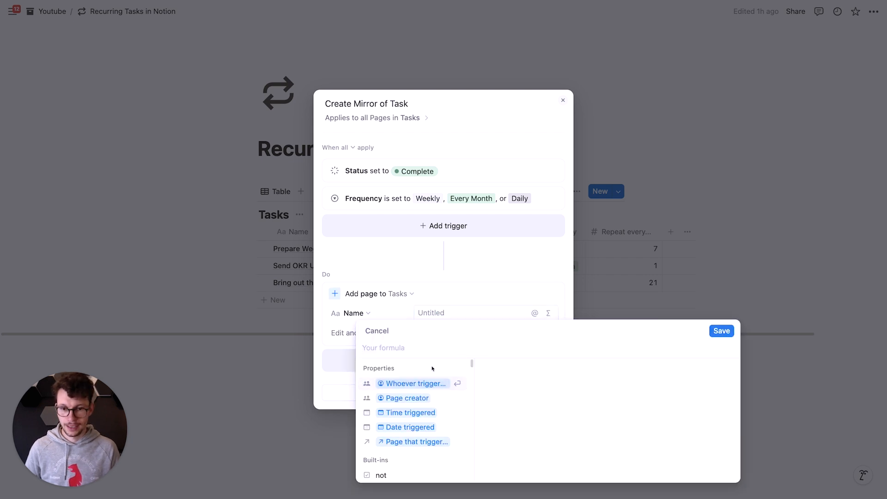
{"action": "left_click", "coordinate": [391, 441]}
{"action": "type", "text": "."}
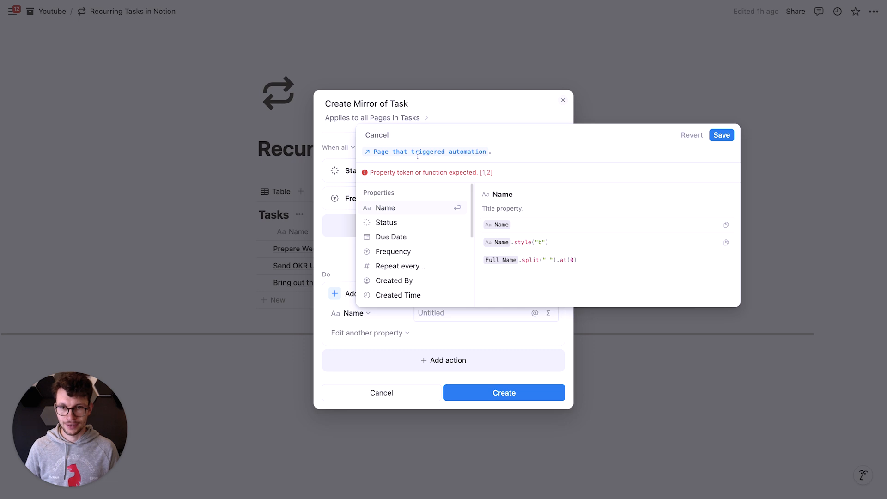
{"action": "left_click", "coordinate": [388, 208]}
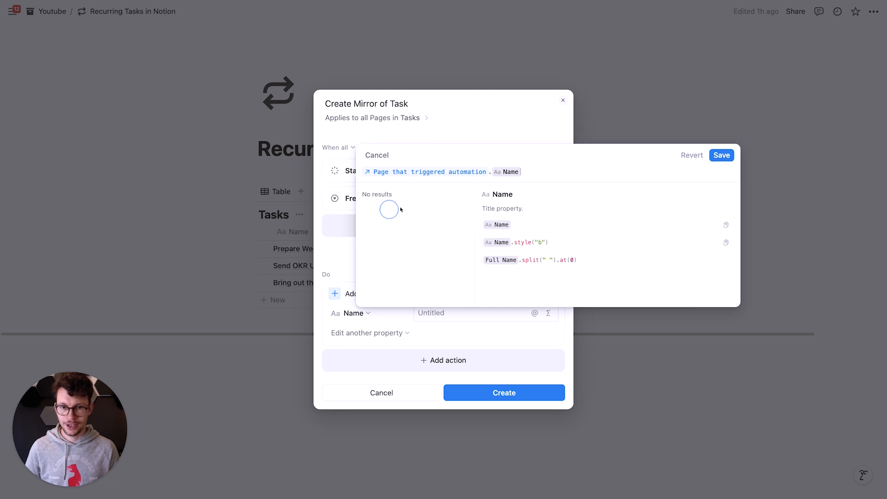
{"action": "left_click", "coordinate": [722, 153]}
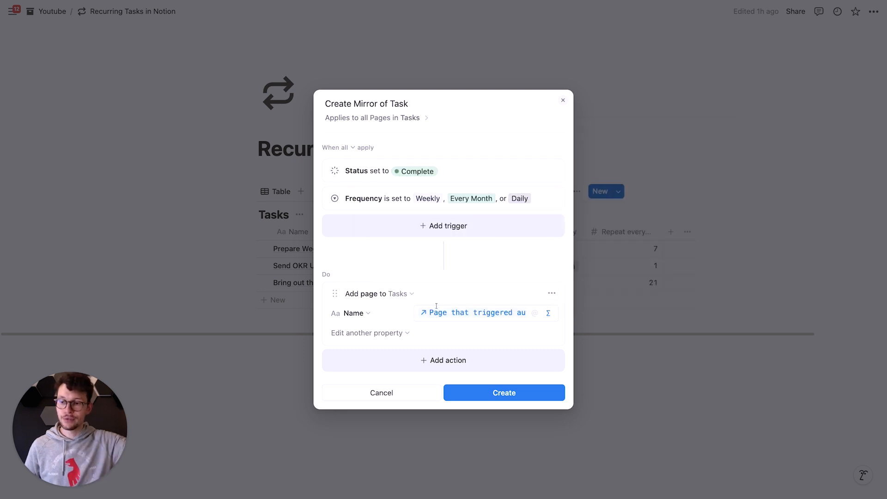
Add the Due Date property and start its custom formula with the triggering page's Due Date followed by the dateAdd function.
{"action": "left_click", "coordinate": [400, 335]}
{"action": "left_click", "coordinate": [372, 374]}
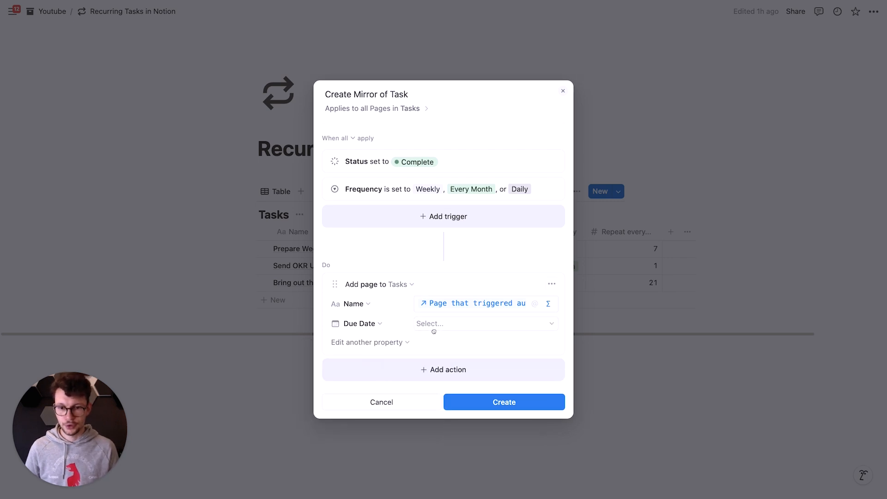
{"action": "left_click", "coordinate": [440, 325]}
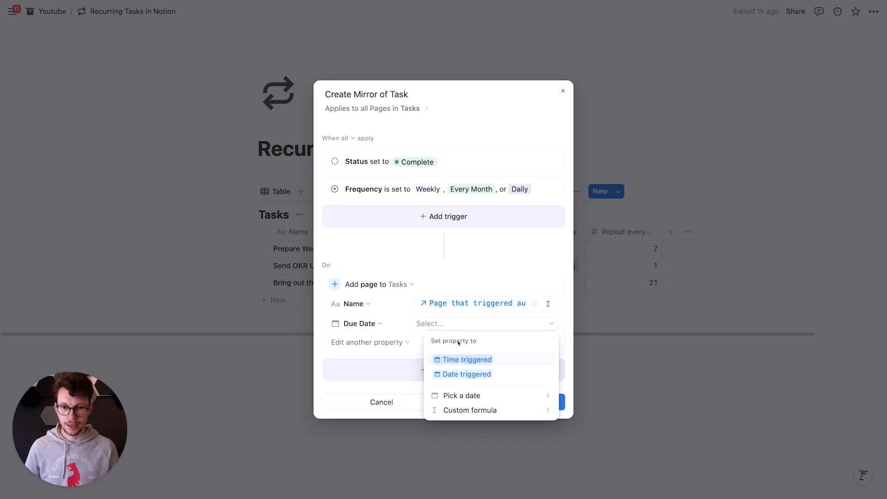
{"action": "left_click", "coordinate": [464, 411]}
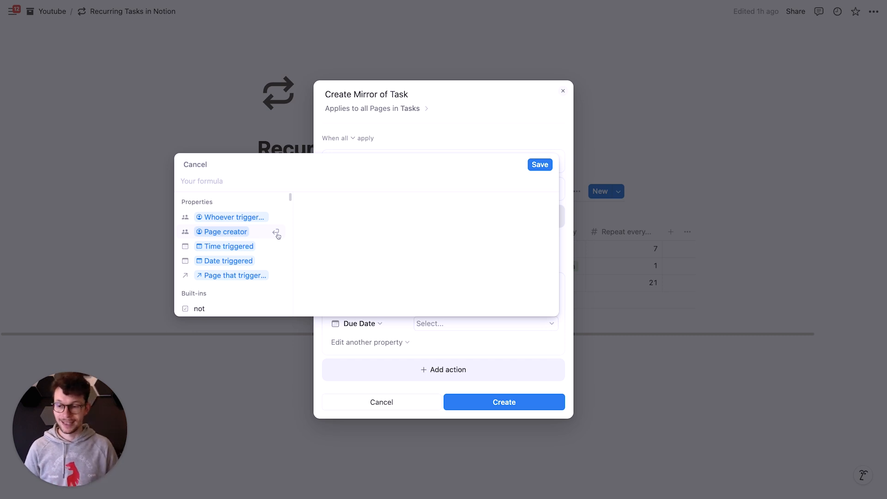
{"action": "left_click", "coordinate": [235, 275]}
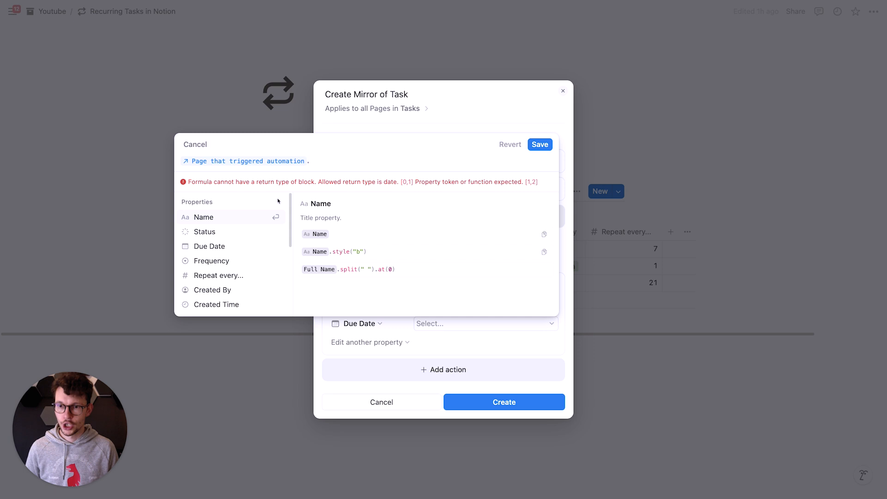
{"action": "left_click", "coordinate": [240, 246]}
{"action": "type", "text": ".date"}
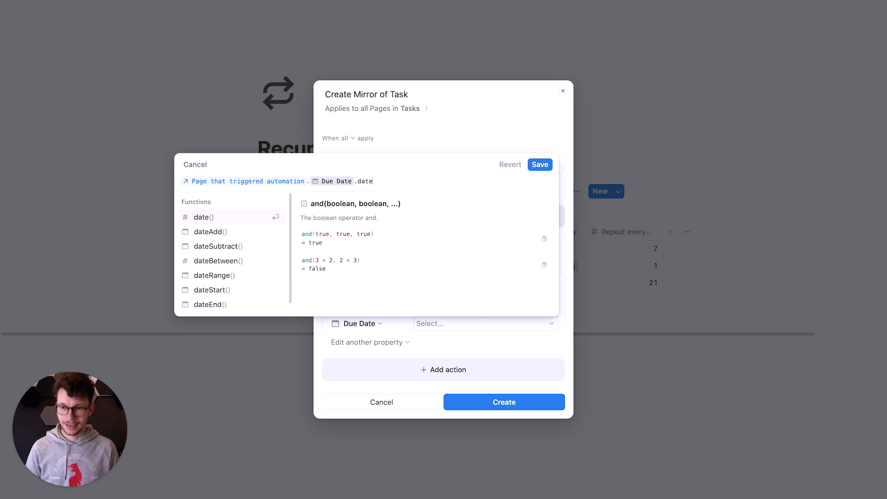
{"action": "left_click", "coordinate": [233, 230]}
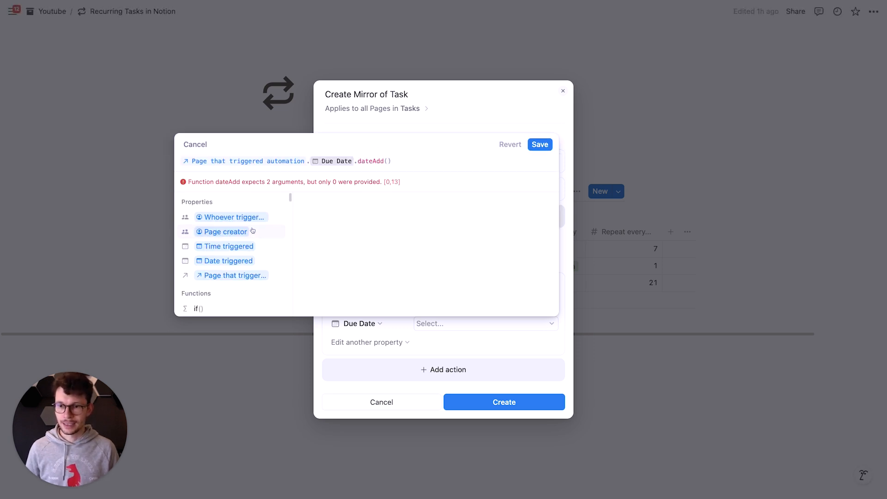
Complete dateAdd with the triggering page's "Repeat every..." value and the unit "days", and save the Due Date formula.
{"action": "left_click", "coordinate": [233, 275]}
{"action": "type", "text": "."}
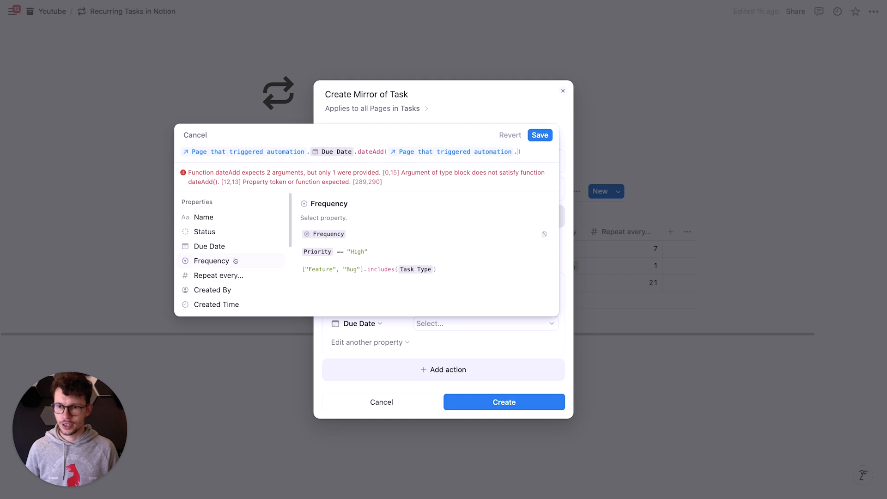
{"action": "left_click", "coordinate": [227, 275]}
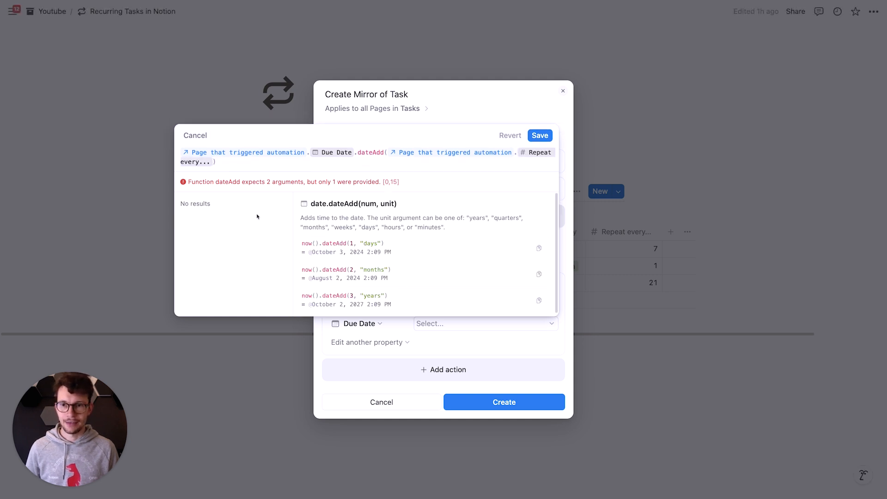
{"action": "type", "text": ","}
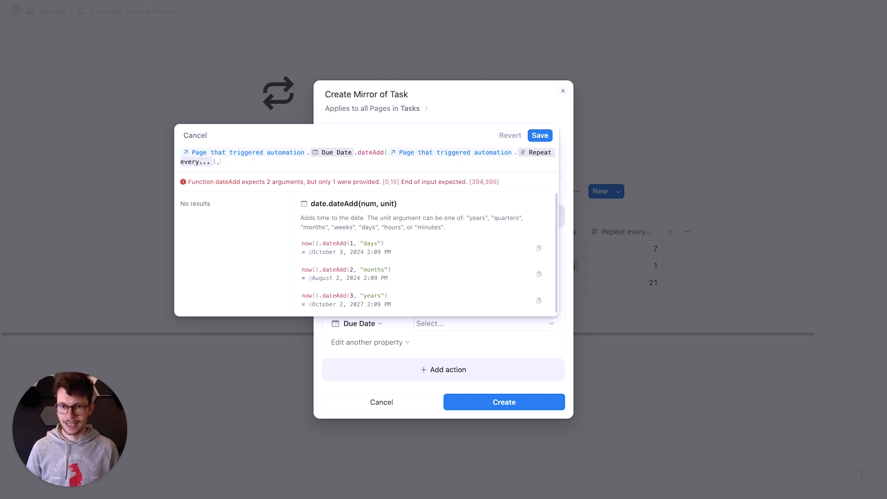
{"action": "key", "text": "BackSpace"}
{"action": "key", "text": "Left"}
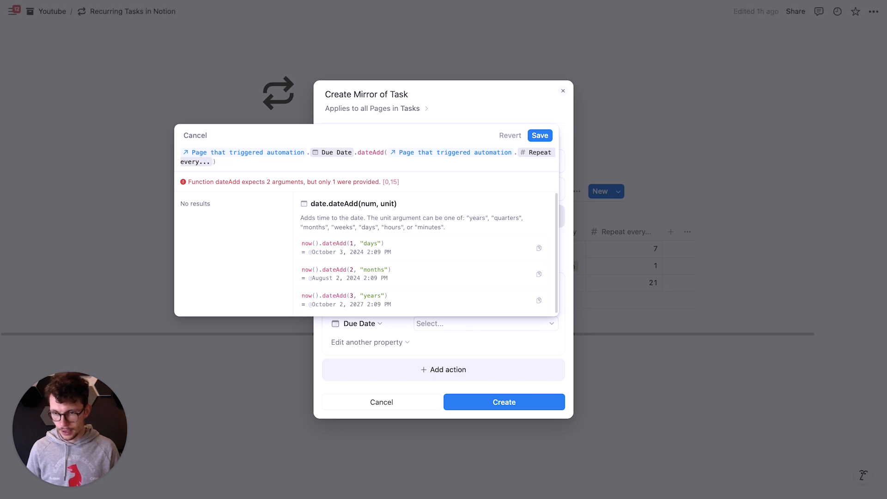
{"action": "type", "text": ",\"days\""}
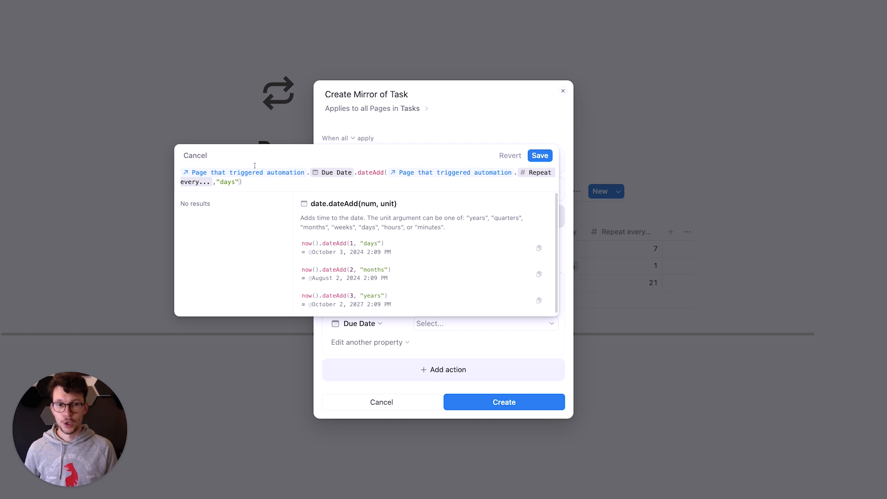
{"action": "left_click", "coordinate": [540, 156]}
Add the Frequency property and set it with a custom formula returning the triggering page's Frequency.
{"action": "left_click", "coordinate": [384, 344]}
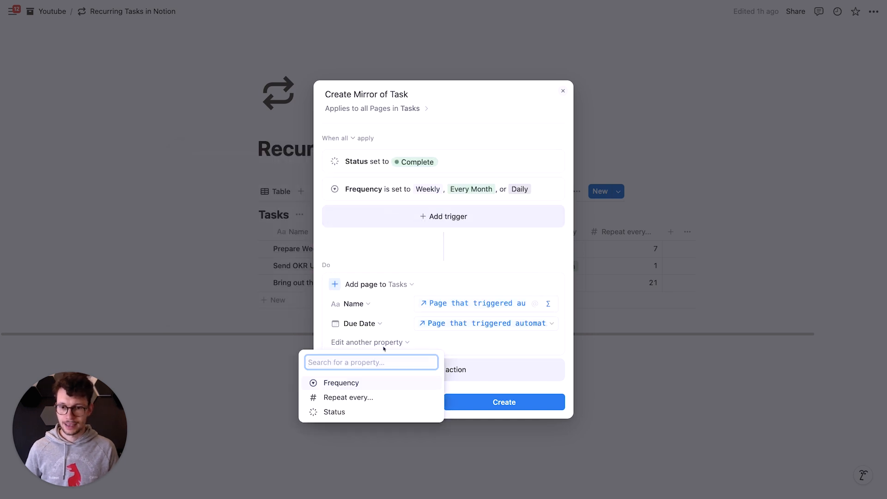
{"action": "left_click", "coordinate": [363, 383]}
{"action": "left_click", "coordinate": [451, 333]}
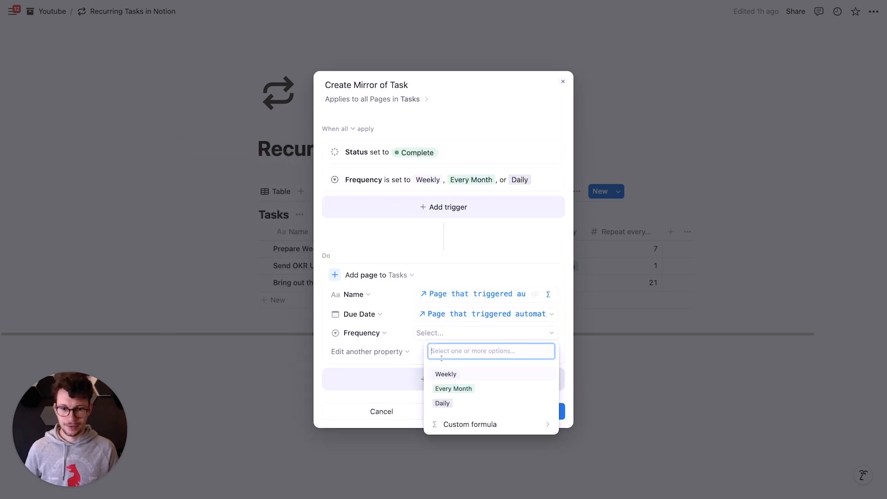
{"action": "left_click", "coordinate": [470, 424]}
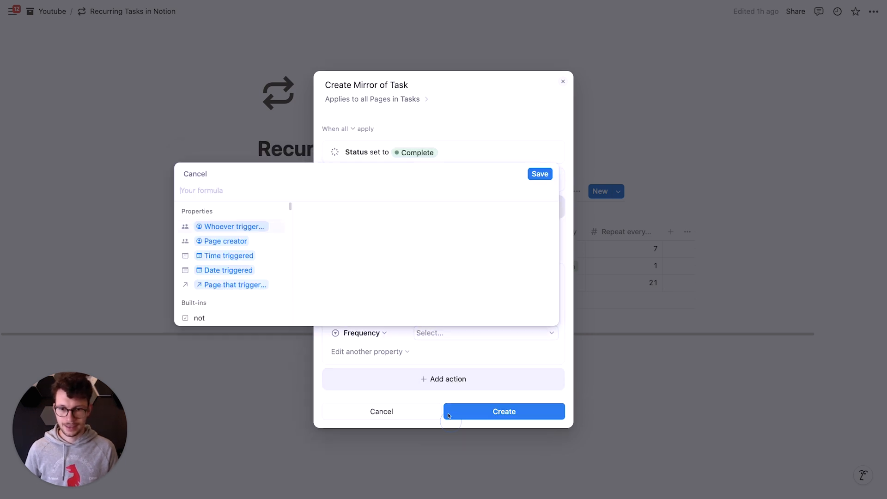
{"action": "left_click", "coordinate": [224, 286]}
{"action": "type", "text": ".Fre"}
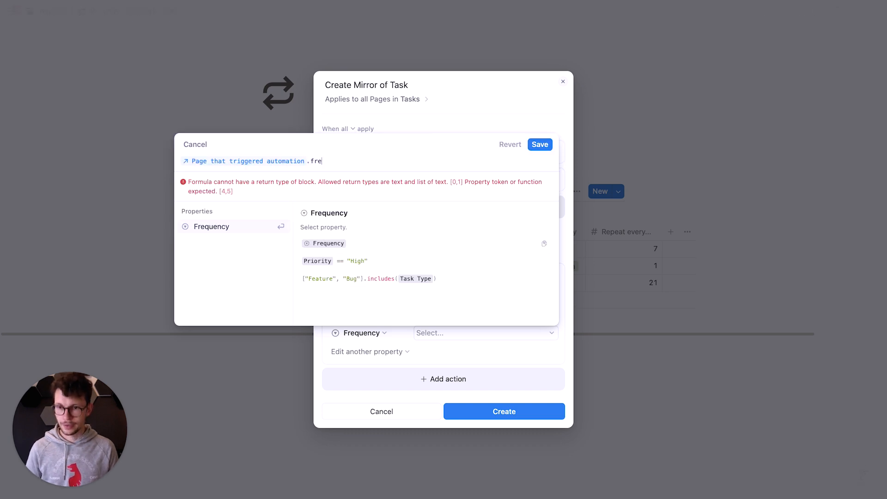
{"action": "key", "text": "Return"}
{"action": "key", "text": "Return"}
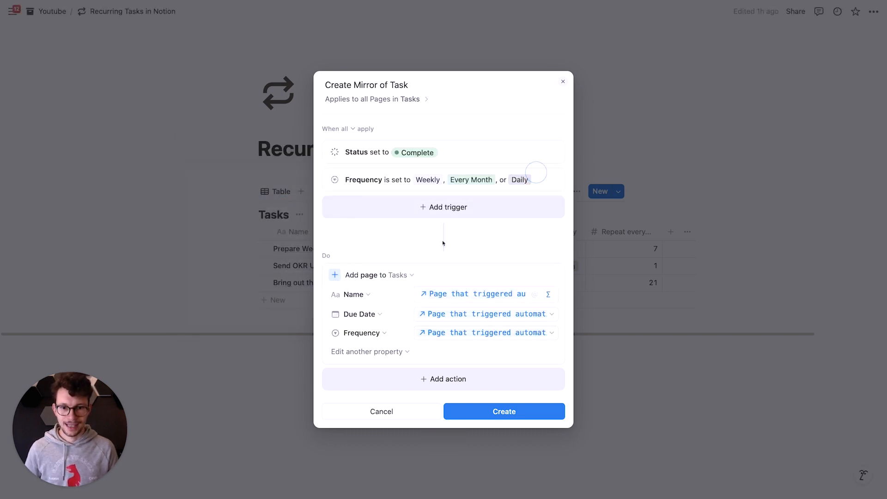
Add the "Repeat every..." property and set it with a formula returning the triggering page's "Repeat every..." value.
{"action": "left_click", "coordinate": [346, 354]}
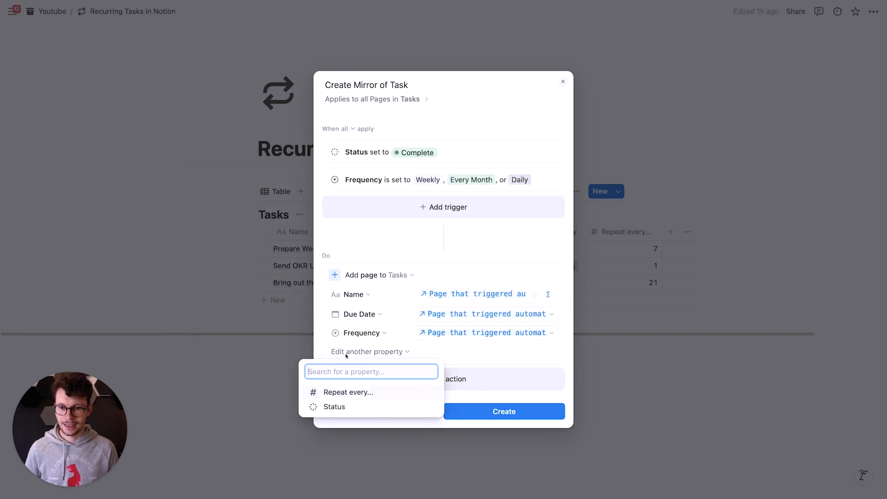
{"action": "left_click", "coordinate": [341, 392]}
{"action": "left_click", "coordinate": [550, 343]}
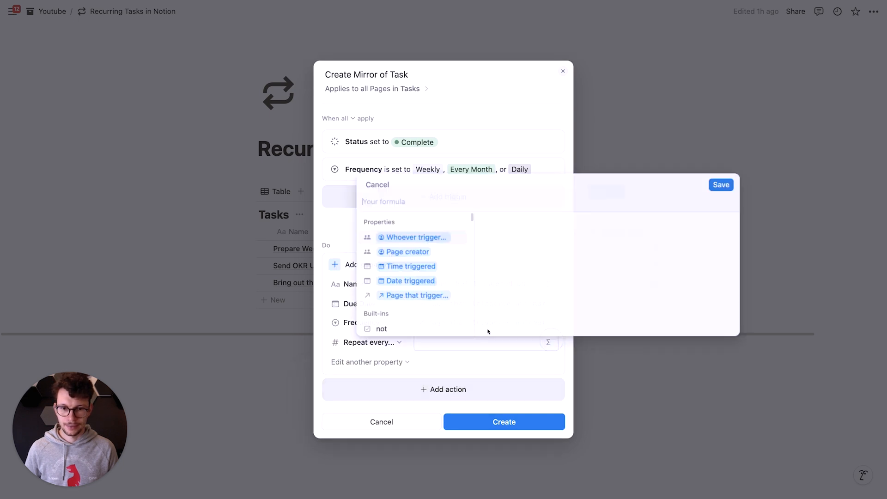
{"action": "left_click", "coordinate": [417, 294]}
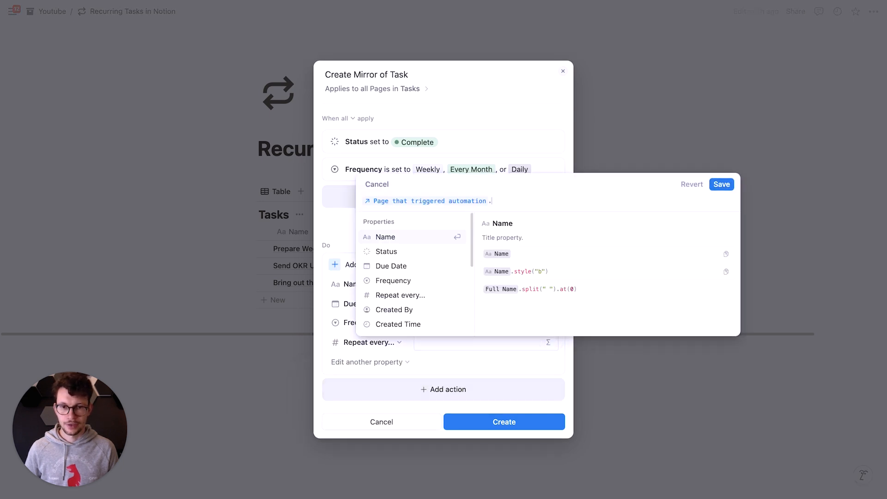
{"action": "left_click", "coordinate": [400, 295]}
{"action": "left_click", "coordinate": [712, 183]}
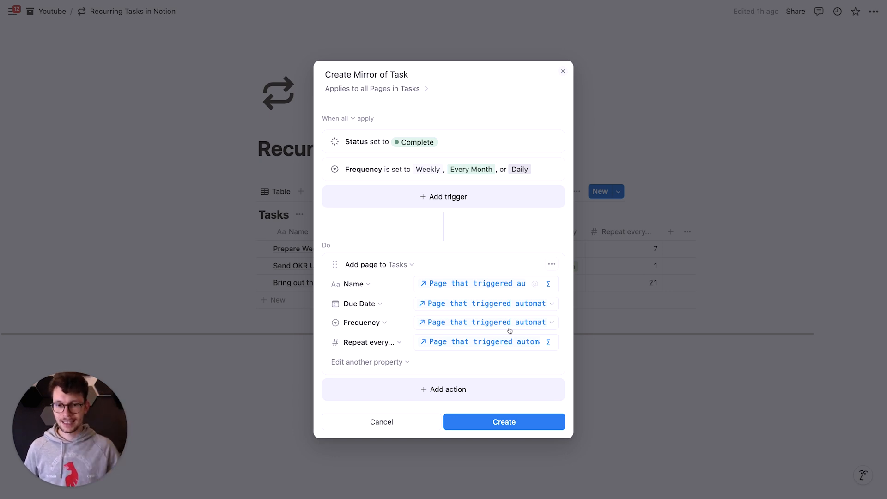
Create the automation and test it by setting the status of Prepare Weekly Sprint Meeting to Done.
{"action": "left_click", "coordinate": [503, 422]}
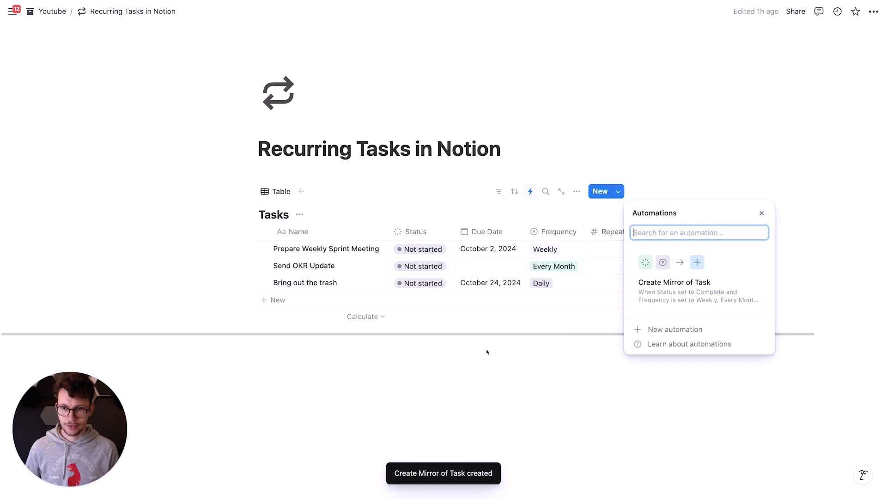
{"action": "left_click", "coordinate": [482, 380]}
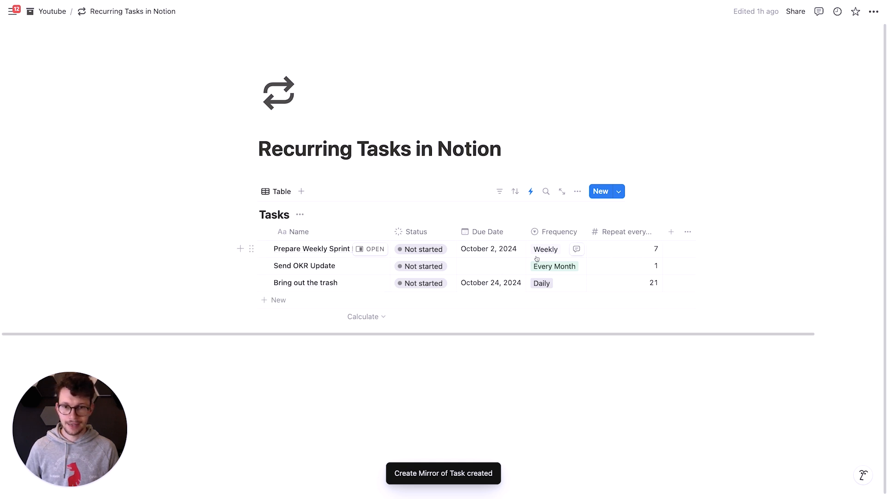
{"action": "left_click", "coordinate": [430, 252]}
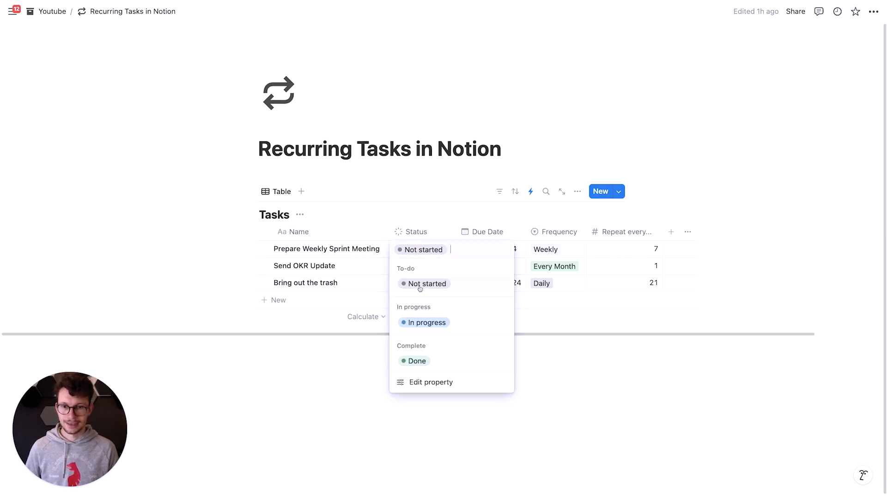
{"action": "left_click", "coordinate": [414, 361]}
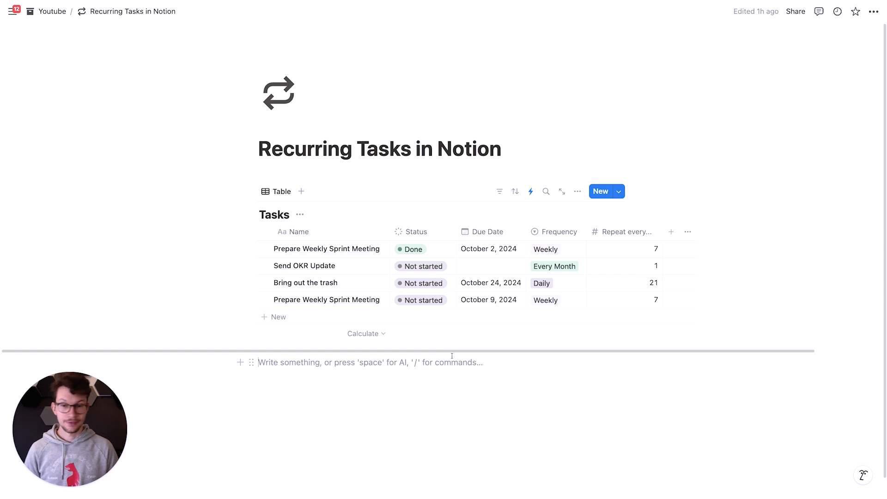
Rename the mirrored task due October 9, 2024 to Prepare Weekly Sprint and set its status to Done.
{"action": "left_click", "coordinate": [320, 297]}
{"action": "key", "text": "BackSpace"}
{"action": "key", "text": "BackSpace"}
{"action": "key", "text": "BackSpace"}
{"action": "key", "text": "BackSpace"}
{"action": "key", "text": "BackSpace"}
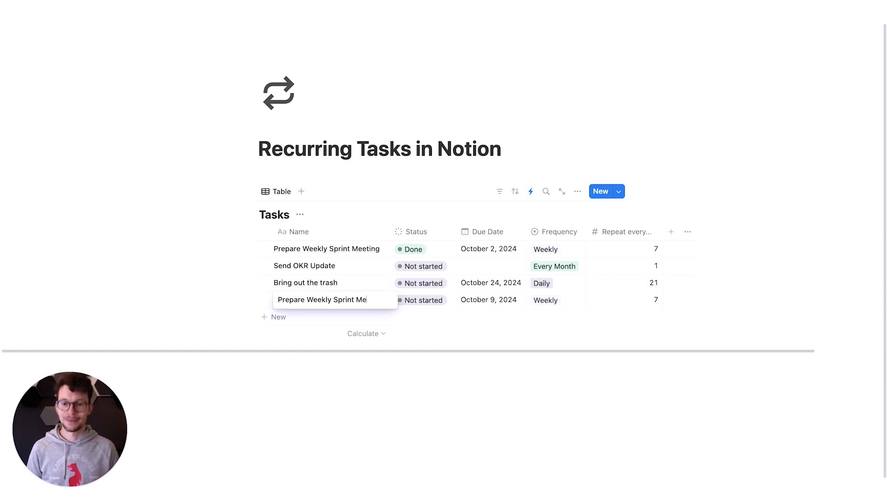
{"action": "key", "text": "Return"}
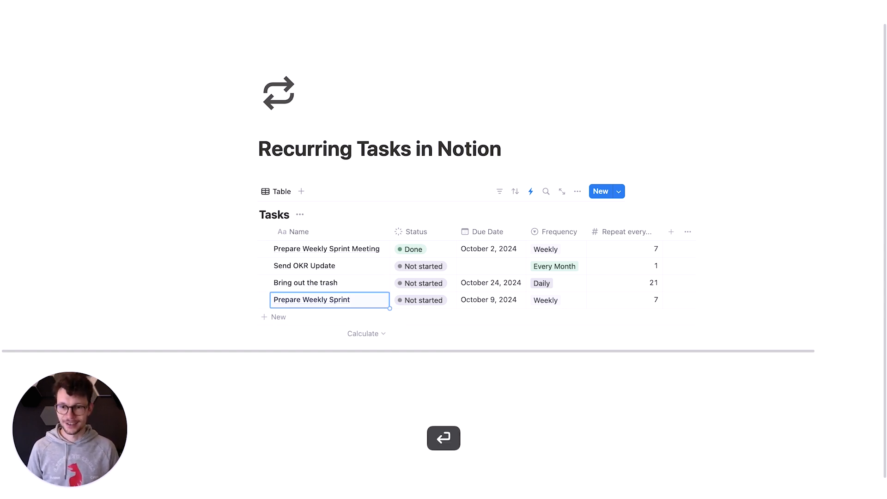
{"action": "left_click", "coordinate": [409, 301]}
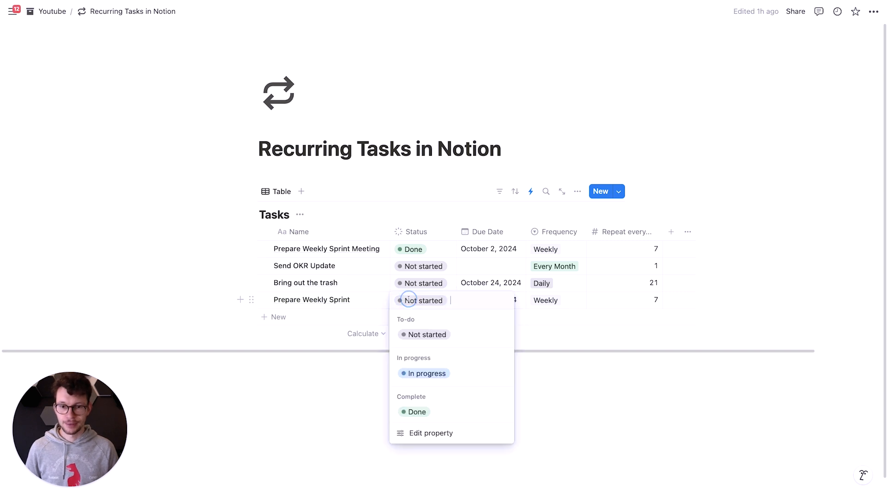
{"action": "left_click", "coordinate": [428, 411]}
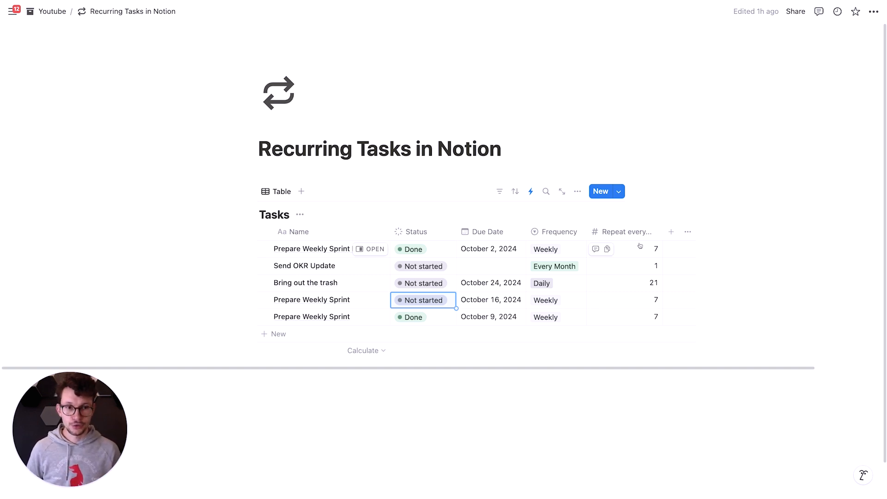
Create a new Tasks template titled Weekly Sprint Meeting and set its "Repeat every..." value to 7.
{"action": "left_click", "coordinate": [617, 196]}
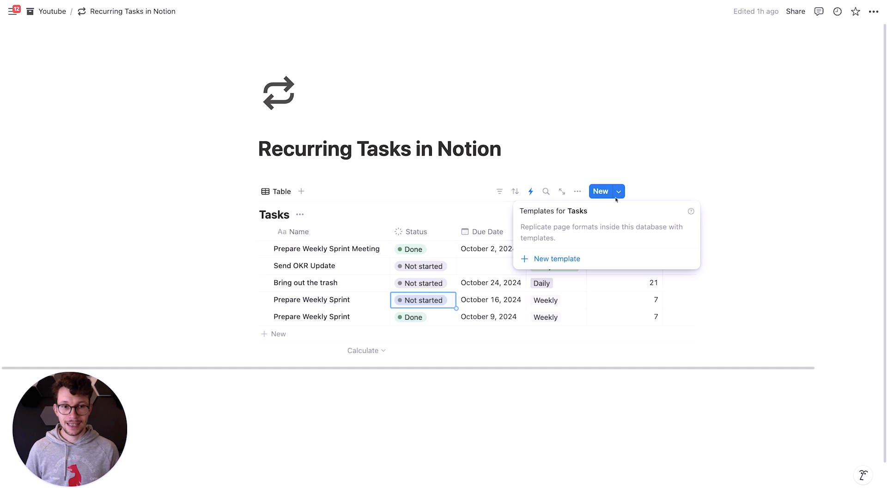
{"action": "left_click", "coordinate": [575, 259]}
{"action": "type", "text": "Weekly Sprint Meeti"}
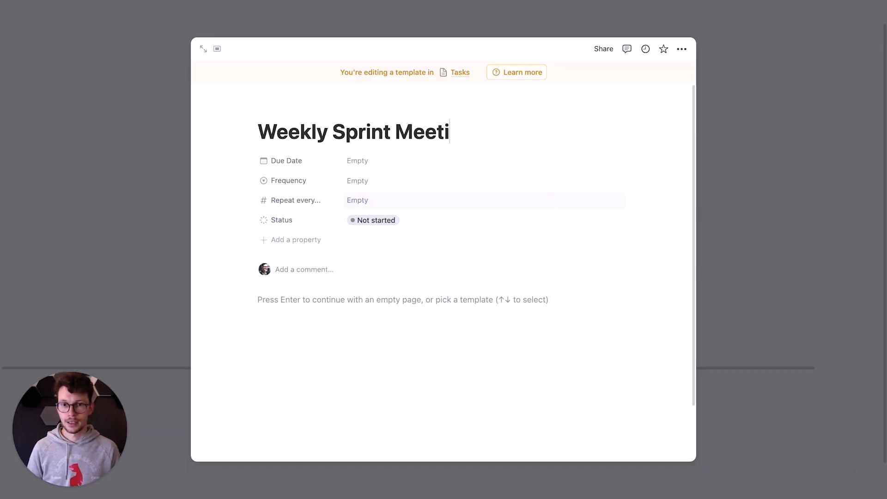
{"action": "type", "text": "ng"}
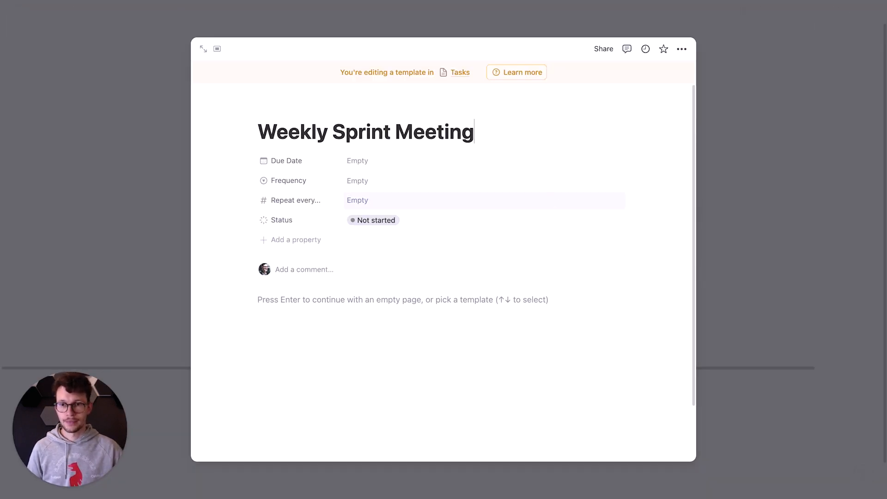
{"action": "left_click", "coordinate": [370, 204]}
{"action": "type", "text": "7"}
{"action": "key", "text": "Return"}
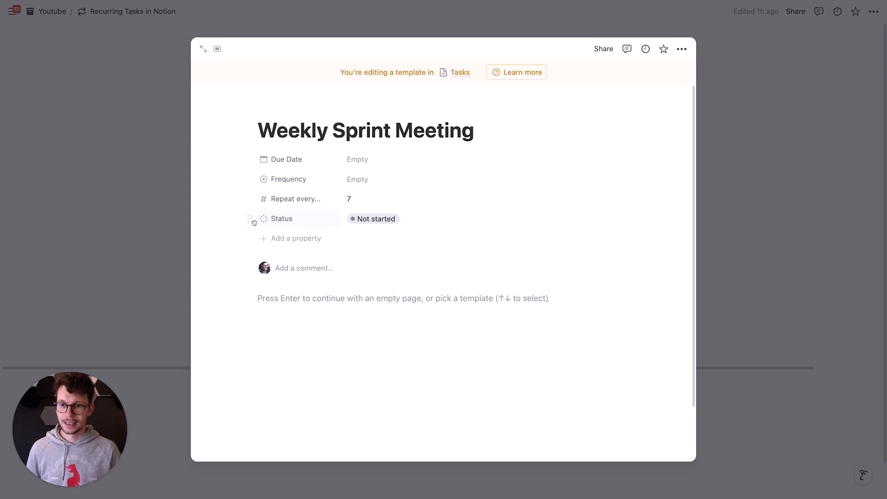
Add a Select property named Type to the Weekly Sprint Meeting template.
{"action": "left_click", "coordinate": [284, 238]}
{"action": "type", "text": "sel"}
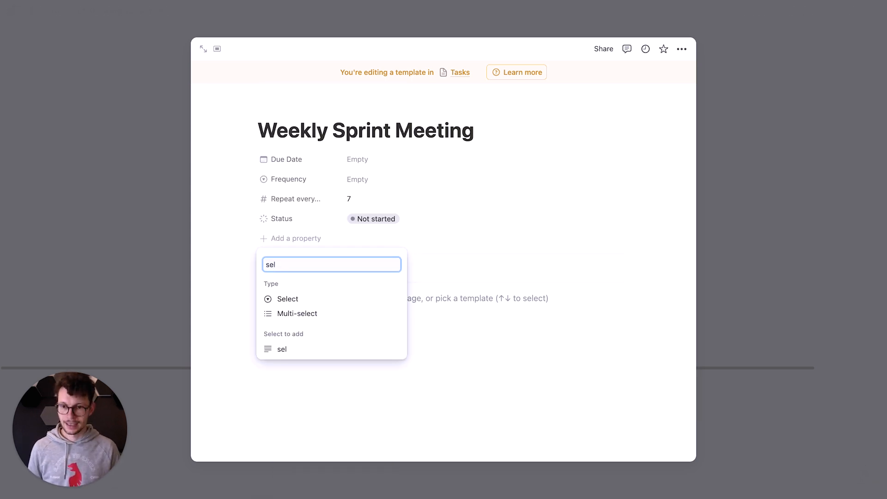
{"action": "left_click", "coordinate": [287, 302]}
{"action": "type", "text": "Type"}
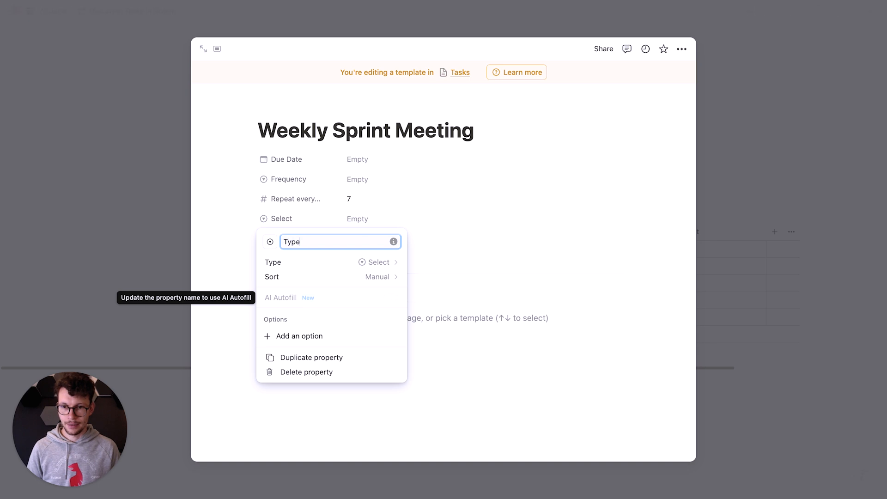
{"action": "key", "text": "Return"}
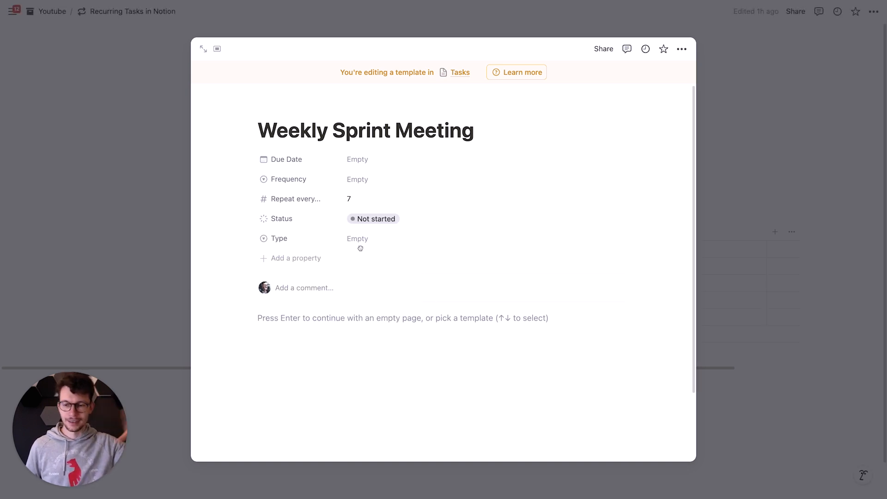
Create the option Weekly Sprint Meeting as the template's Type value and close the template.
{"action": "left_click", "coordinate": [361, 243]}
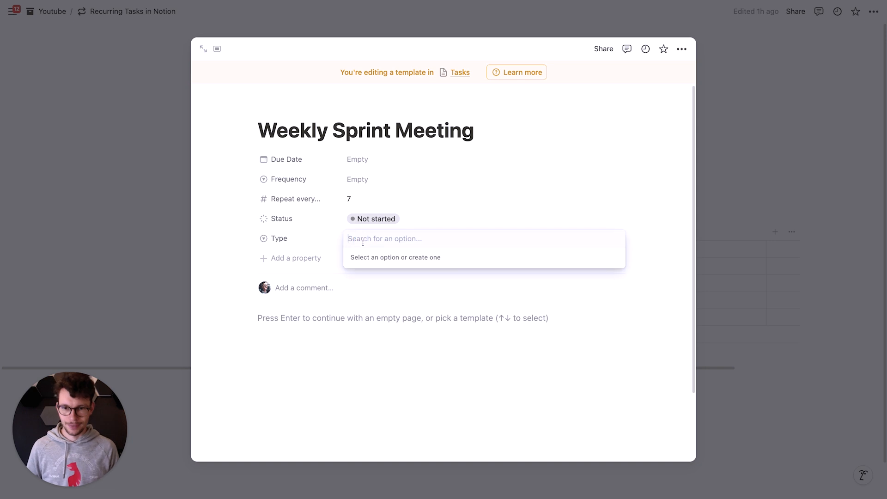
{"action": "type", "text": "Weekly Sp"}
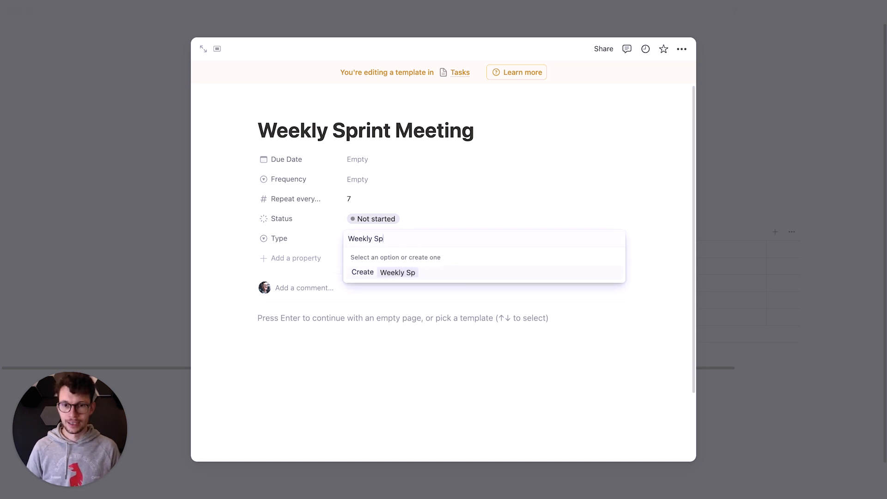
{"action": "type", "text": "rint Meeting"}
{"action": "key", "text": "super+a"}
{"action": "key", "text": "super+c"}
{"action": "key", "text": "Return"}
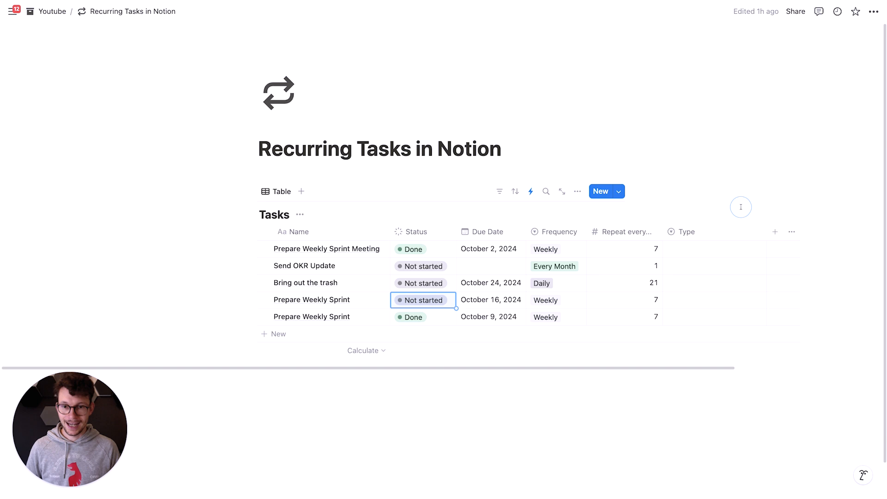
{"action": "left_click", "coordinate": [737, 206]}
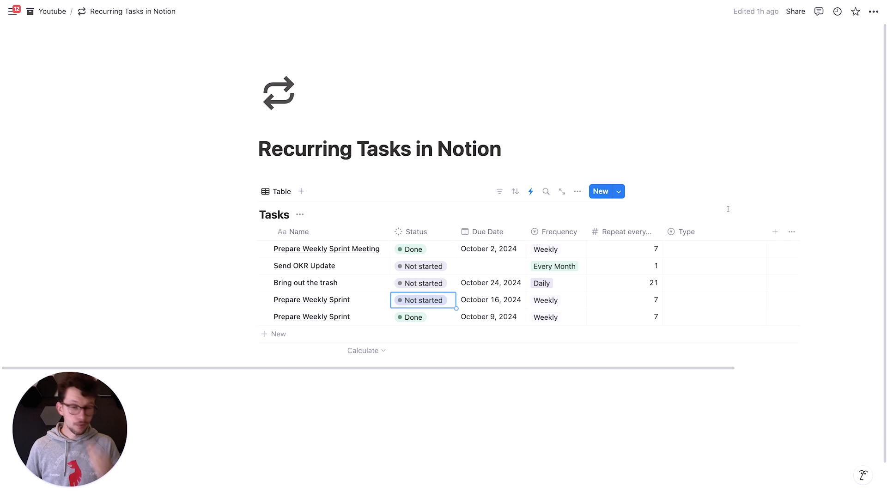
Pause the Create Mirror of Task automation of the Tasks database.
{"action": "left_click", "coordinate": [531, 194]}
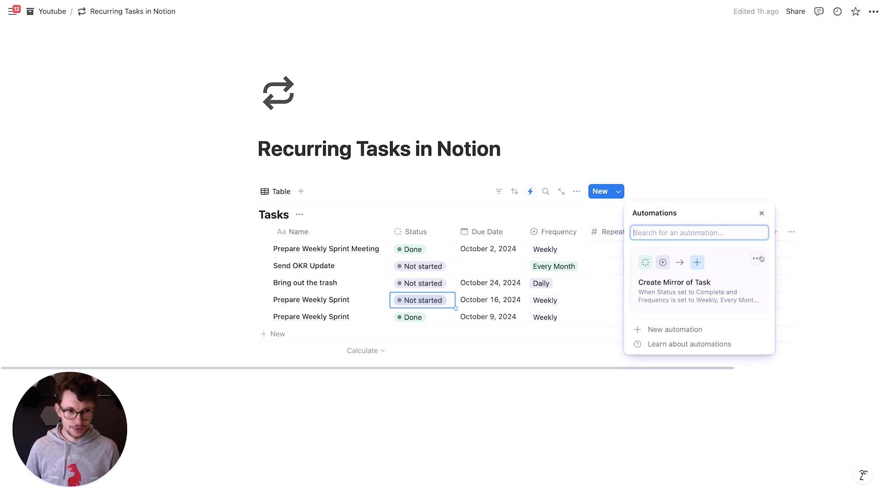
{"action": "left_click", "coordinate": [757, 258]}
{"action": "left_click", "coordinate": [741, 305]}
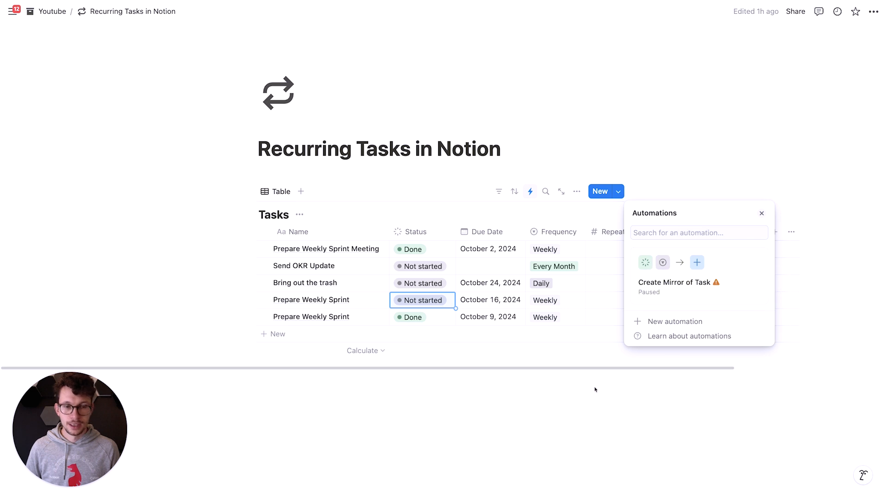
{"action": "left_click", "coordinate": [538, 358]}
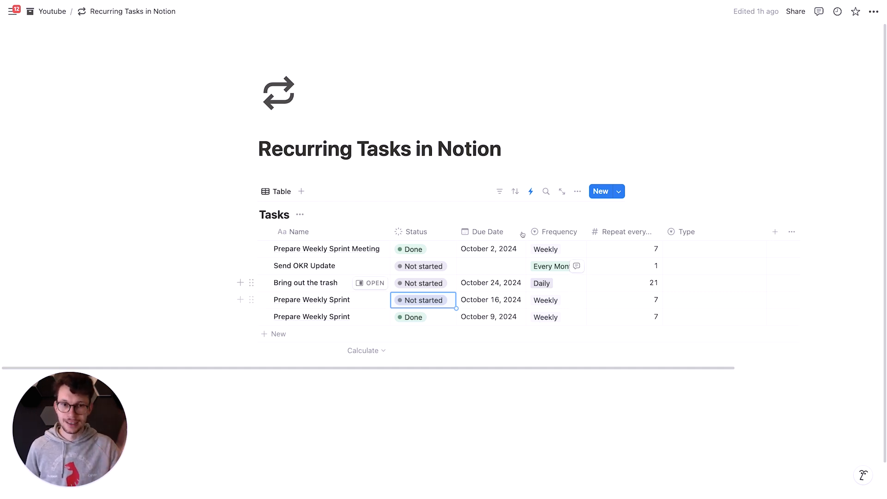
Start a new automation for the Tasks database and name it Weekly Sprint Repeat.
{"action": "left_click", "coordinate": [531, 191]}
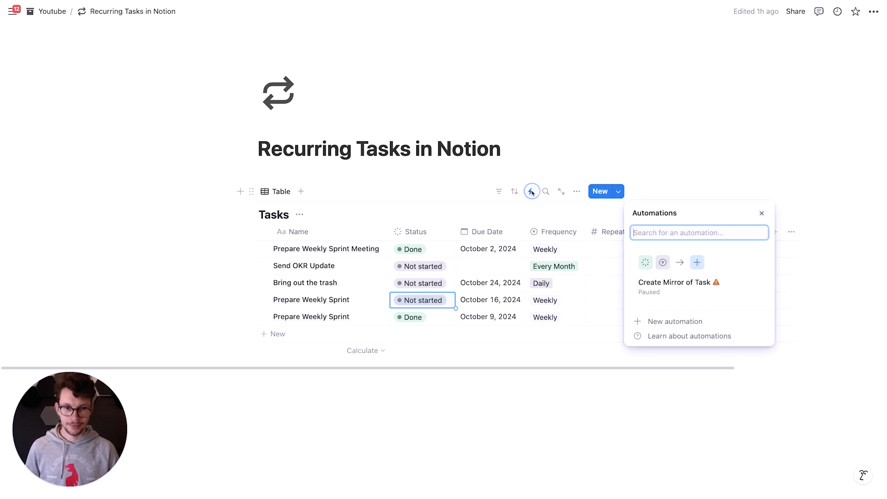
{"action": "left_click", "coordinate": [655, 321]}
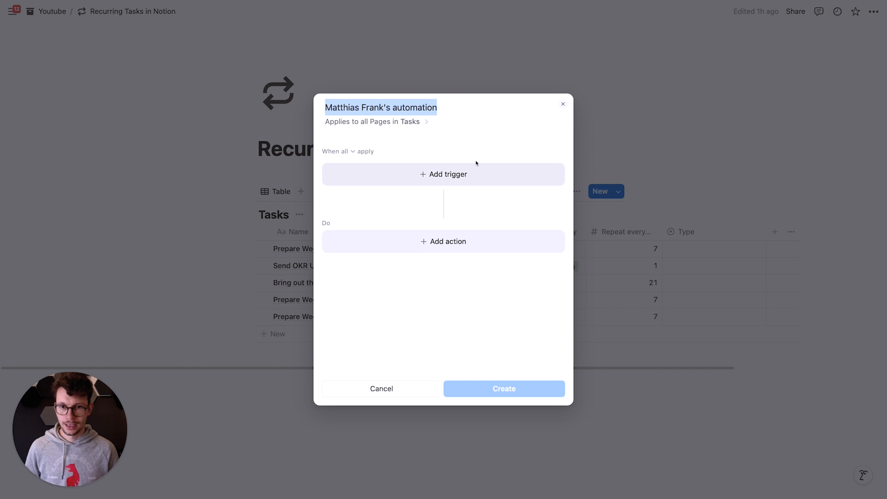
{"action": "type", "text": "Wee"}
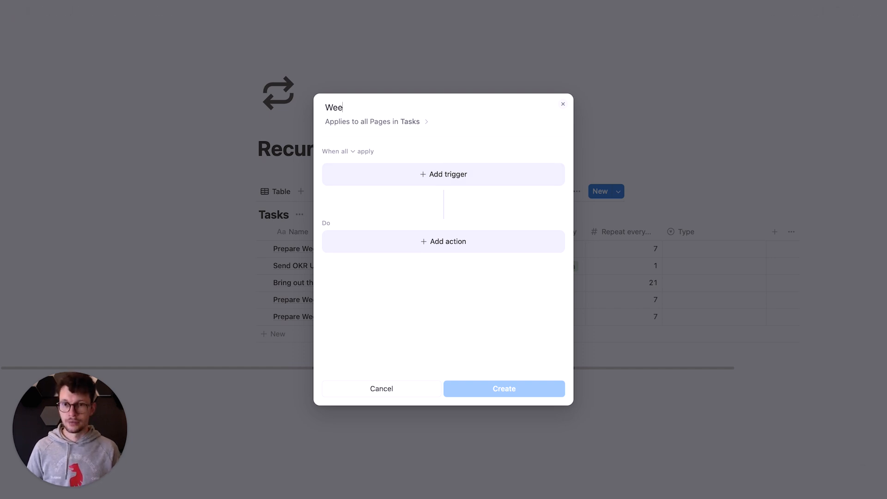
{"action": "type", "text": "kly Sprint Repeat"}
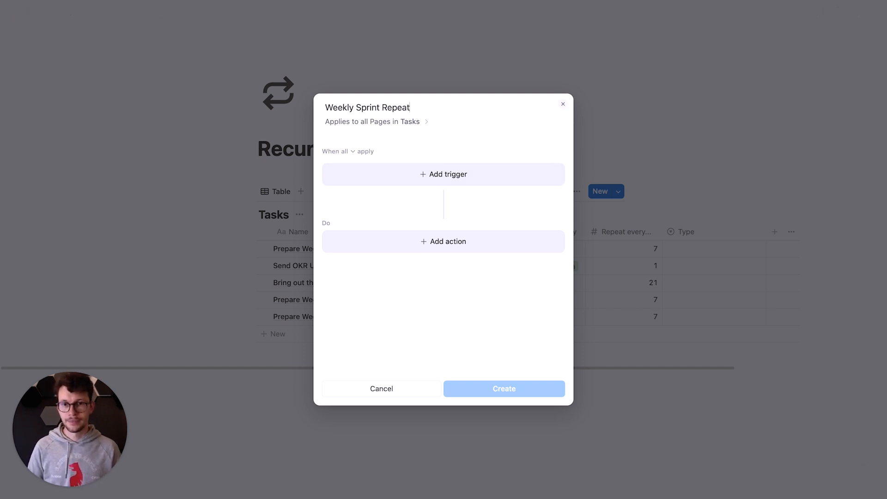
Add two triggers to the automation: Status set to Complete and Type set to Weekly Sprint Meeting.
{"action": "left_click", "coordinate": [442, 178]}
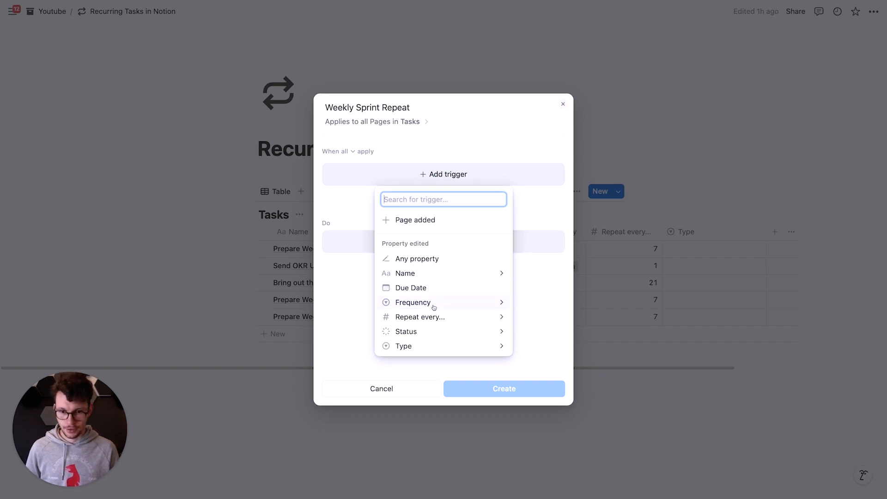
{"action": "left_click", "coordinate": [444, 333]}
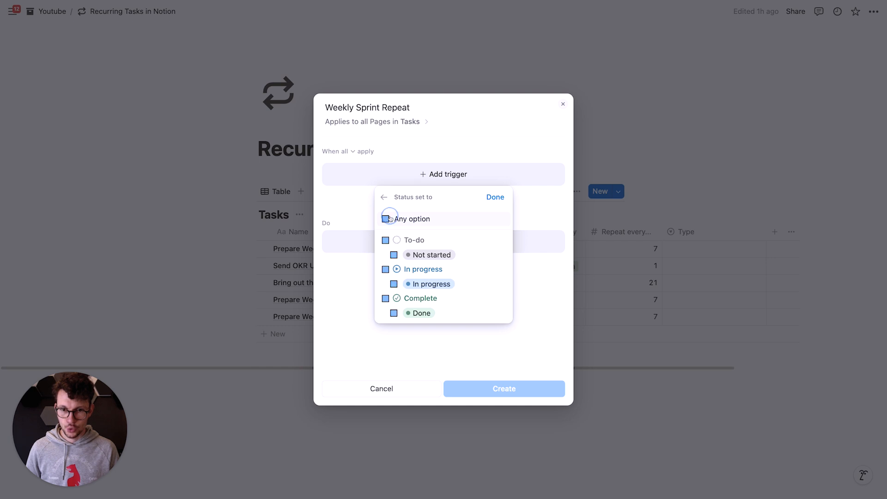
{"action": "left_click", "coordinate": [385, 298]}
{"action": "left_click", "coordinate": [495, 197]}
{"action": "left_click", "coordinate": [432, 202]}
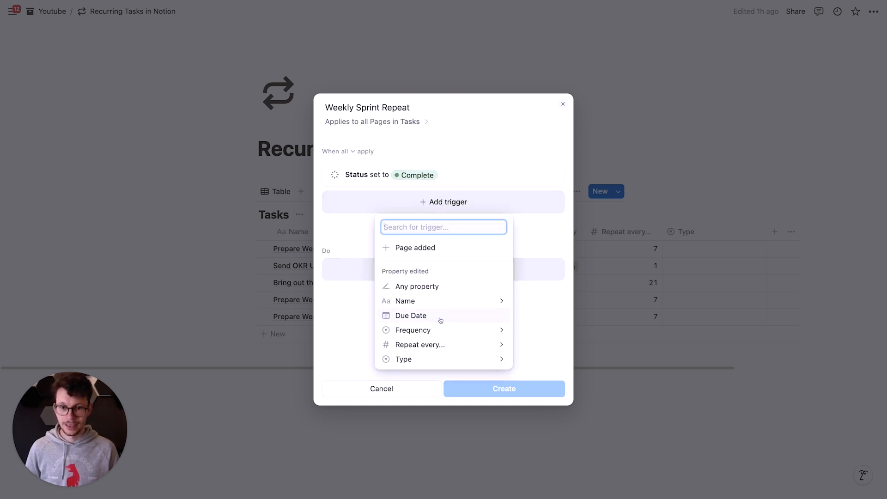
{"action": "left_click", "coordinate": [443, 360]}
{"action": "left_click", "coordinate": [412, 275]}
{"action": "left_click", "coordinate": [408, 294]}
{"action": "left_click", "coordinate": [494, 227]}
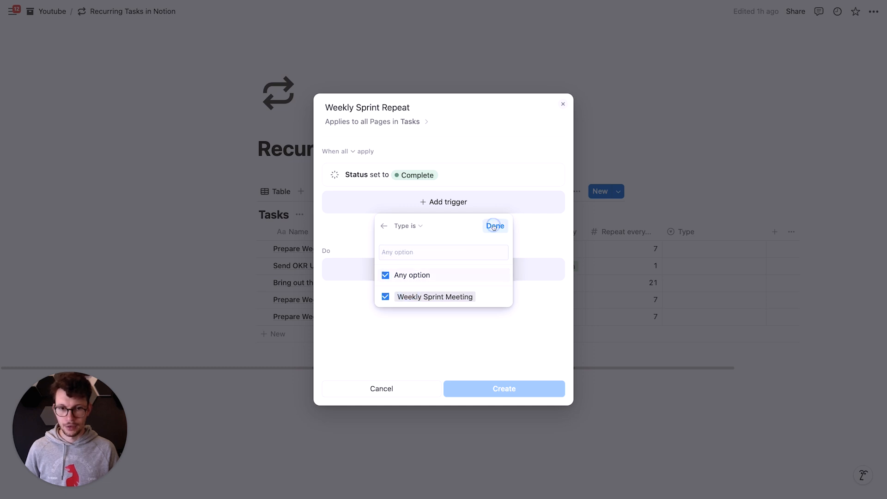
Add an action that adds a page to the Tasks database using the Weekly Sprint Meeting template.
{"action": "left_click", "coordinate": [430, 297]}
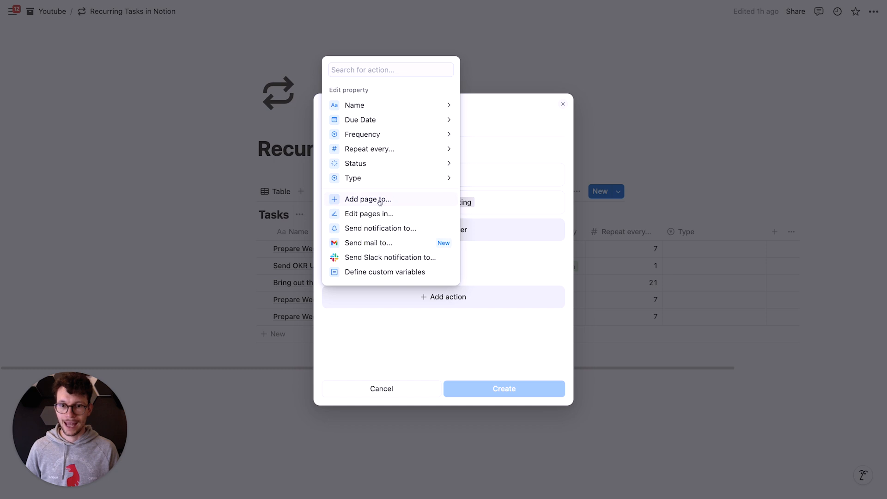
{"action": "left_click", "coordinate": [379, 201]}
{"action": "left_click", "coordinate": [416, 298]}
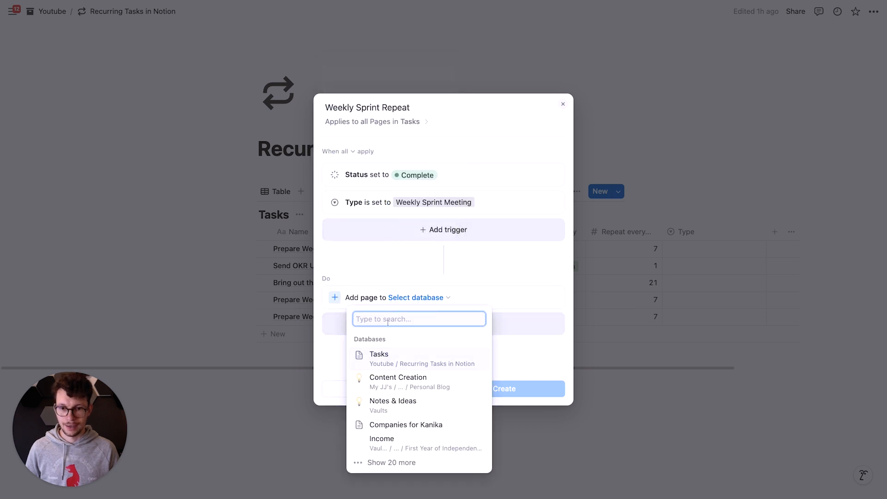
{"action": "left_click", "coordinate": [376, 354]}
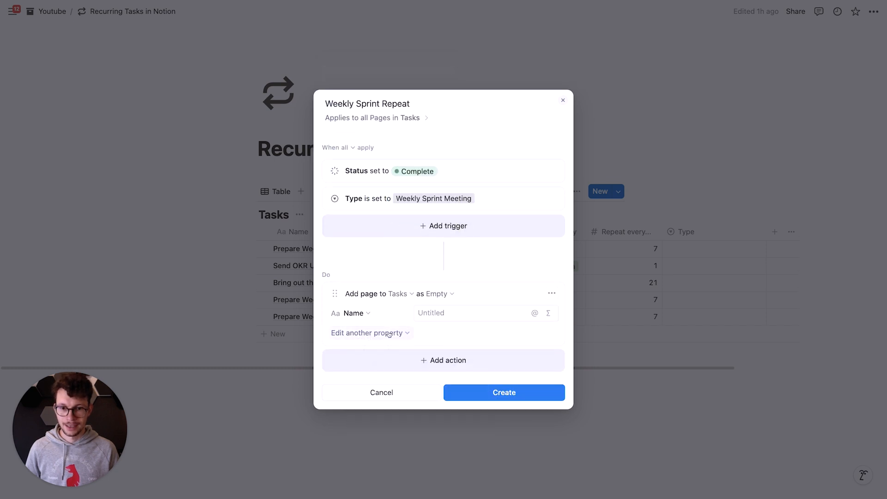
{"action": "left_click", "coordinate": [450, 294]}
{"action": "left_click", "coordinate": [433, 325]}
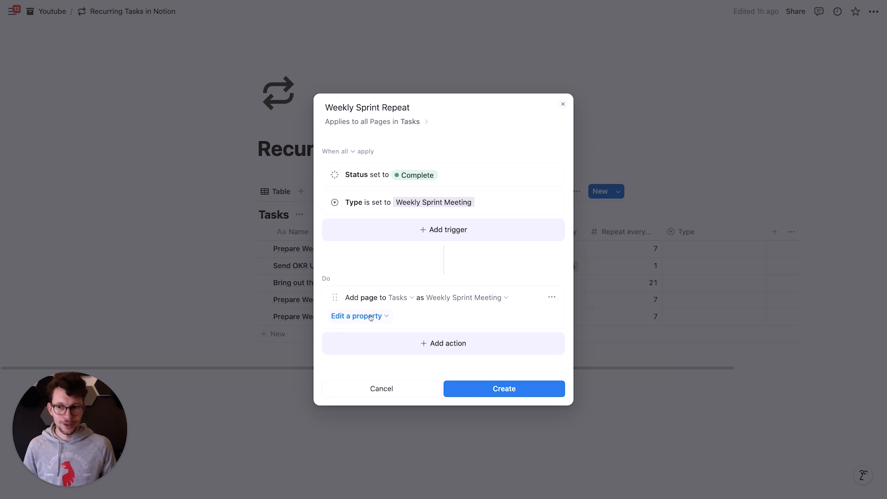
Add the Due Date property to the page action and begin its custom formula with Date triggered.dateAdd().
{"action": "left_click", "coordinate": [371, 317]}
{"action": "left_click", "coordinate": [361, 370]}
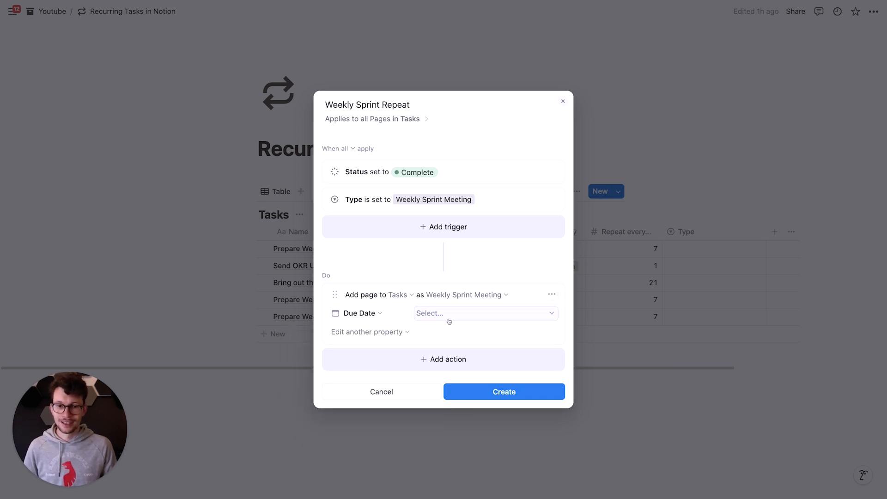
{"action": "left_click", "coordinate": [502, 315]}
{"action": "left_click", "coordinate": [452, 399]}
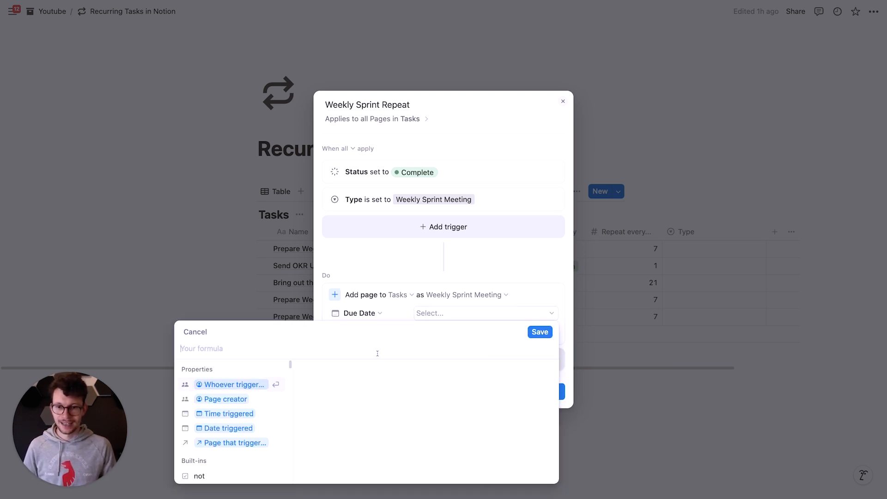
{"action": "left_click", "coordinate": [227, 436]}
{"action": "type", "text": ".date"}
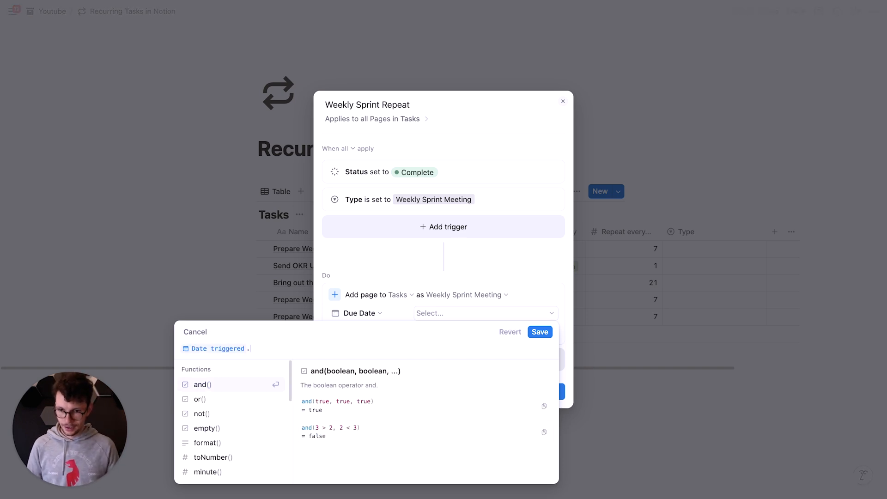
{"action": "key", "text": "Down"}
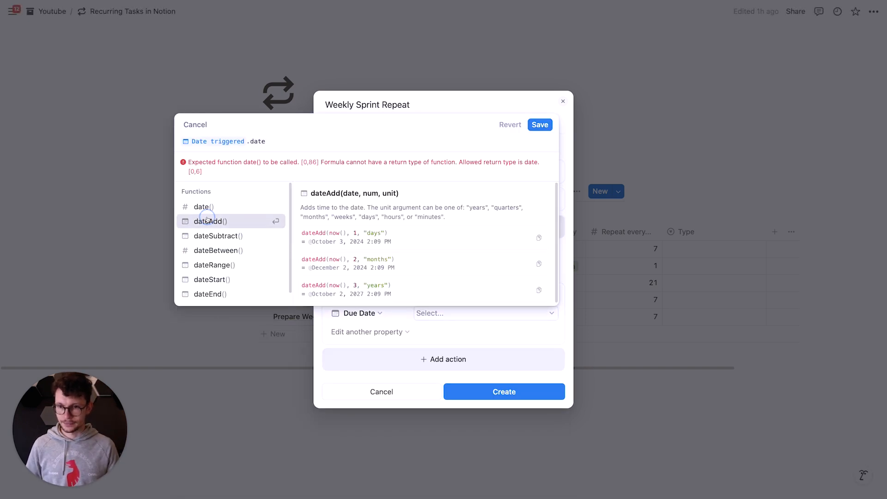
{"action": "key", "text": "Return"}
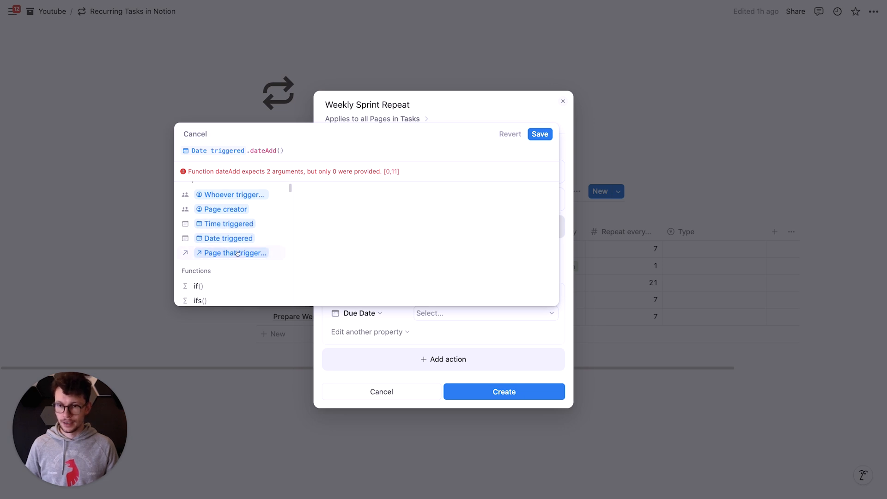
Complete dateAdd with the triggering page's "Repeat every..." value and the unit "days", then save the formula and create the automation.
{"action": "left_click", "coordinate": [233, 265]}
{"action": "type", "text": "."}
{"action": "left_click", "coordinate": [229, 265]}
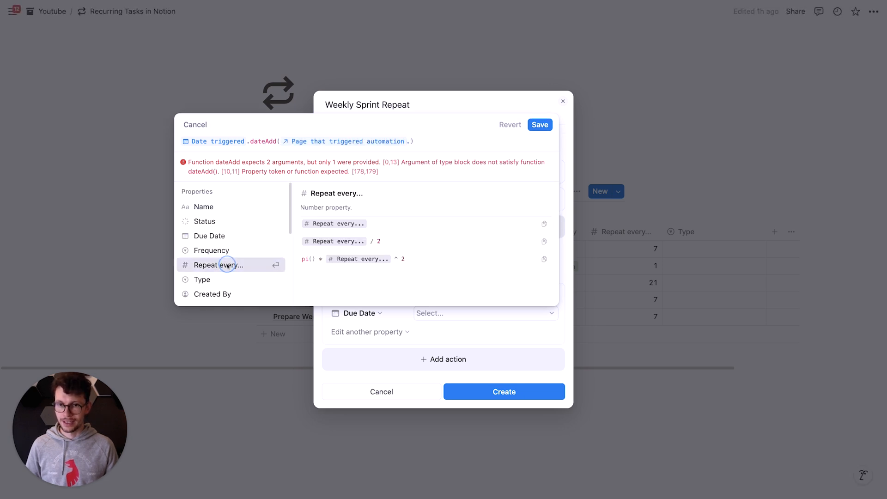
{"action": "type", "text": ",\"days\""}
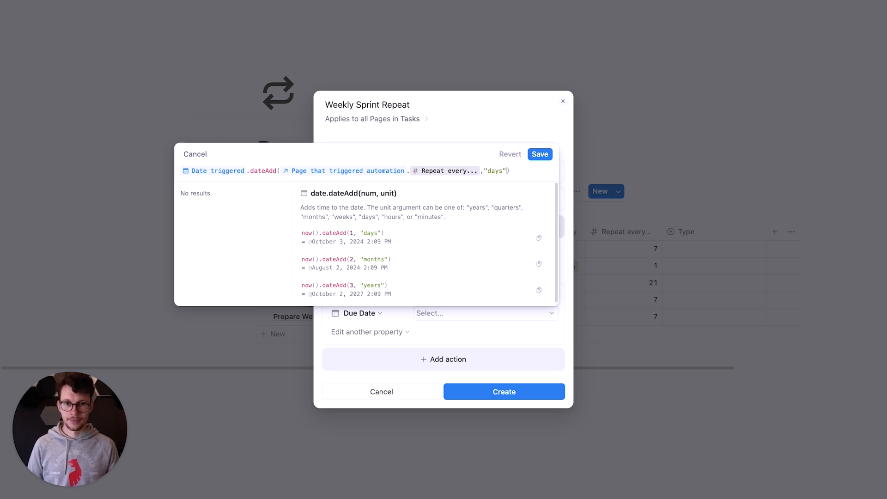
{"action": "left_click", "coordinate": [539, 154]}
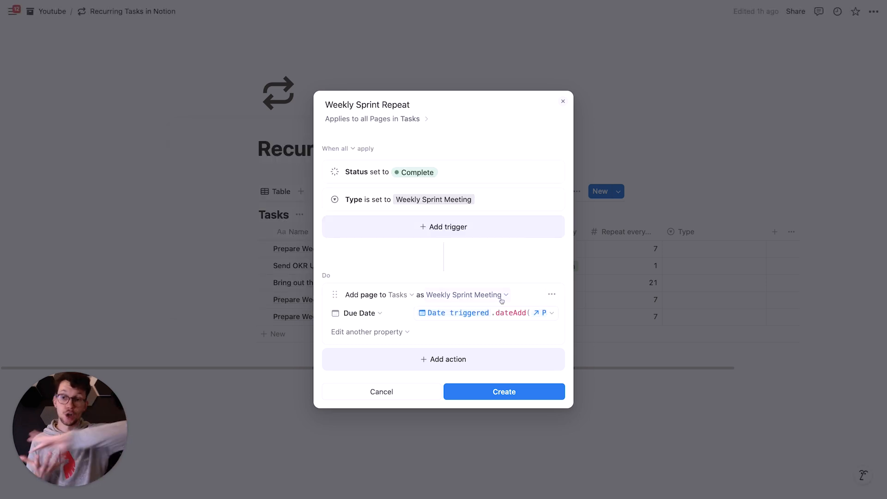
{"action": "left_click", "coordinate": [496, 392]}
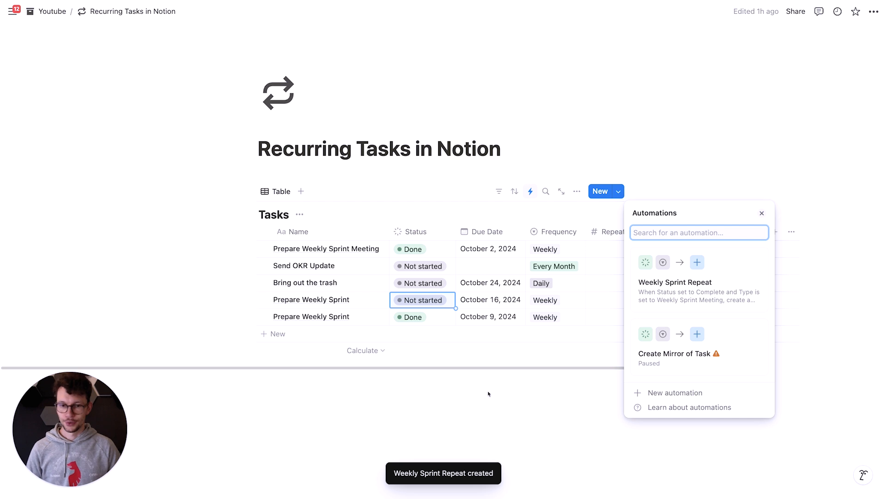
Set the Weekly Sprint Meeting template to repeat weekly on Monday, Wednesday and Friday, and save the schedule.
{"action": "left_click", "coordinate": [487, 392]}
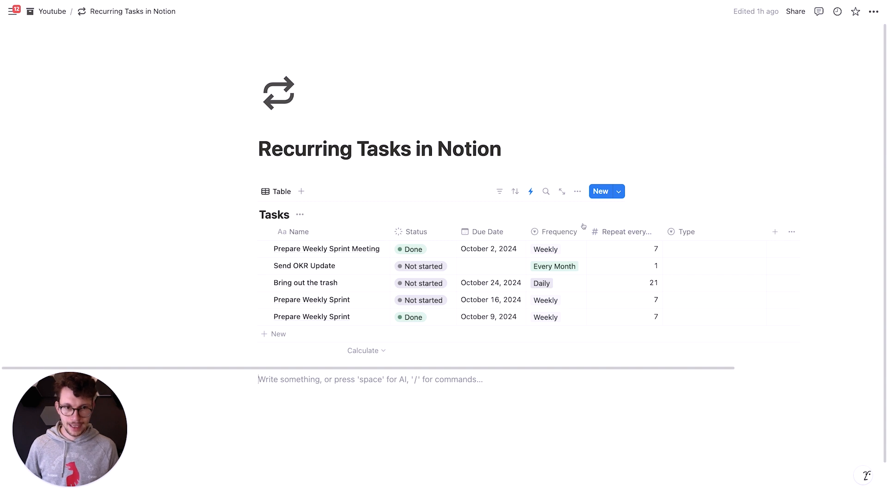
{"action": "left_click", "coordinate": [619, 192]}
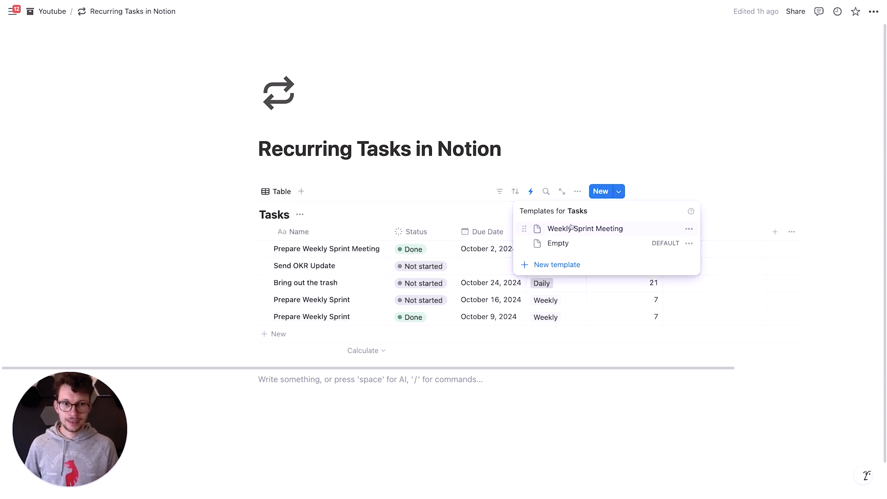
{"action": "left_click", "coordinate": [689, 229]}
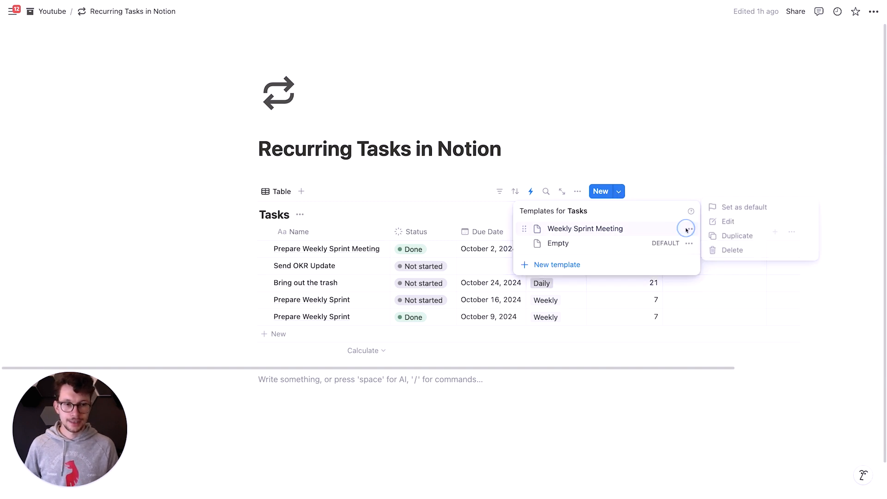
{"action": "left_click", "coordinate": [737, 201]}
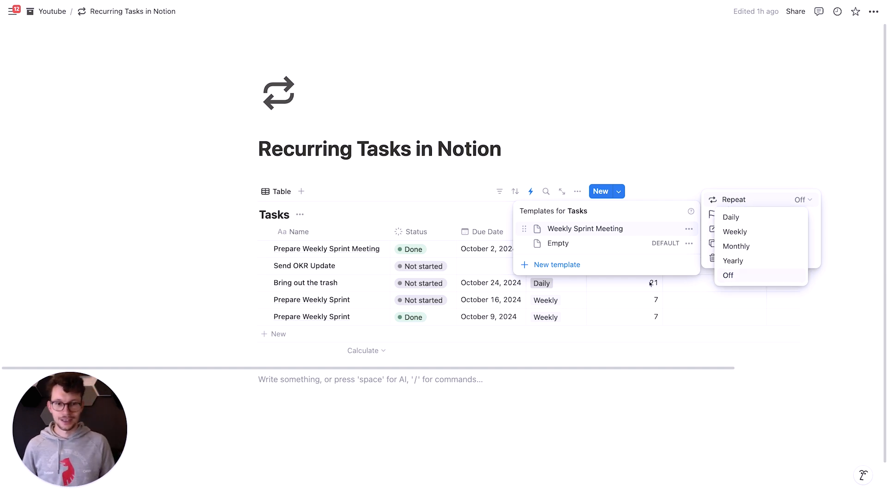
{"action": "left_click", "coordinate": [740, 247]}
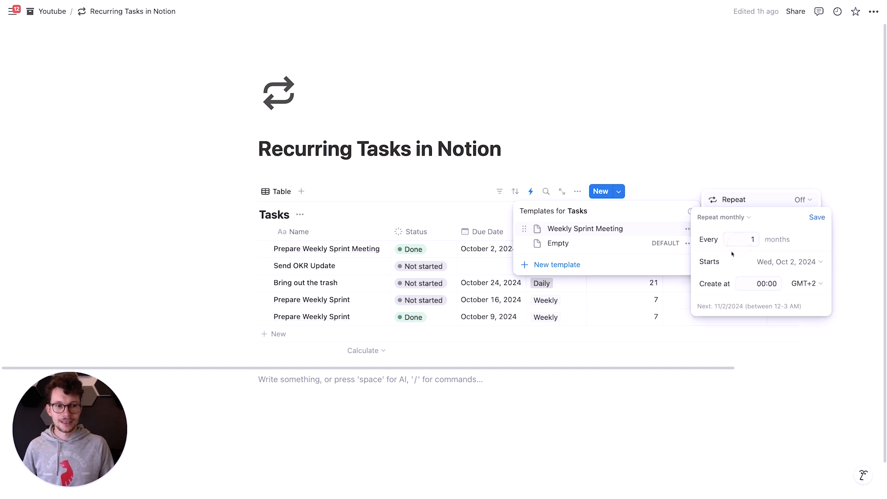
{"action": "left_click", "coordinate": [722, 217]}
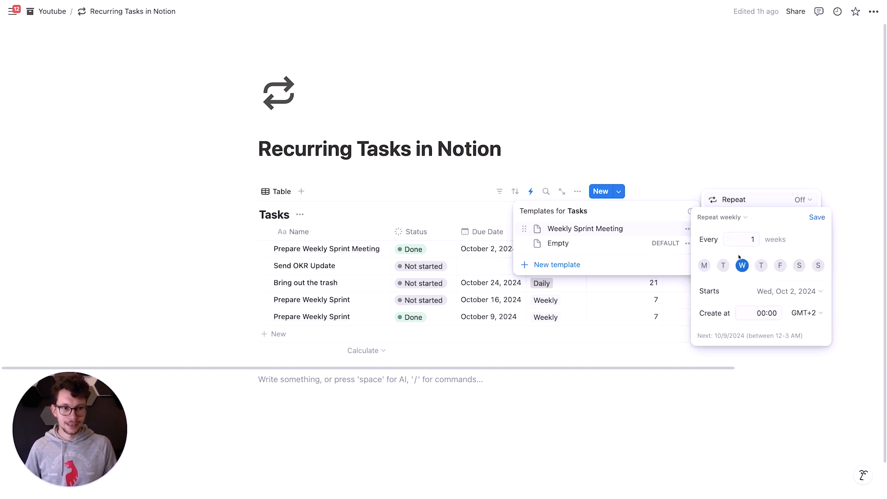
{"action": "left_click", "coordinate": [704, 266]}
{"action": "left_click", "coordinate": [780, 265]}
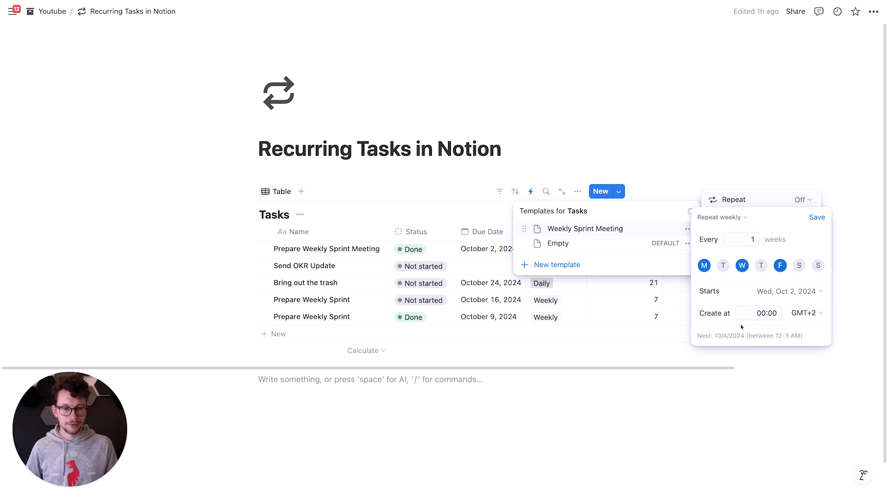
{"action": "left_click", "coordinate": [817, 217]}
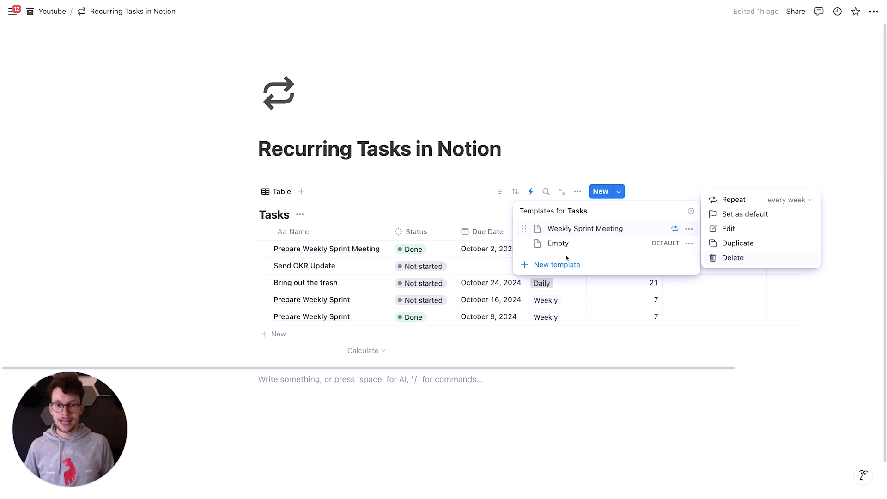
Edit the Weekly Sprint Meeting template so its Due Date is Today (date when duplicated), and close the template.
{"action": "left_click", "coordinate": [689, 230]}
{"action": "left_click", "coordinate": [689, 229]}
{"action": "left_click", "coordinate": [738, 228]}
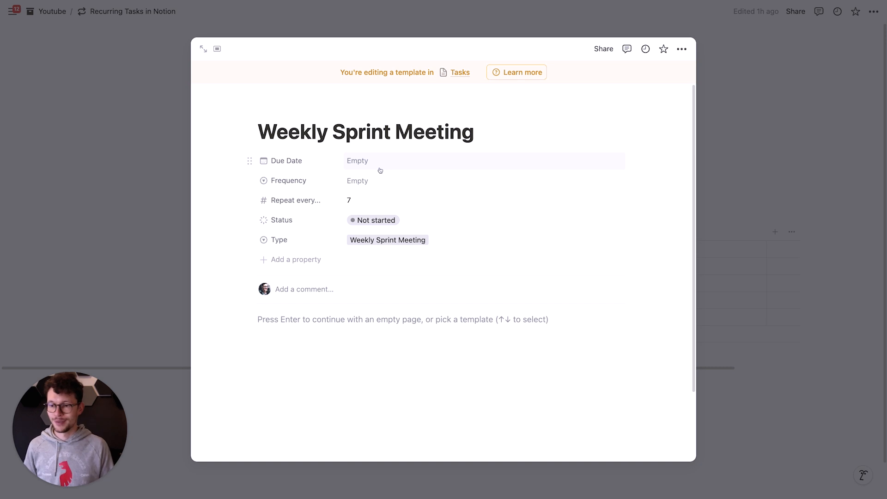
{"action": "left_click", "coordinate": [365, 163]}
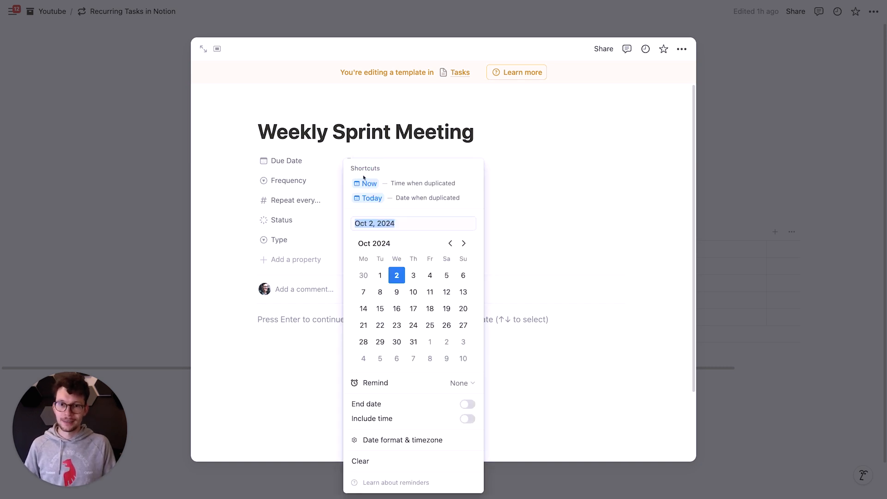
{"action": "left_click", "coordinate": [424, 202]}
{"action": "left_click", "coordinate": [155, 225]}
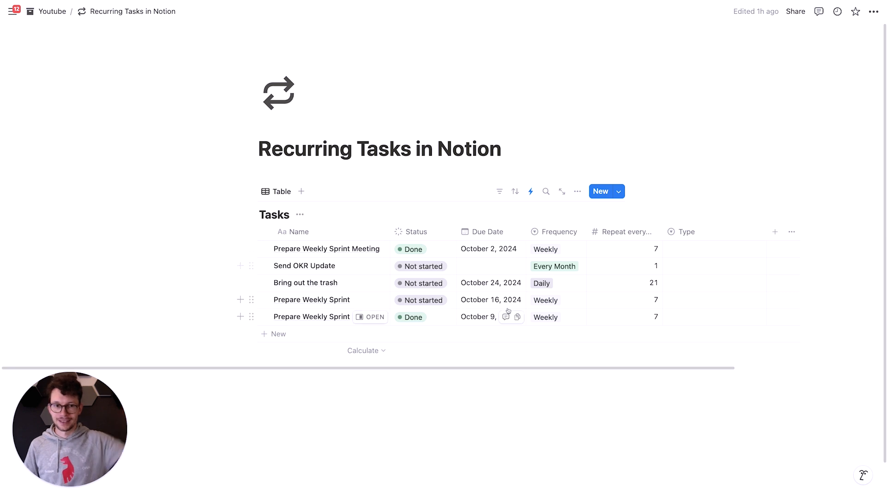